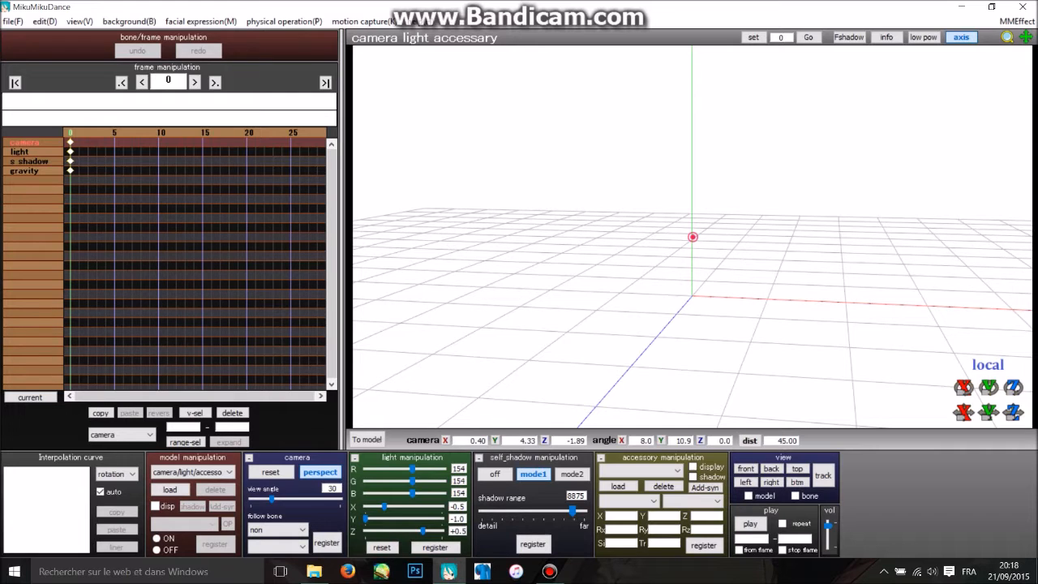
Orbit the camera around the empty scene to examine the grid and coordinate axes from several angles.
{"action": "key", "text": "Down"}
{"action": "key", "text": "Left"}
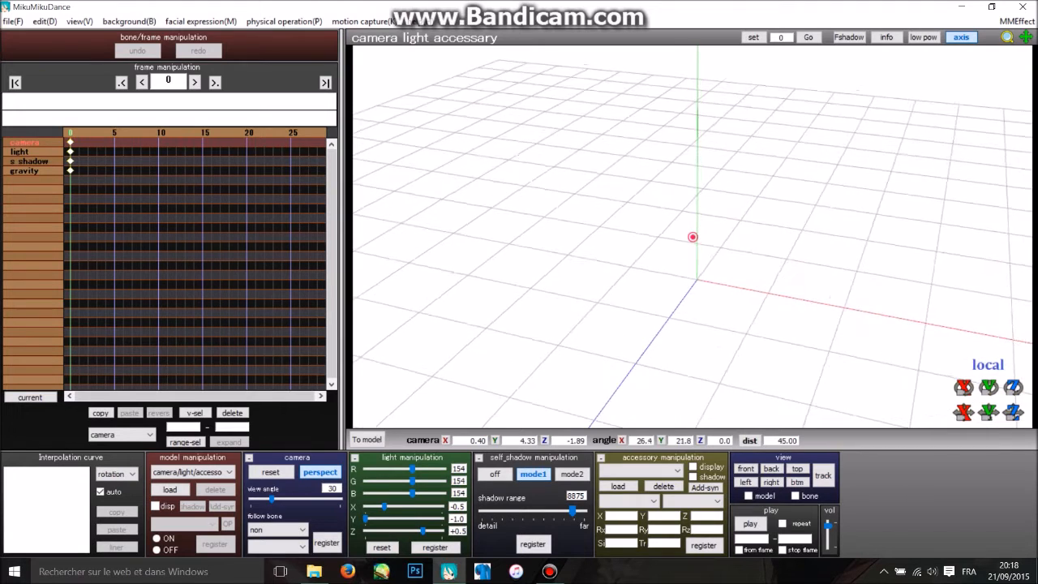
{"action": "key", "text": "Up"}
{"action": "key", "text": "Right"}
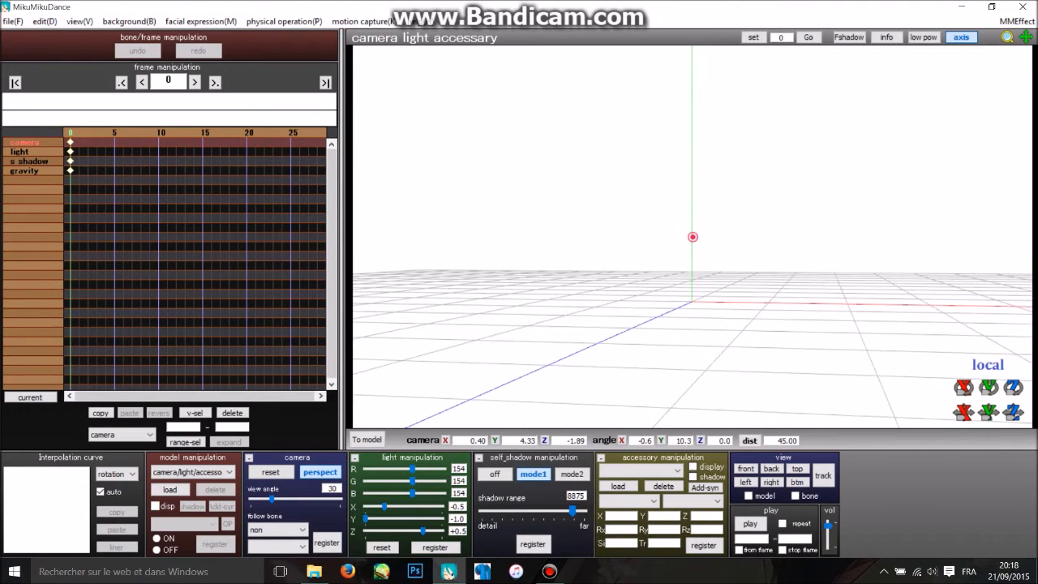
{"action": "key", "text": "Up"}
{"action": "key", "text": "Left"}
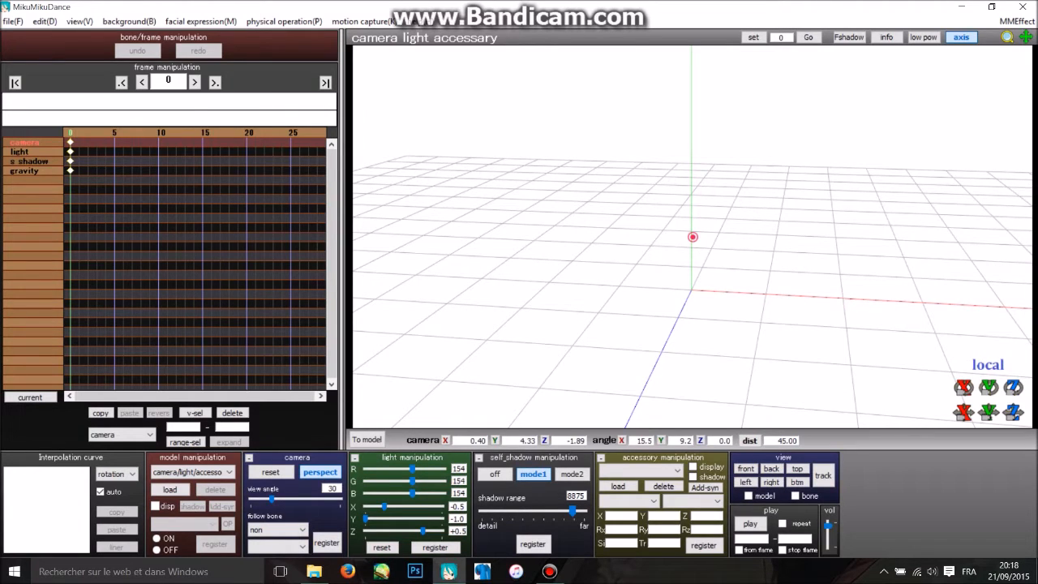
{"action": "key", "text": "Down"}
{"action": "key", "text": "Left"}
{"action": "key", "text": "Down"}
{"action": "key", "text": "Right"}
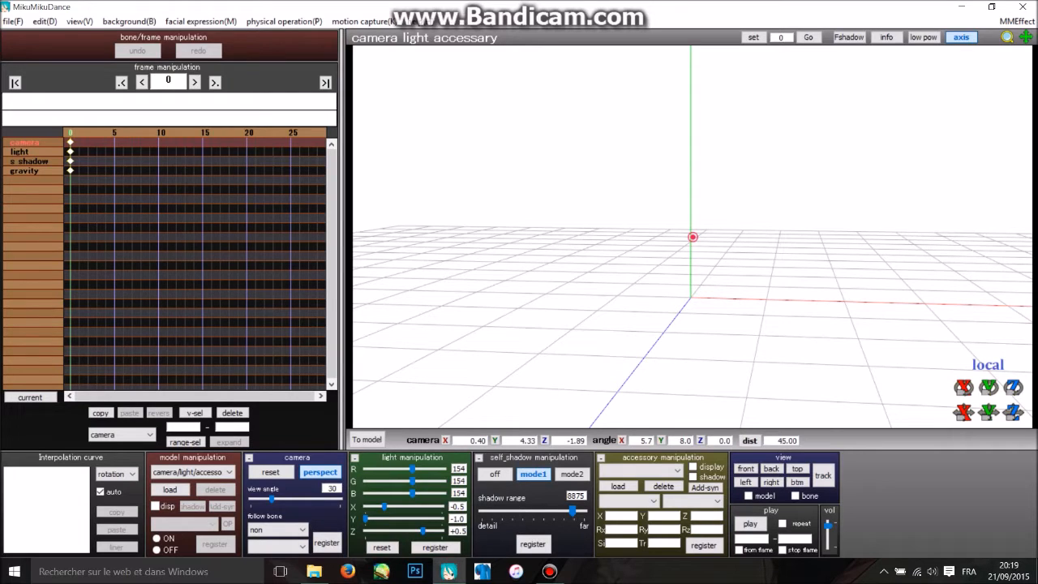
{"action": "key", "text": "Up"}
{"action": "key", "text": "Right"}
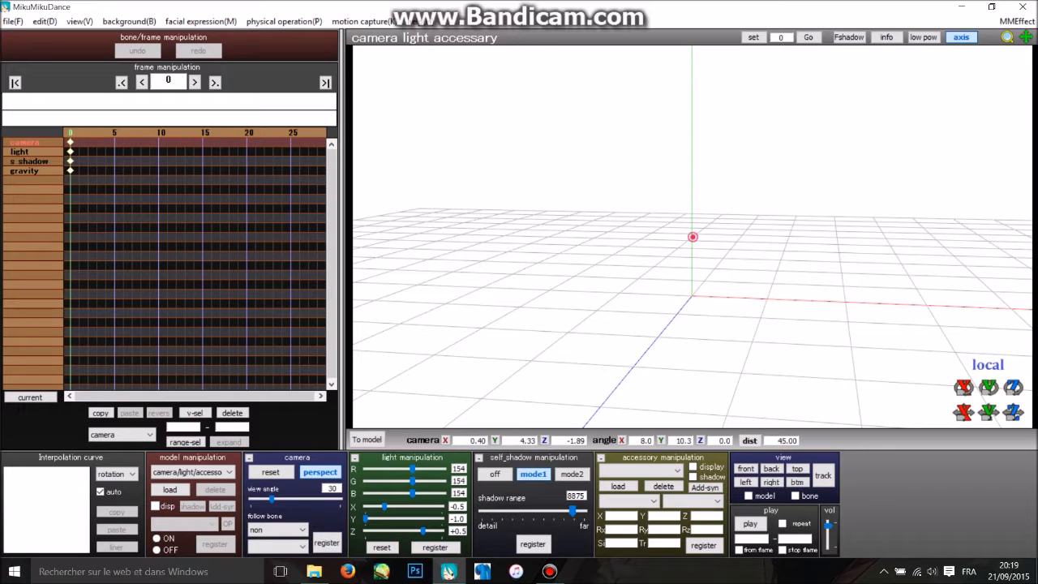
{"action": "mouse_move", "coordinate": [692, 236]}
{"action": "right_mouse_down"}
{"action": "mouse_move", "coordinate": [739, 253]}
{"action": "mouse_move", "coordinate": [681, 250]}
{"action": "right_mouse_up"}
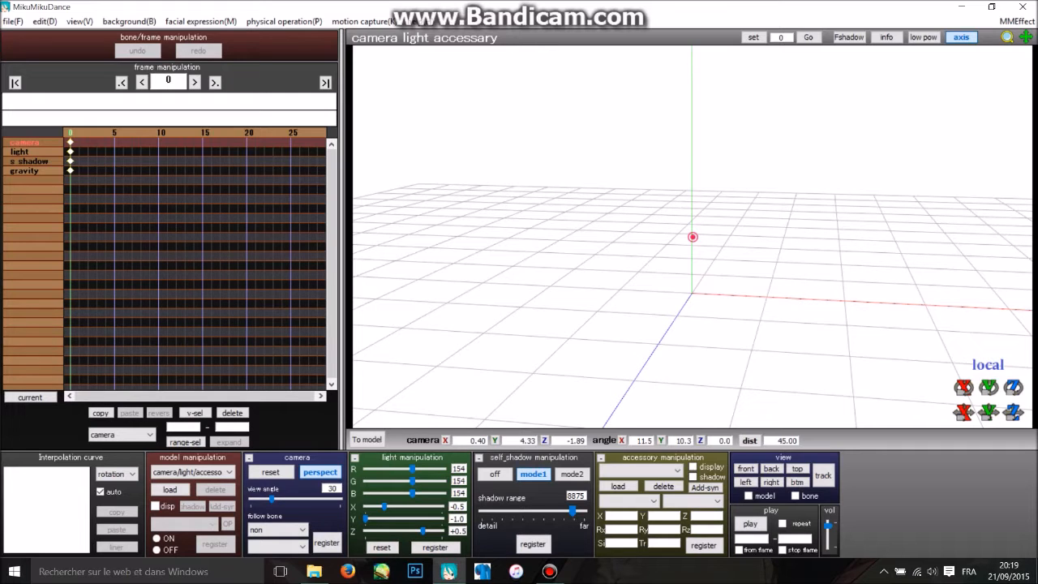
{"action": "right_click_drag", "start_coordinate": [693, 237], "coordinate": [699, 279]}
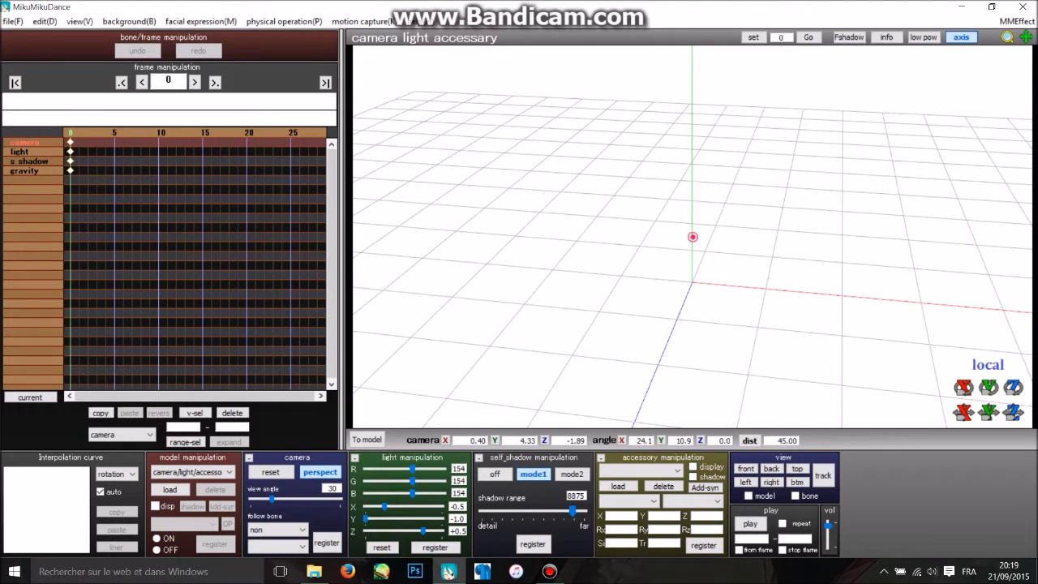
{"action": "right_click_drag", "start_coordinate": [699, 279], "coordinate": [771, 262]}
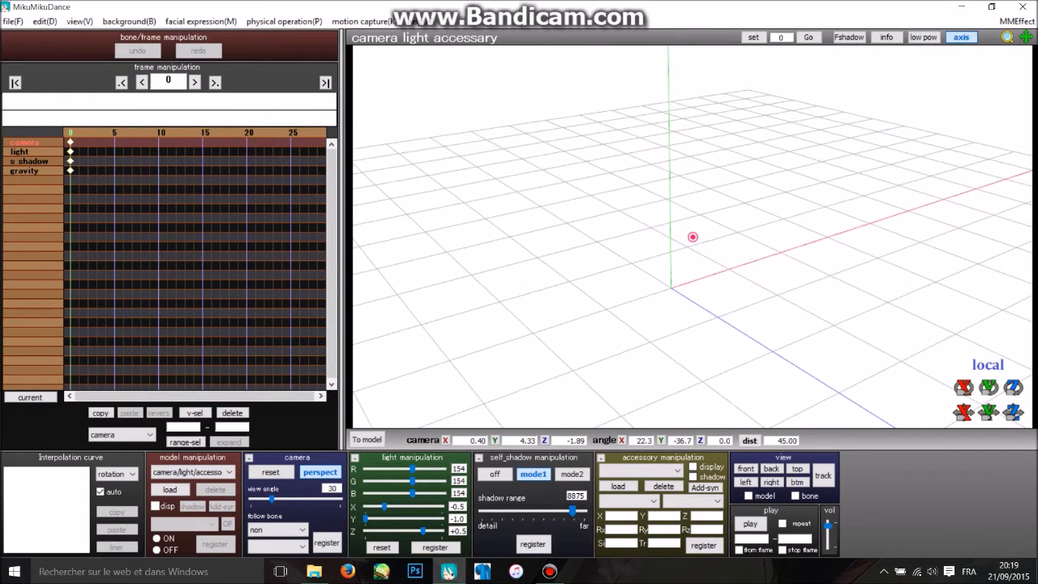
Hide the coordinate axes and grid and show them again, and turn on the information display.
{"action": "left_click", "coordinate": [961, 37]}
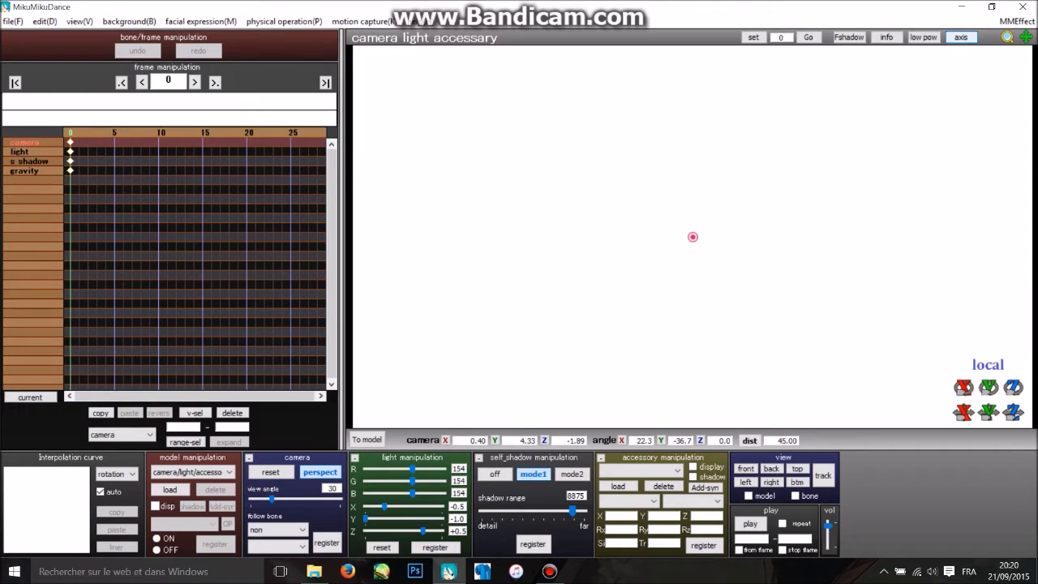
{"action": "left_click", "coordinate": [960, 37]}
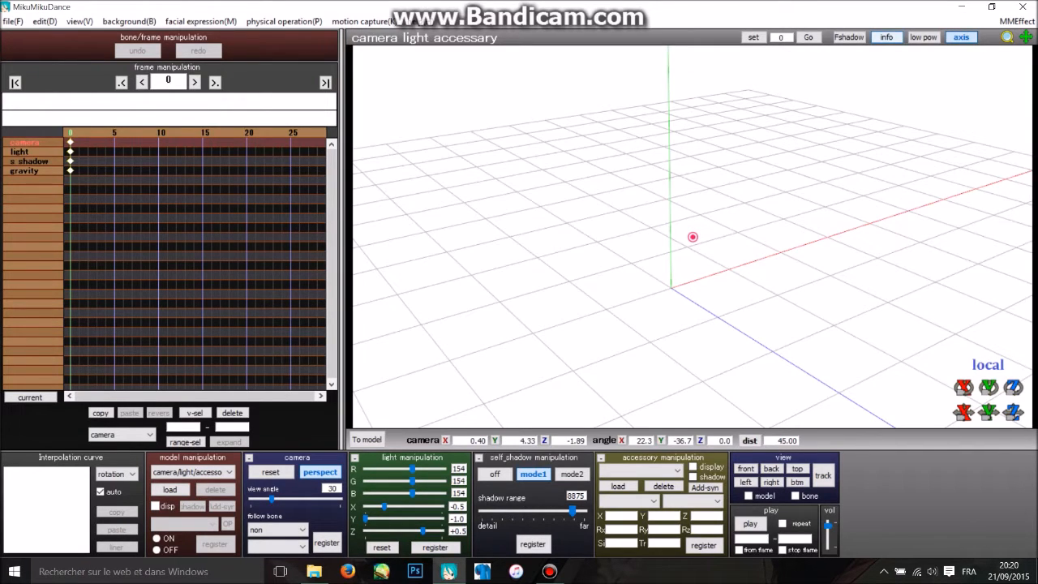
{"action": "left_click", "coordinate": [886, 37]}
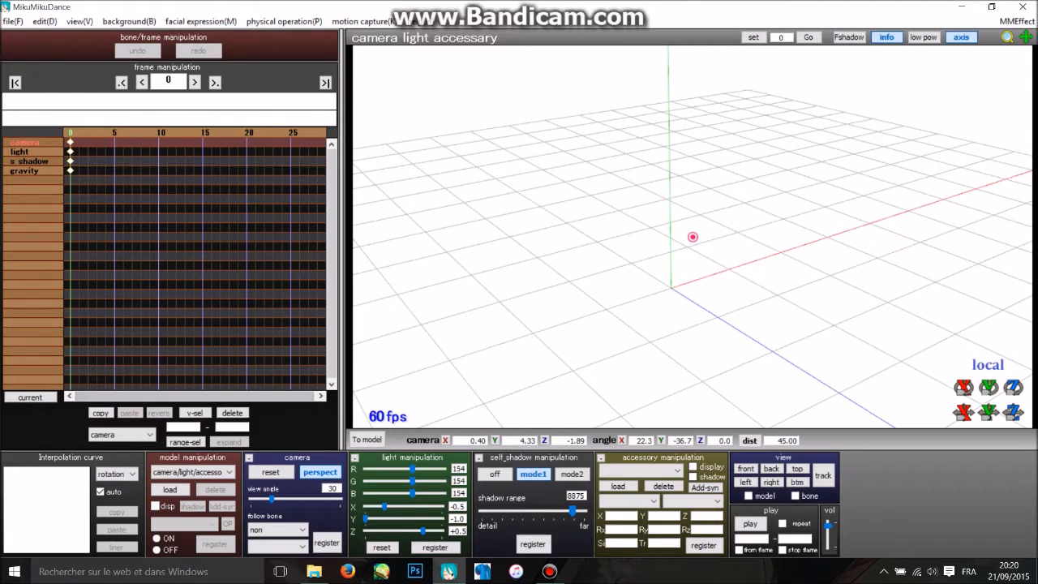
{"action": "right_click_drag", "start_coordinate": [692, 237], "coordinate": [586, 260]}
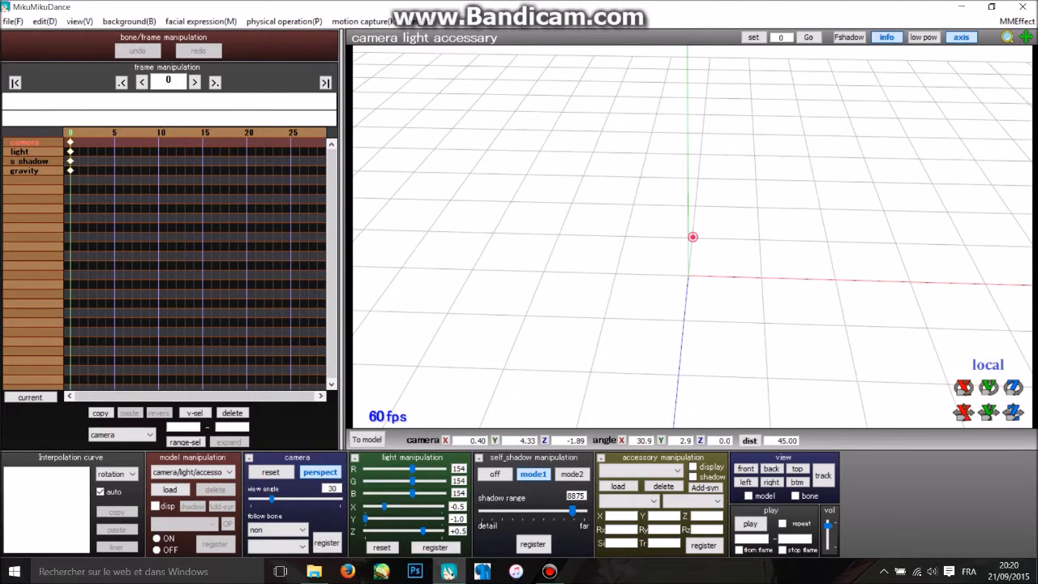
{"action": "right_click_drag", "start_coordinate": [693, 236], "coordinate": [680, 204]}
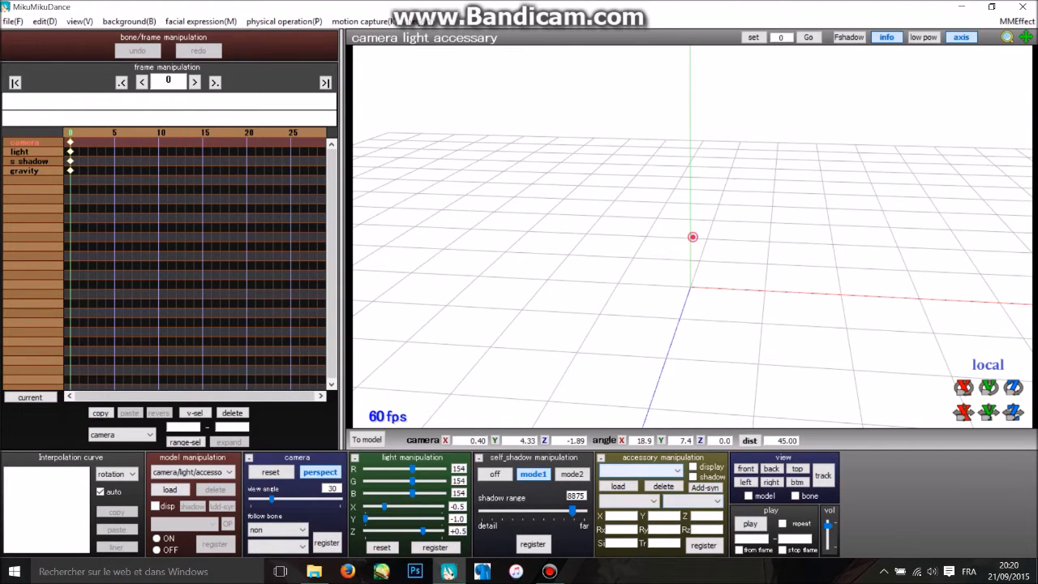
{"action": "left_click", "coordinate": [649, 472]}
{"action": "left_click", "coordinate": [649, 471]}
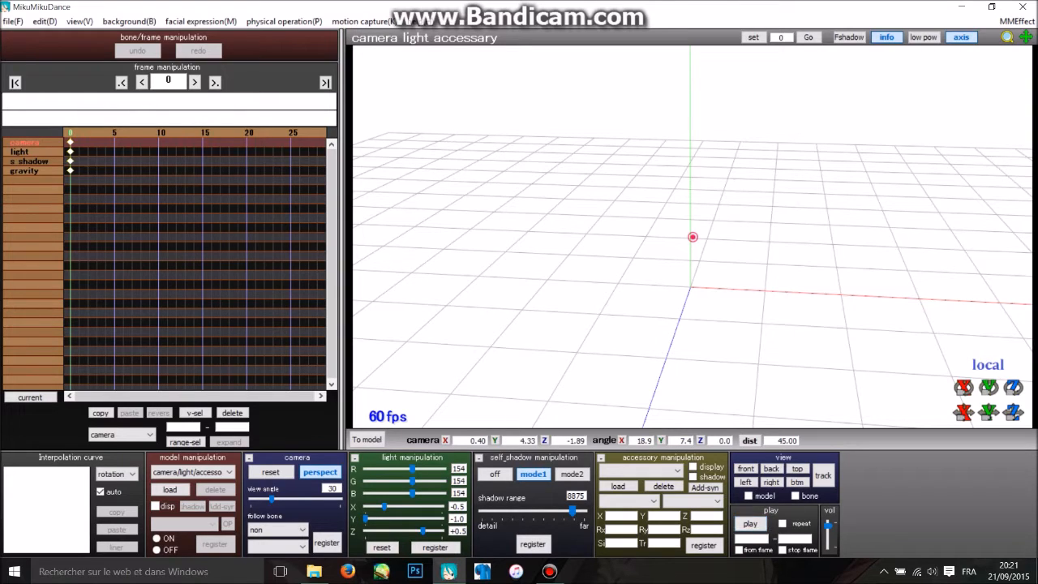
{"action": "left_click", "coordinate": [751, 539]}
Examine the available file commands for saving, rendering, motion data and WAV audio, plus the camera and frame editing commands.
{"action": "key", "text": "alt"}
{"action": "left_click", "coordinate": [13, 22]}
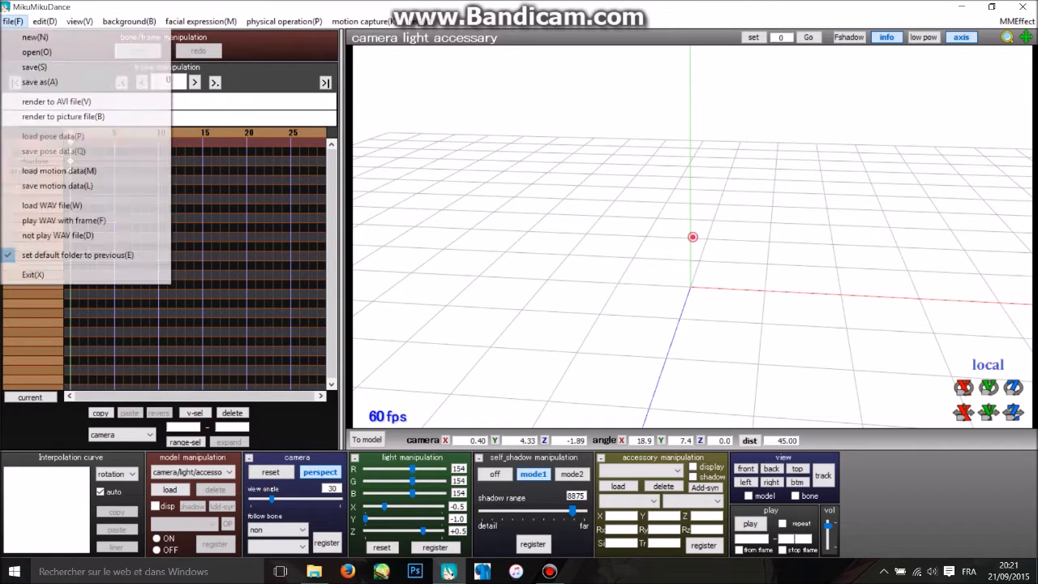
{"action": "key", "text": "Up"}
{"action": "key", "text": "Up"}
{"action": "key", "text": "Up"}
{"action": "key", "text": "Up"}
{"action": "key", "text": "Up"}
{"action": "key", "text": "Up"}
{"action": "key", "text": "Up"}
{"action": "key", "text": "Up"}
{"action": "key", "text": "Up"}
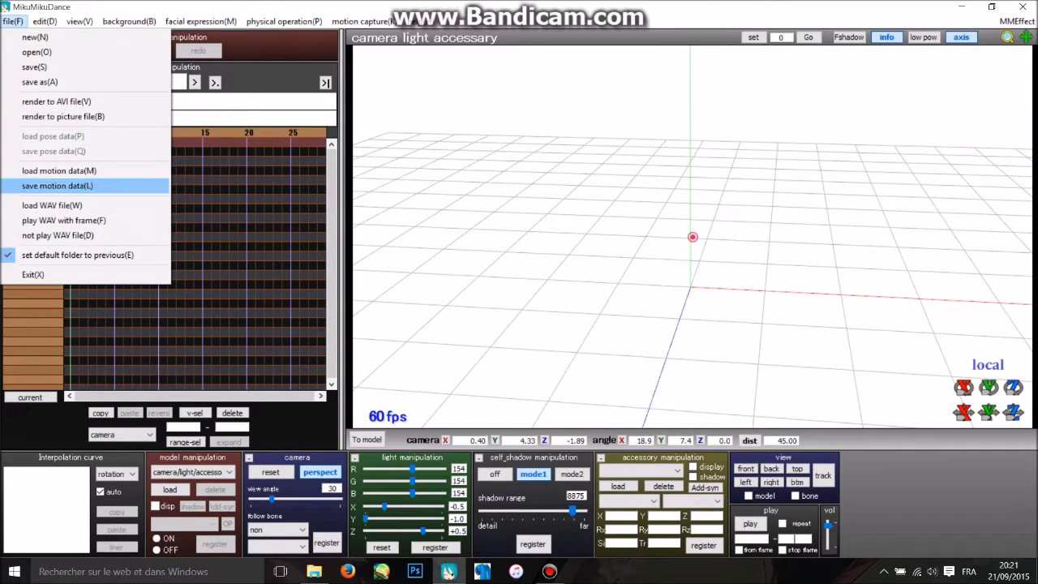
{"action": "key", "text": "Right"}
{"action": "key", "text": "Right"}
{"action": "key", "text": "Left"}
{"action": "key", "text": "Left"}
{"action": "key", "text": "Down"}
{"action": "key", "text": "Down"}
{"action": "key", "text": "Down"}
{"action": "key", "text": "Down"}
{"action": "key", "text": "Down"}
{"action": "key", "text": "Down"}
{"action": "key", "text": "Down"}
{"action": "key", "text": "Up"}
{"action": "key", "text": "Up"}
{"action": "key", "text": "Up"}
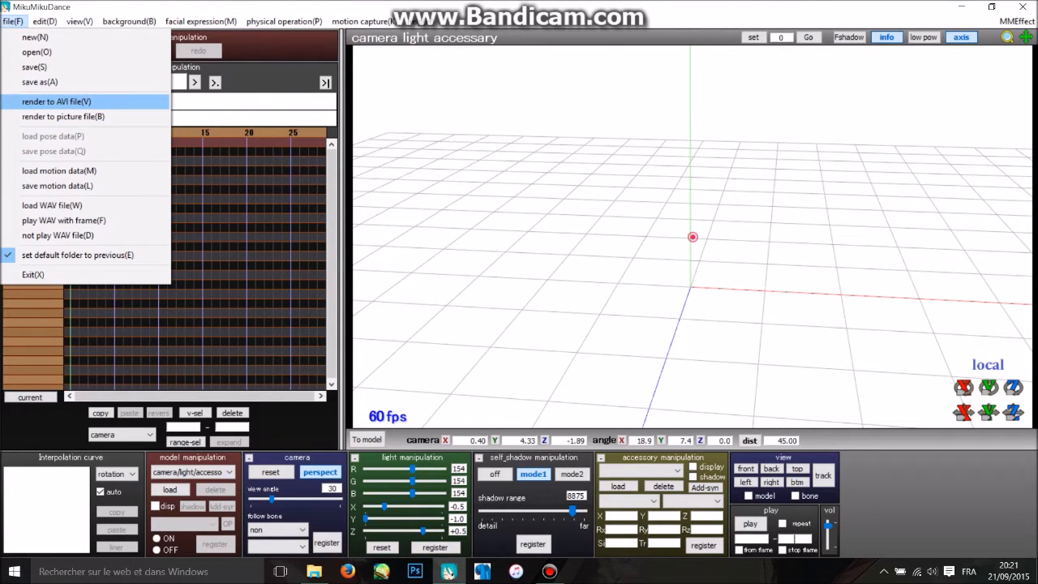
{"action": "key", "text": "Down"}
{"action": "key", "text": "Down"}
{"action": "key", "text": "Down"}
{"action": "key", "text": "Down"}
{"action": "key", "text": "Down"}
{"action": "key", "text": "Up"}
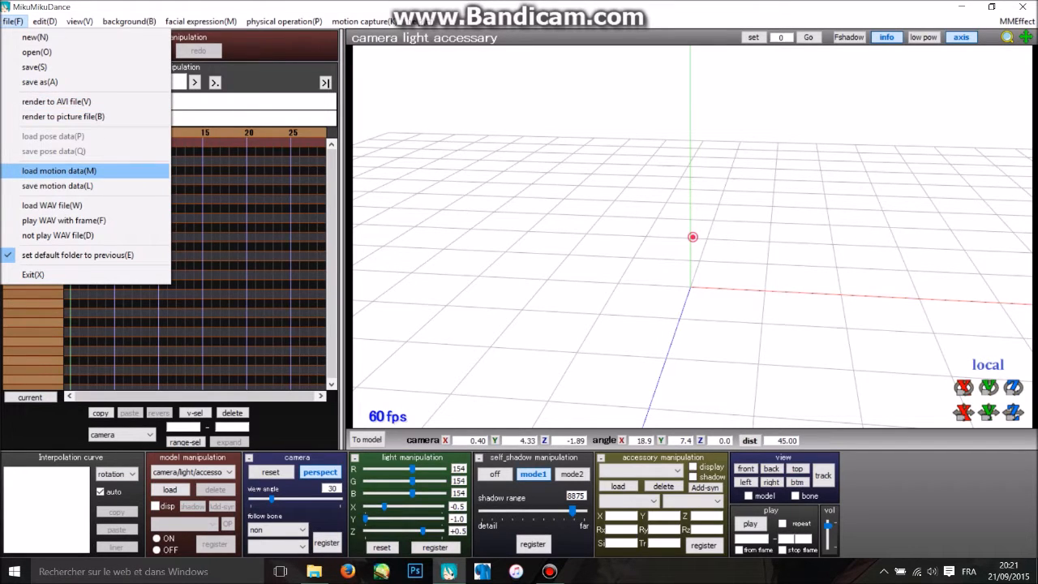
{"action": "key", "text": "Down"}
{"action": "key", "text": "Down"}
{"action": "key", "text": "Up"}
{"action": "key", "text": "Up"}
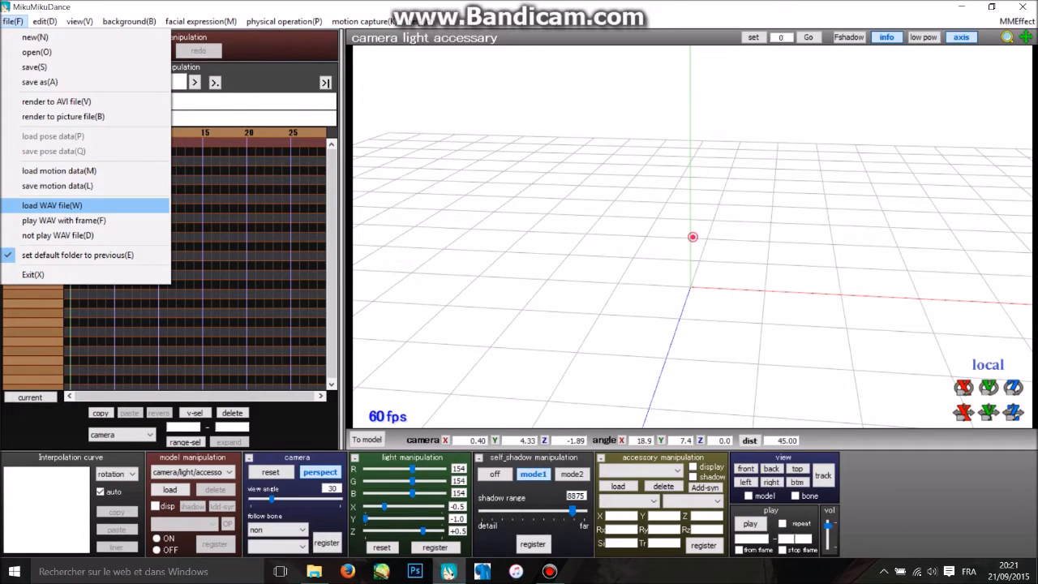
{"action": "mouse_move", "coordinate": [44, 21]}
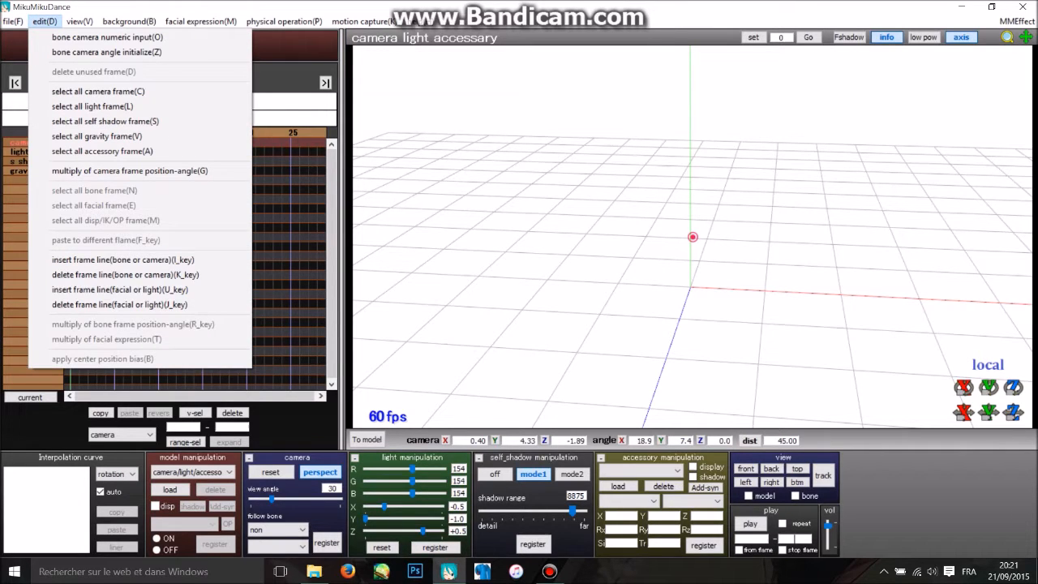
Enter a height of 1080 for the 1920-wide screen size and apply it.
{"action": "mouse_move", "coordinate": [79, 21]}
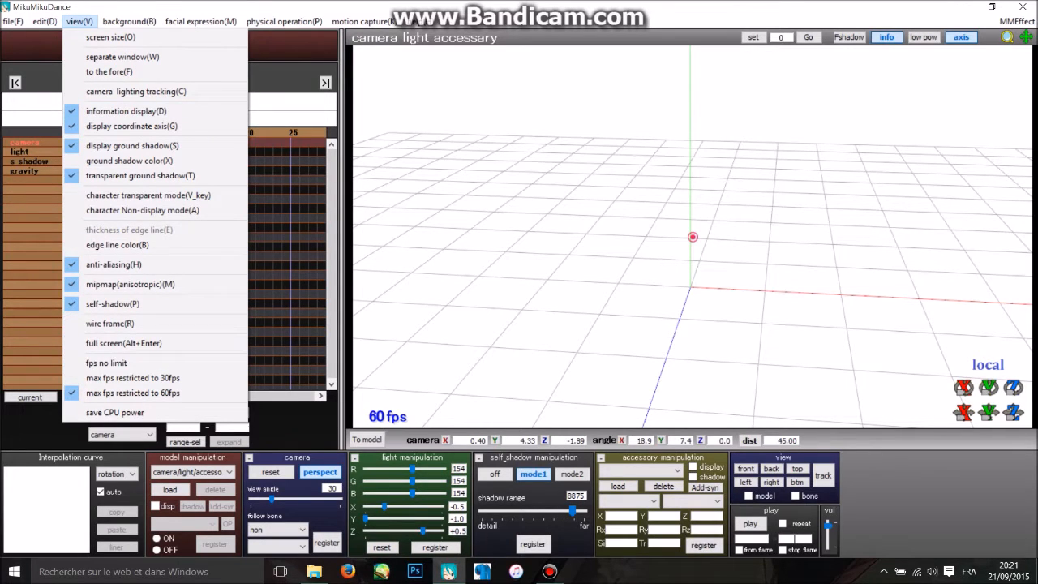
{"action": "left_click", "coordinate": [111, 37]}
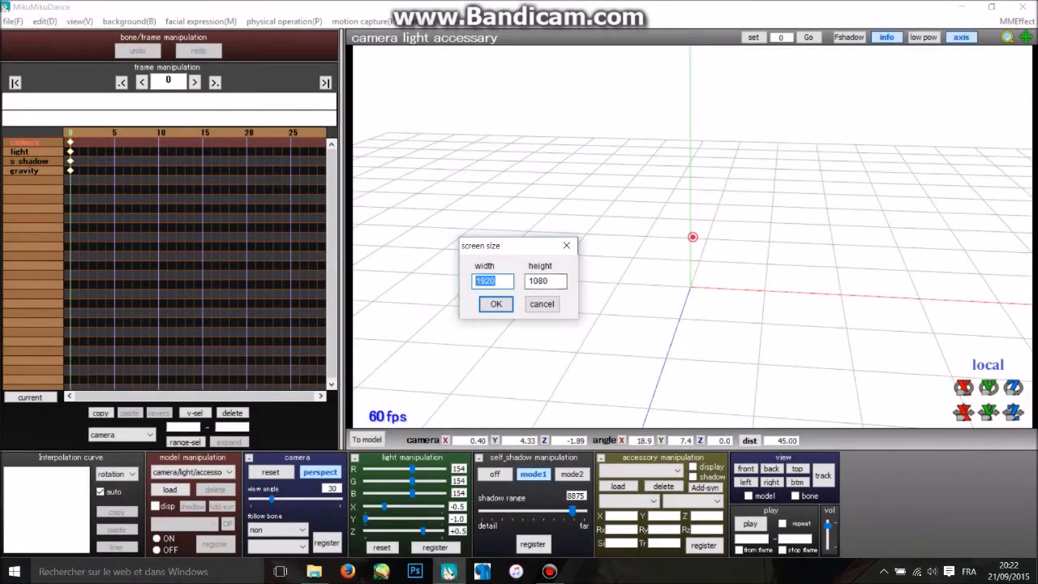
{"action": "left_click", "coordinate": [551, 281]}
{"action": "double_click", "coordinate": [539, 281]}
{"action": "type", "text": "1080"}
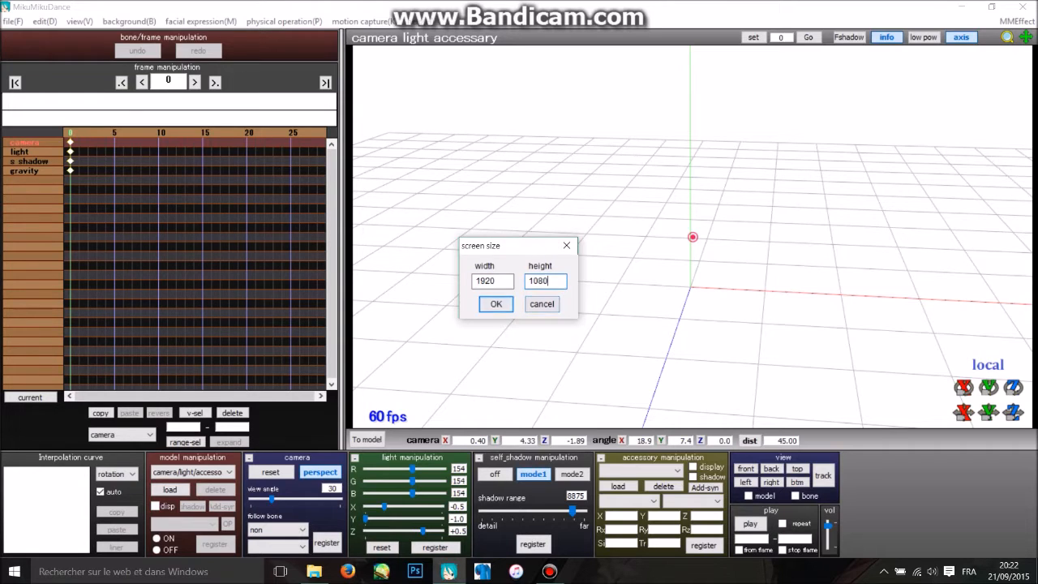
{"action": "key", "text": "Return"}
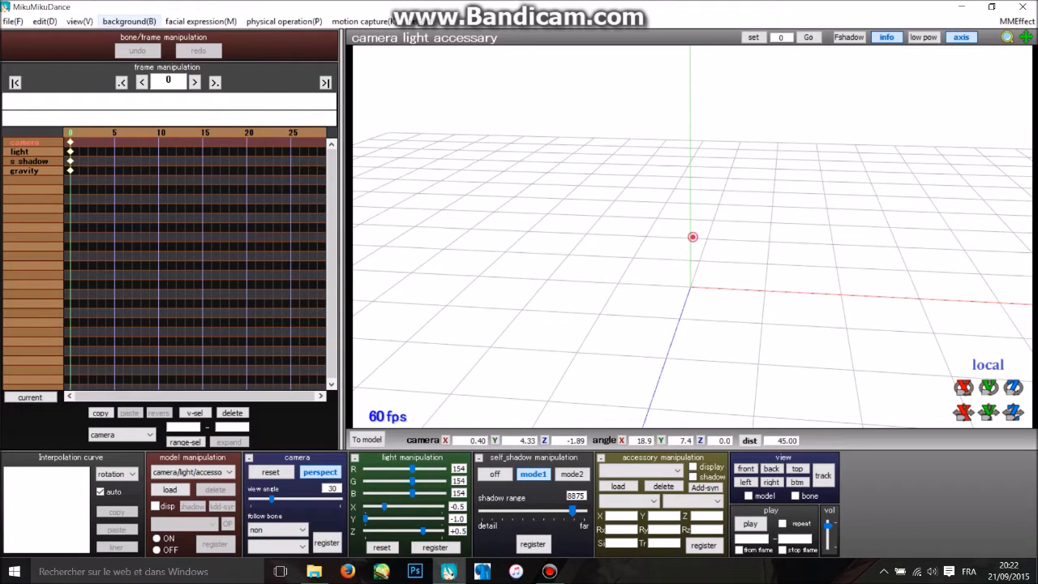
{"action": "left_click", "coordinate": [129, 21]}
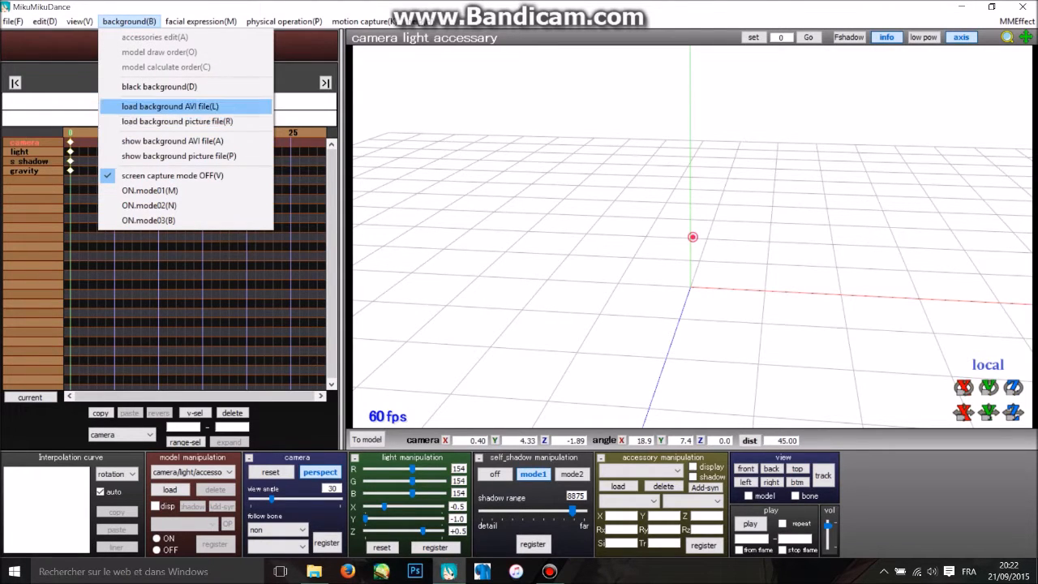
{"action": "mouse_move", "coordinate": [200, 21]}
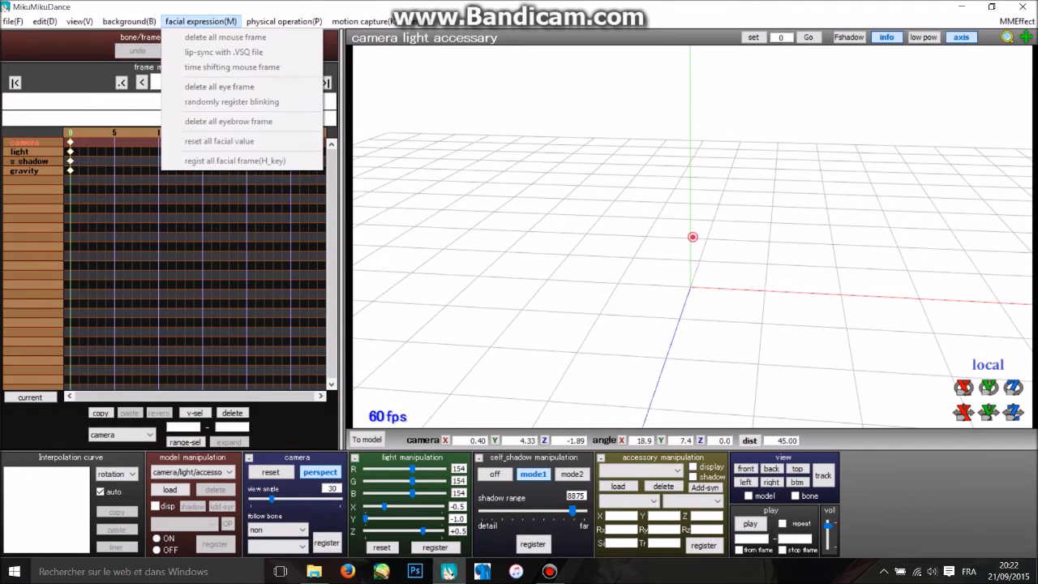
{"action": "mouse_move", "coordinate": [284, 21]}
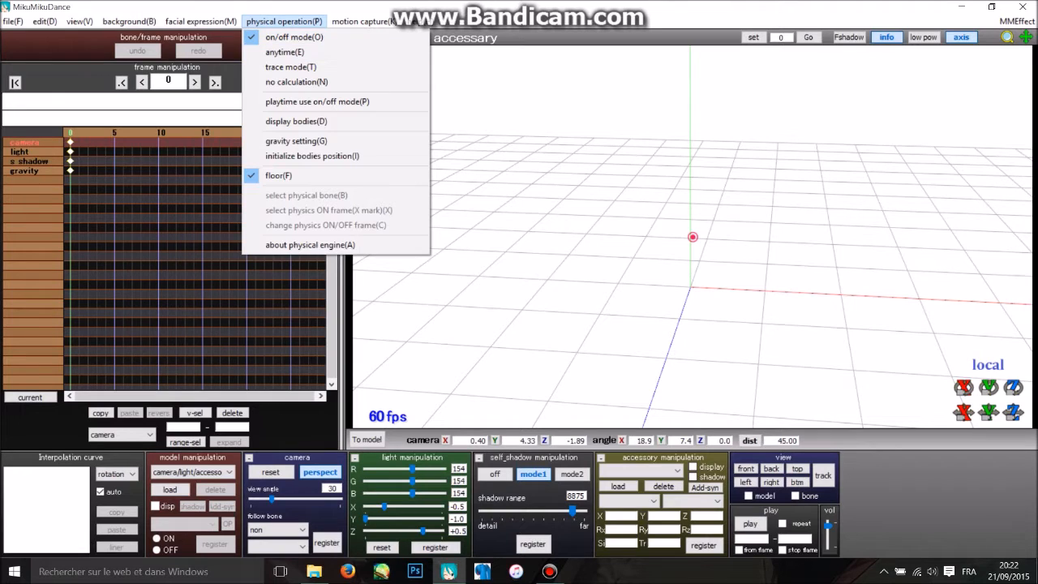
{"action": "key", "text": "Escape"}
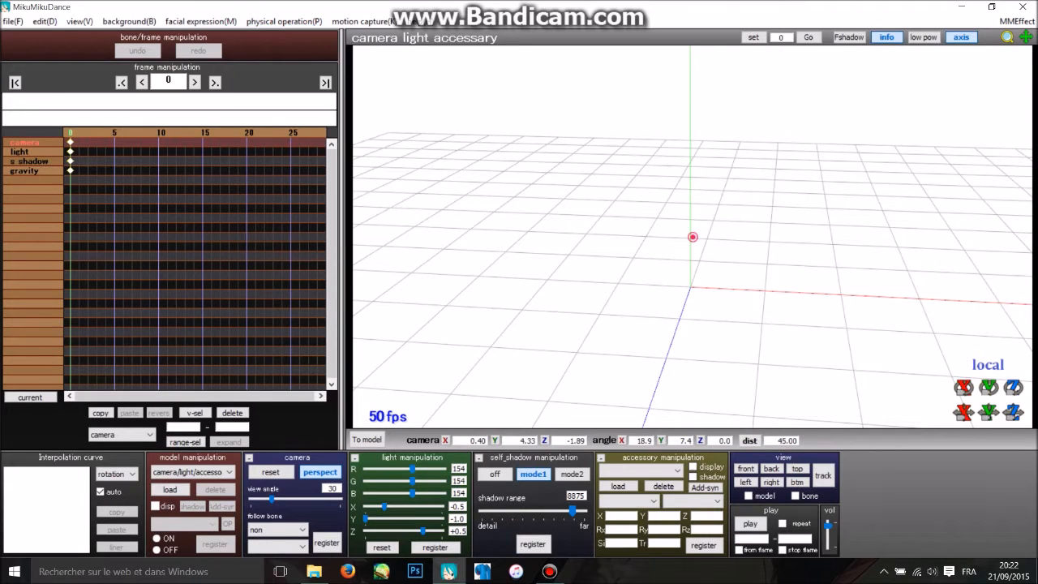
Load the model Tda Gumi Megpoid (avec lunettes).pmx from the [MMD model] Tda Gumi Append folder and accept its copyright information.
{"action": "right_click_drag", "start_coordinate": [693, 243], "coordinate": [714, 230]}
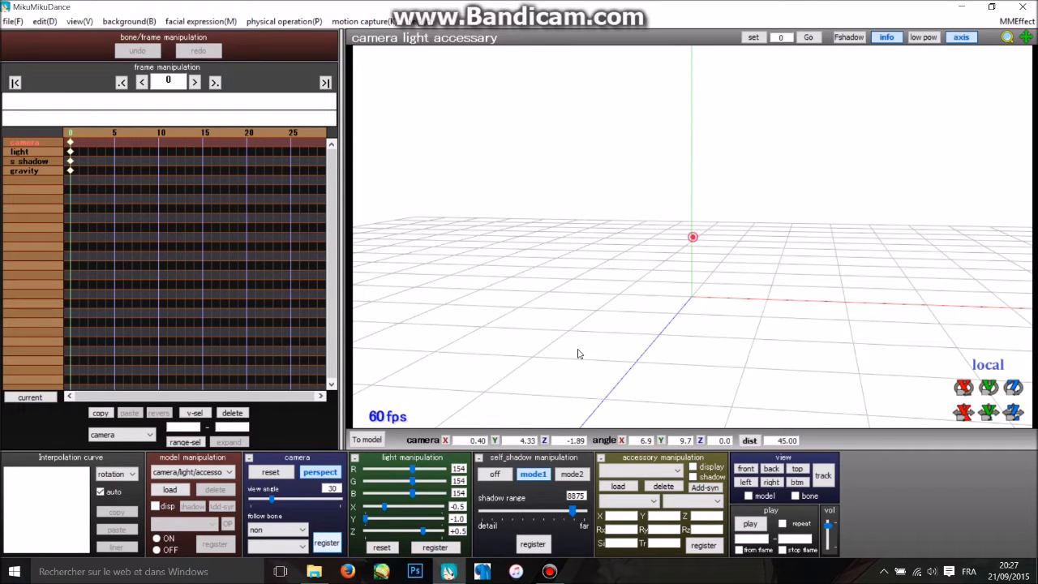
{"action": "mouse_move", "coordinate": [597, 355]}
{"action": "right_mouse_down"}
{"action": "mouse_move", "coordinate": [623, 364]}
{"action": "mouse_move", "coordinate": [611, 343]}
{"action": "mouse_move", "coordinate": [602, 352]}
{"action": "right_mouse_up"}
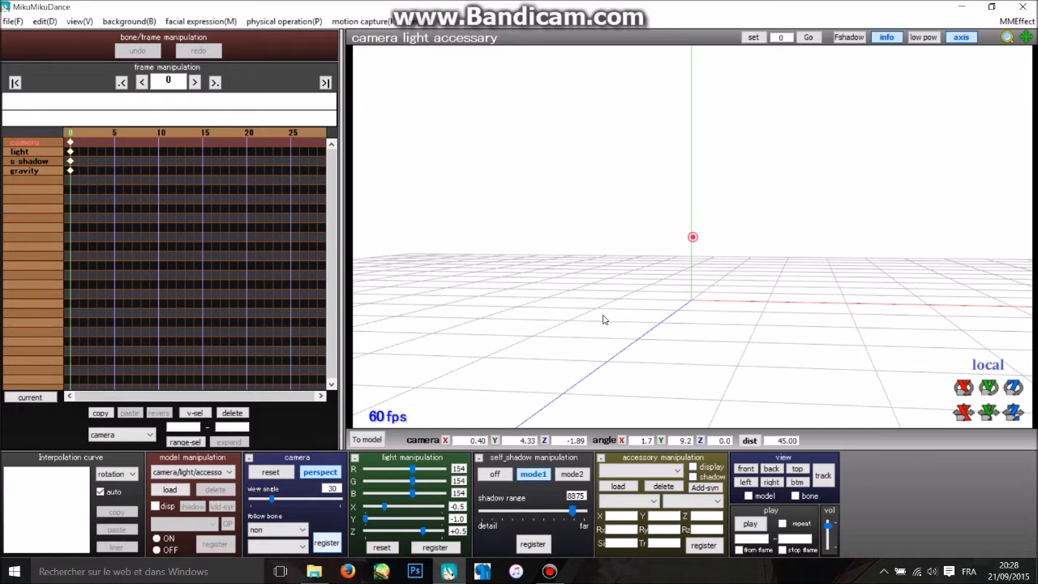
{"action": "right_click_drag", "start_coordinate": [614, 325], "coordinate": [611, 345]}
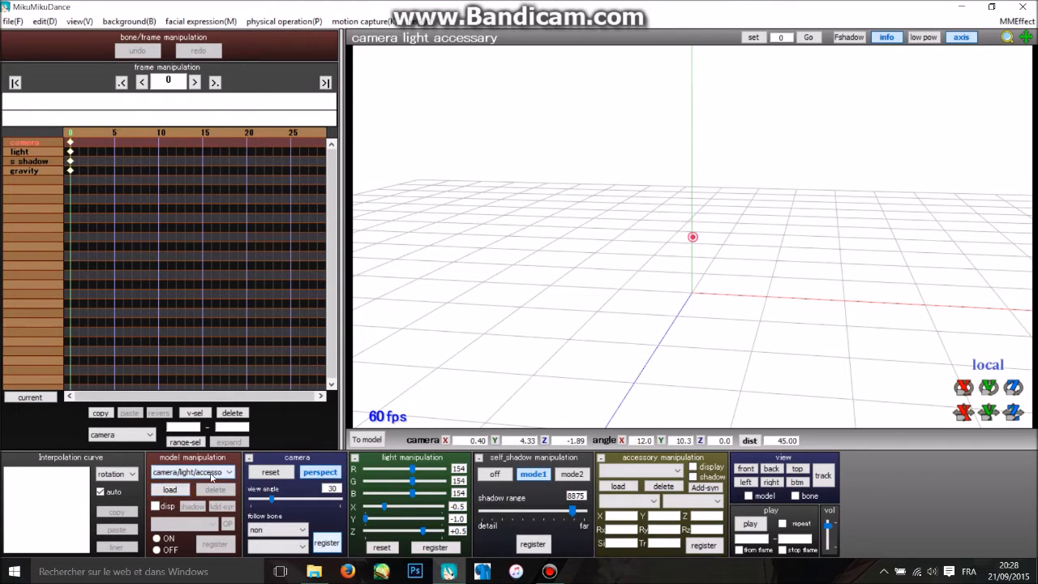
{"action": "left_click", "coordinate": [183, 491]}
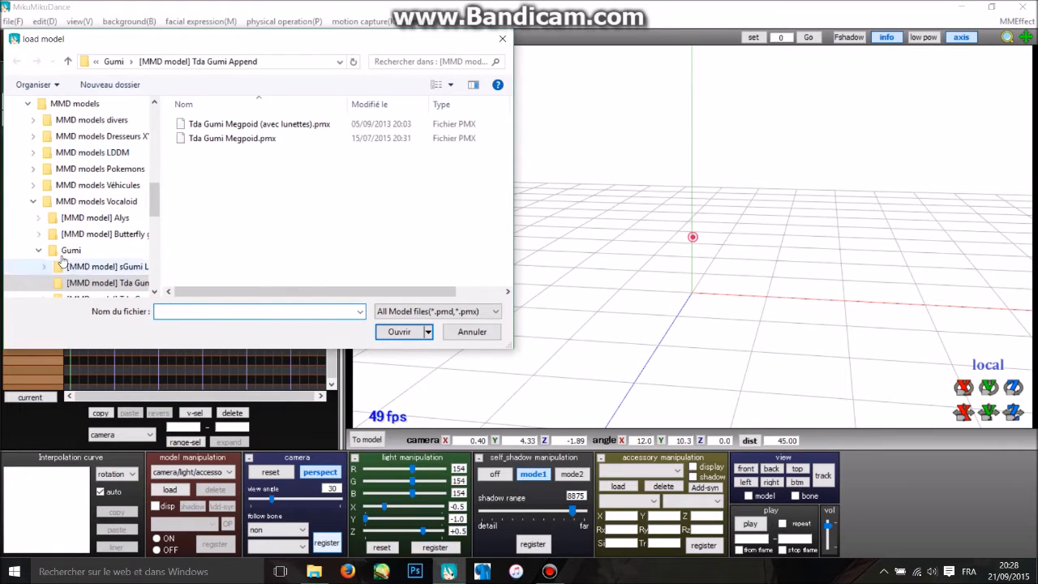
{"action": "left_click", "coordinate": [259, 124]}
{"action": "left_click", "coordinate": [401, 328]}
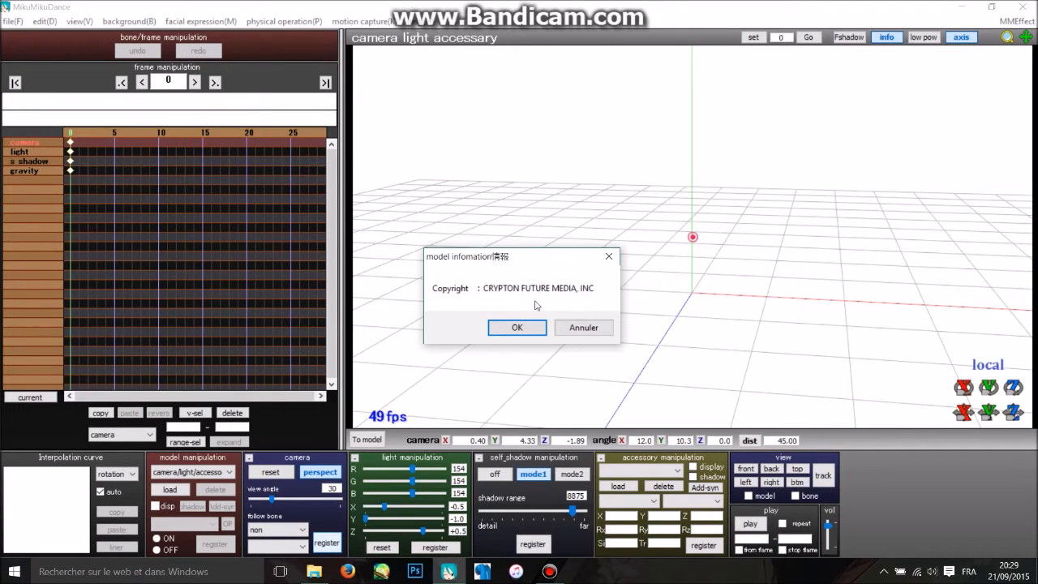
{"action": "left_click", "coordinate": [516, 326]}
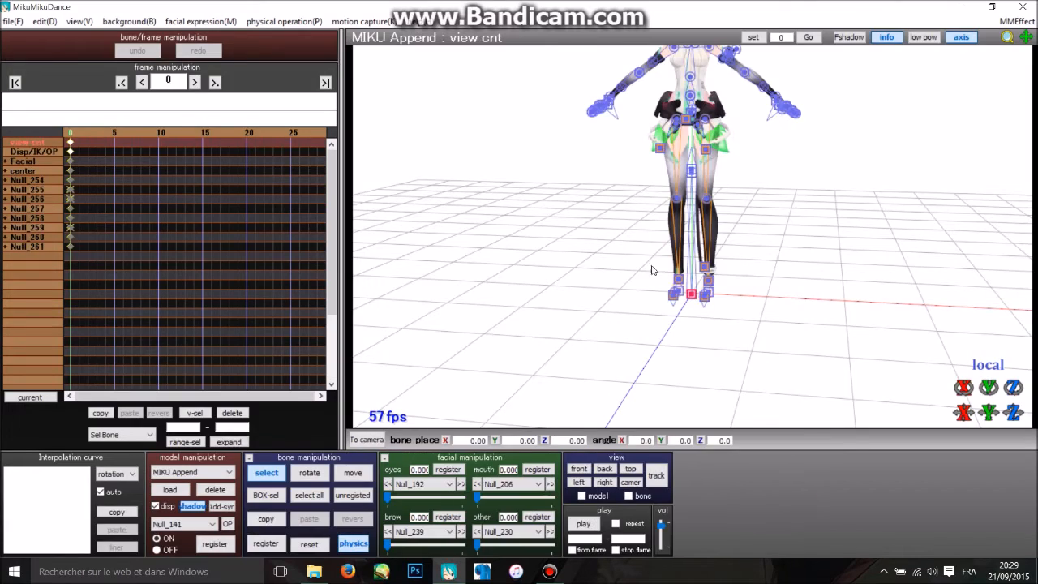
{"action": "middle_click_drag", "start_coordinate": [672, 266], "coordinate": [620, 329]}
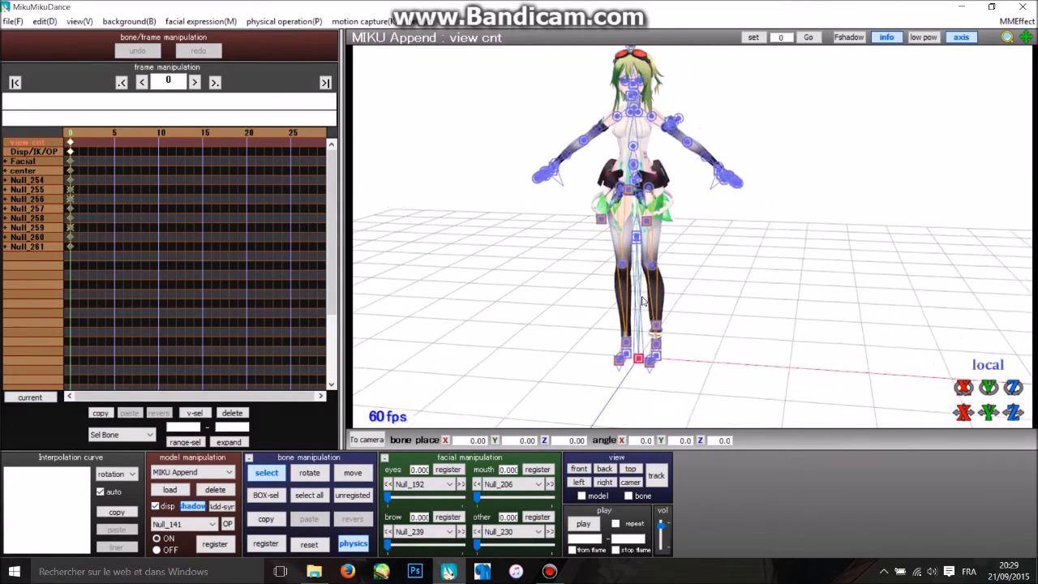
Examine the loaded Gumi model and its bones from several angles.
{"action": "middle_click_drag", "start_coordinate": [701, 239], "coordinate": [688, 248]}
{"action": "right_click_drag", "start_coordinate": [686, 247], "coordinate": [354, 235]}
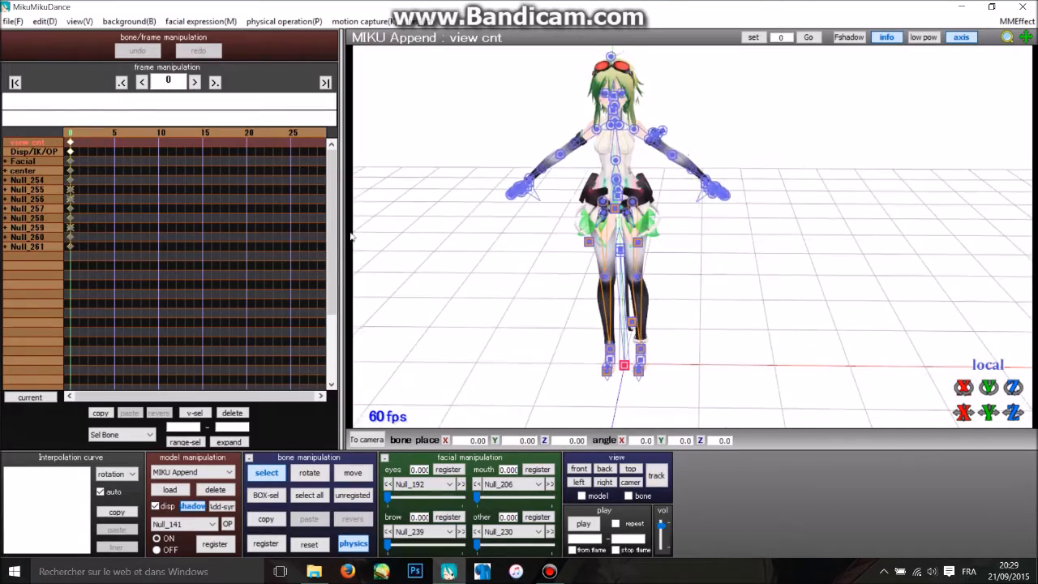
{"action": "right_click_drag", "start_coordinate": [809, 241], "coordinate": [1003, 156]}
{"action": "right_click_drag", "start_coordinate": [753, 208], "coordinate": [518, 189]}
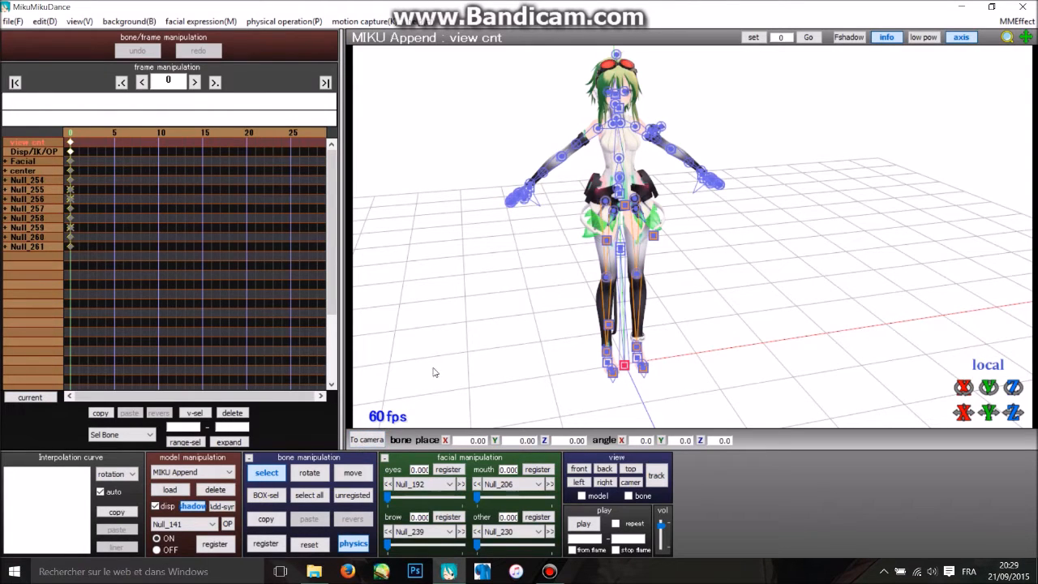
{"action": "right_click_drag", "start_coordinate": [536, 383], "coordinate": [519, 367]}
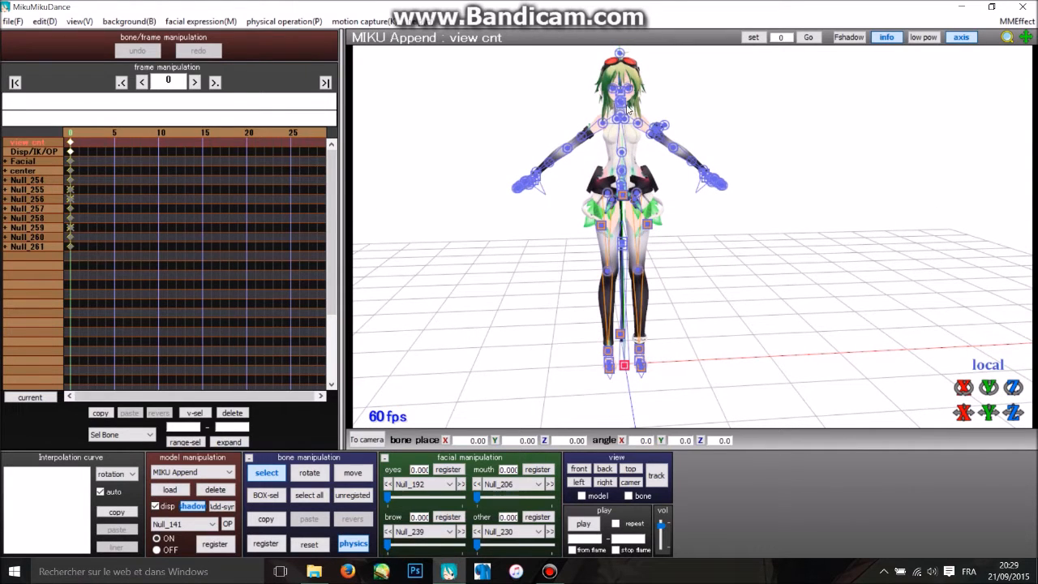
{"action": "right_click_drag", "start_coordinate": [521, 299], "coordinate": [560, 278]}
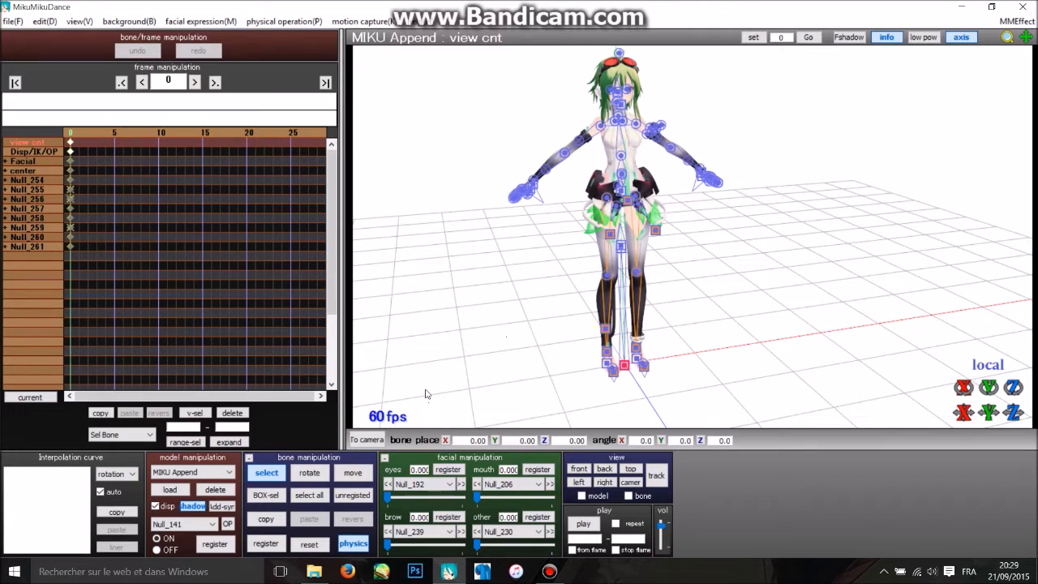
Switch from model editing to camera mode and frame the whole Gumi model with a camera distance of 45.
{"action": "left_click", "coordinate": [367, 439]}
{"action": "scroll", "coordinate": [734, 240], "scroll_direction": "up", "scroll_amount": 4}
{"action": "middle_click_drag", "start_coordinate": [742, 232], "coordinate": [726, 286]}
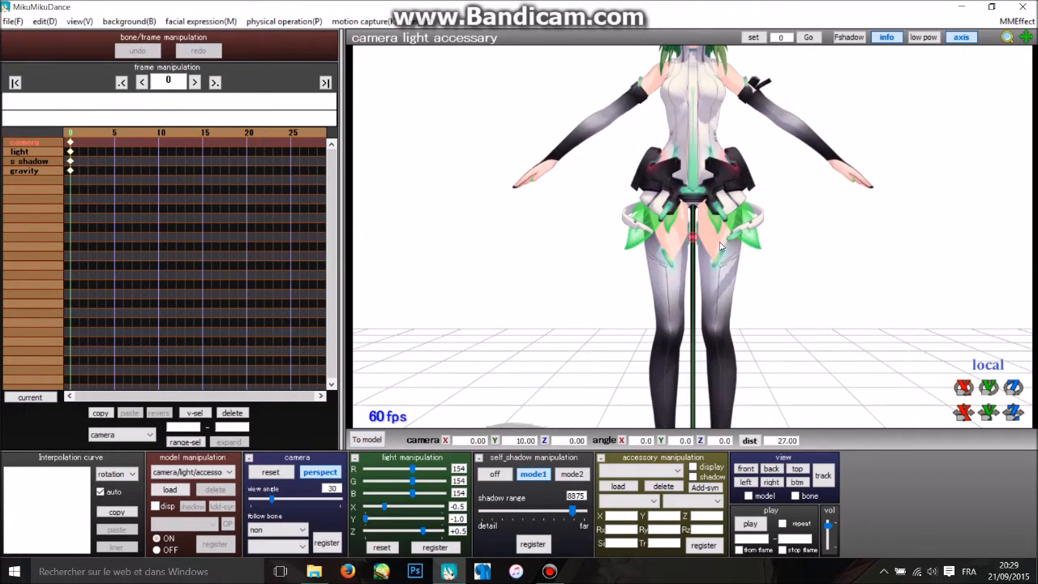
{"action": "right_click_drag", "start_coordinate": [727, 288], "coordinate": [638, 280]}
{"action": "scroll", "coordinate": [638, 281], "scroll_direction": "down", "scroll_amount": 4}
{"action": "middle_click_drag", "start_coordinate": [452, 386], "coordinate": [452, 364]}
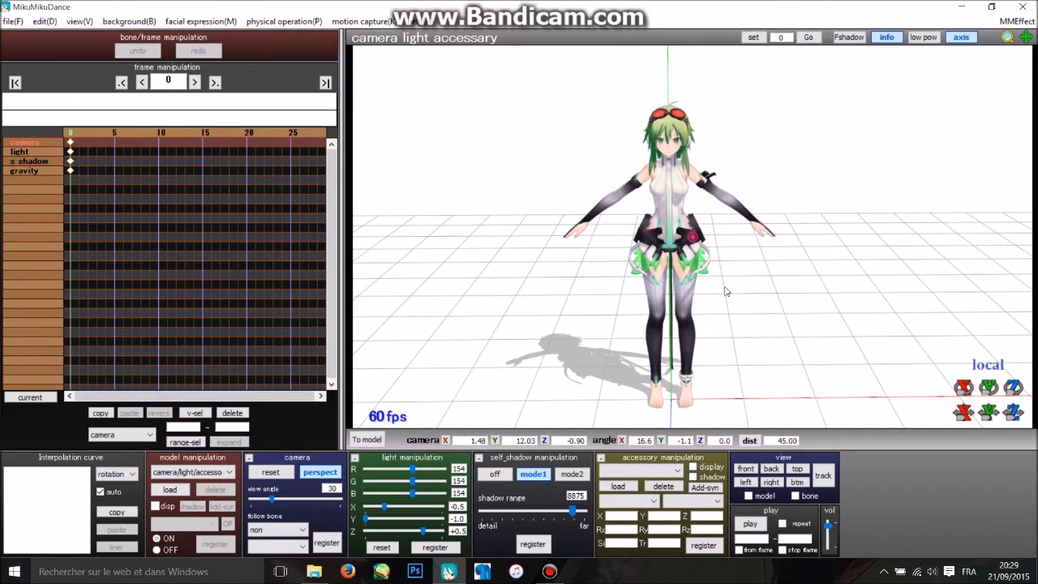
{"action": "middle_click_drag", "start_coordinate": [698, 237], "coordinate": [684, 219]}
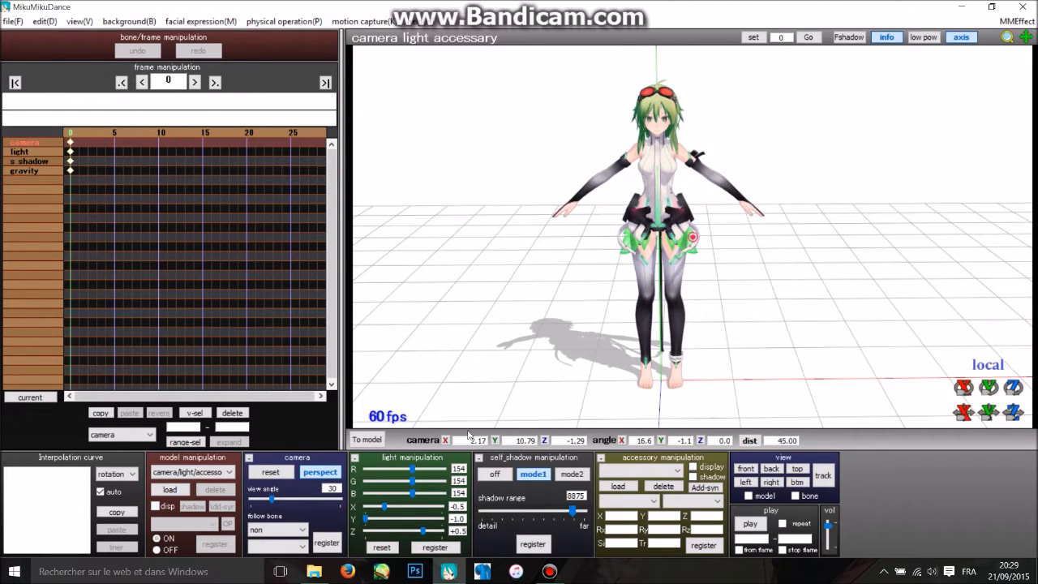
In File Explorer, open the [MMD model] TDA Miku Append folder inside Documents, Miku Miku Dance, MMD models, MMD models Vocaloid, Miku.
{"action": "left_click", "coordinate": [314, 571]}
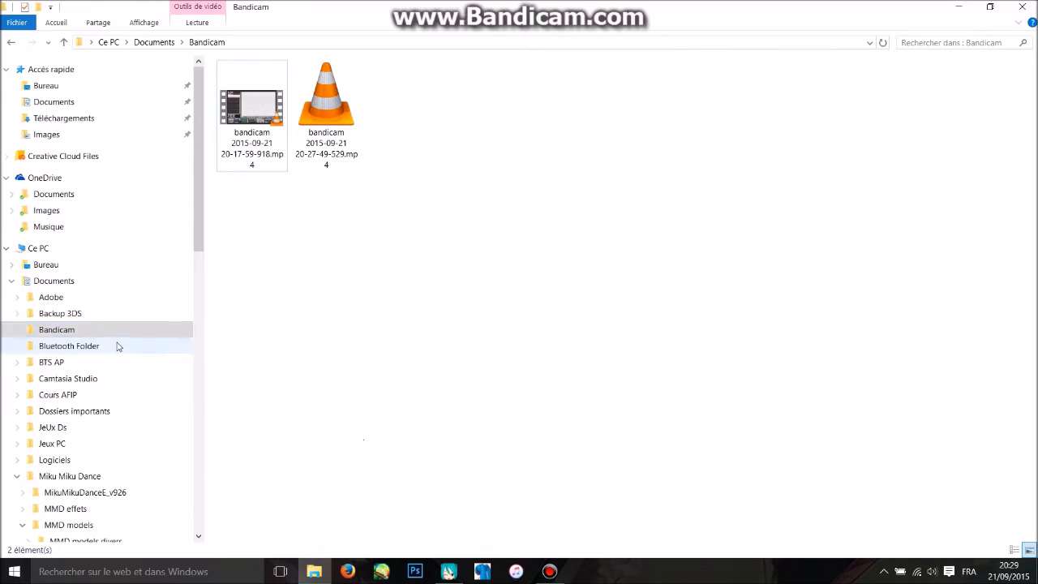
{"action": "left_click", "coordinate": [55, 282]}
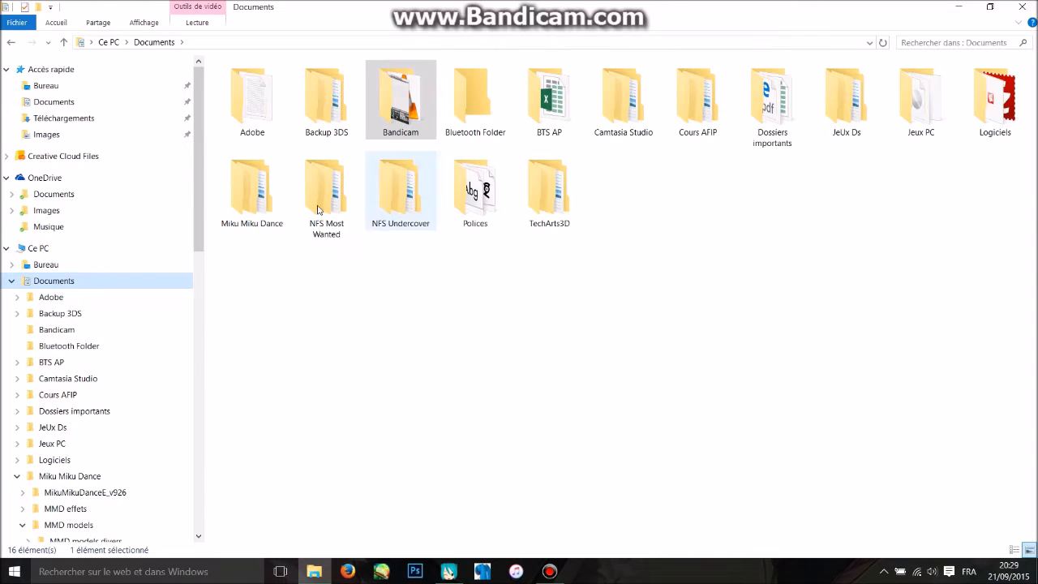
{"action": "double_click", "coordinate": [249, 202]}
{"action": "double_click", "coordinate": [276, 114]}
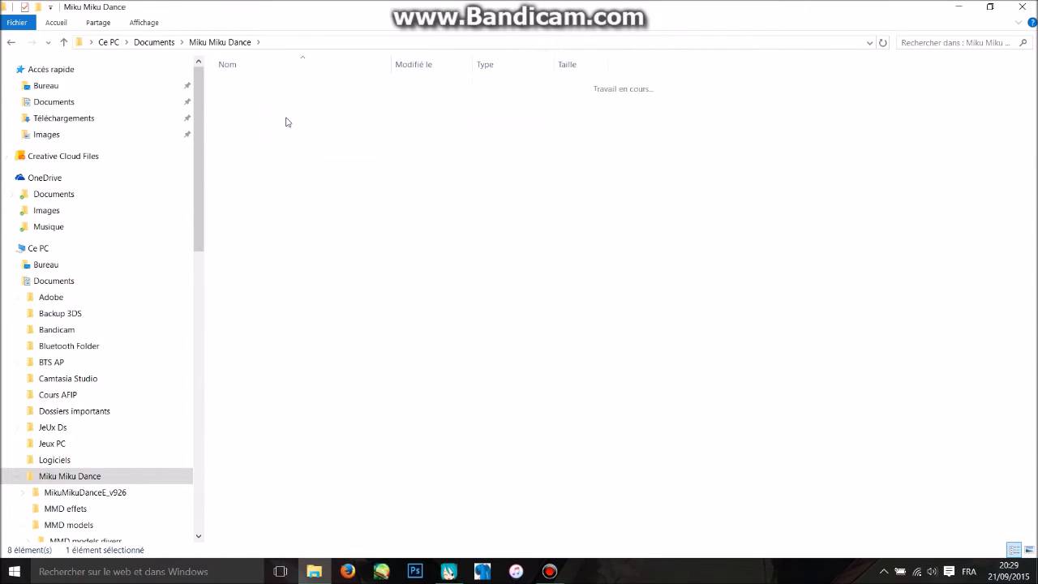
{"action": "double_click", "coordinate": [280, 158]}
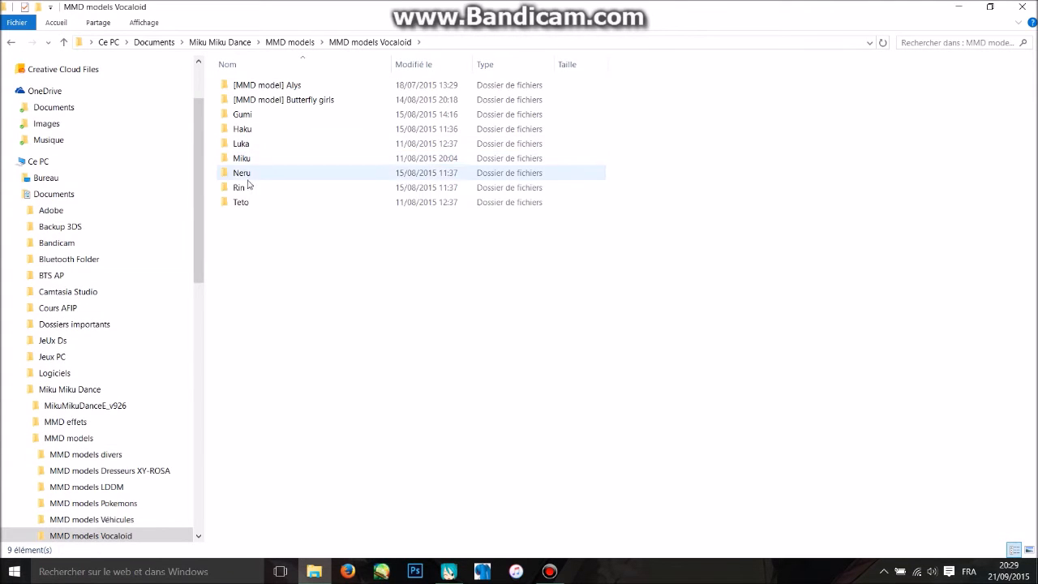
{"action": "double_click", "coordinate": [272, 158]}
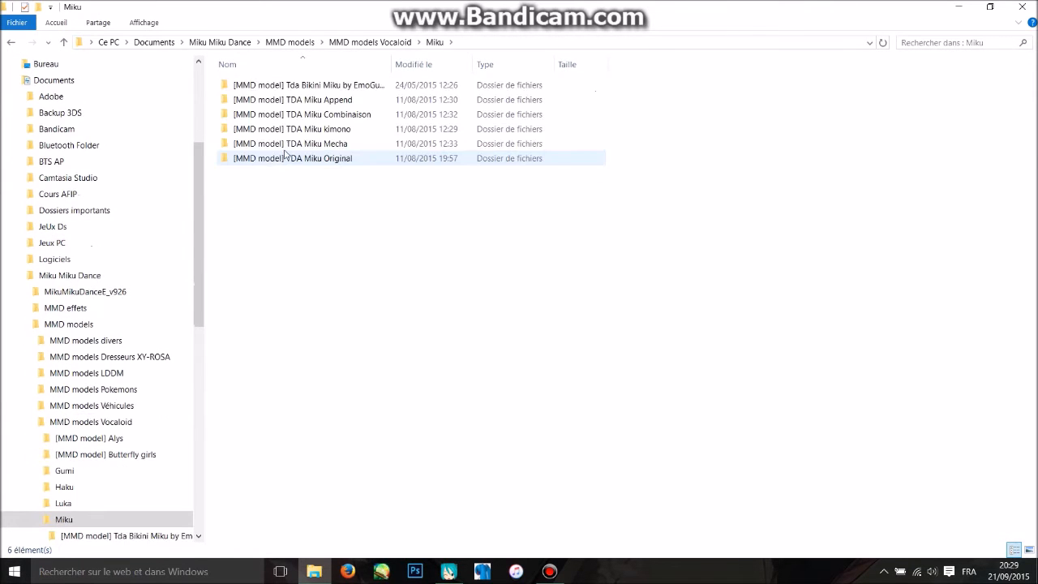
{"action": "double_click", "coordinate": [291, 104]}
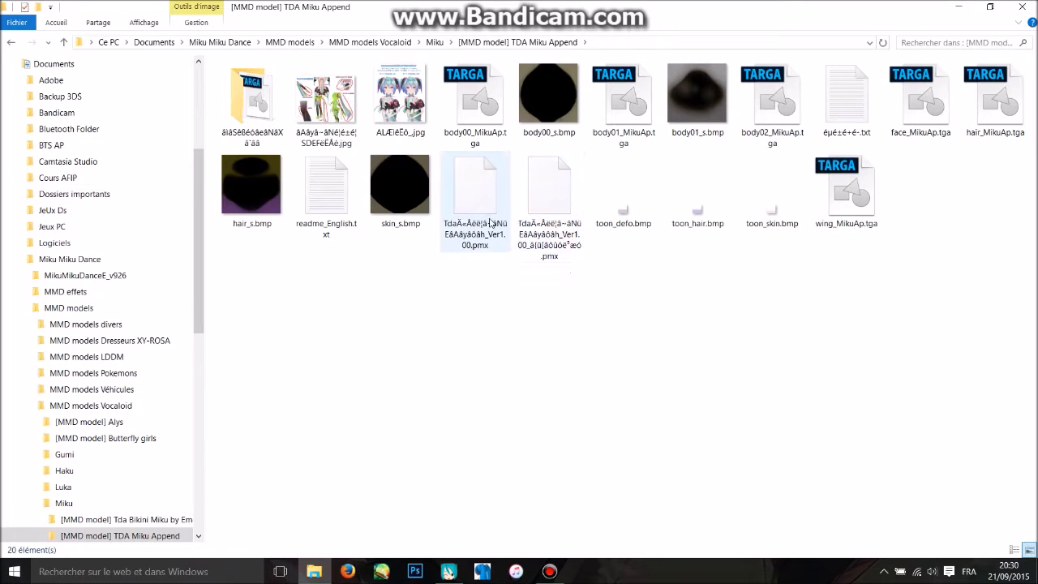
Bring the first Ver1.00 .pmx file from the TDA Miku Append folder into the MikuMikuDance scene and accept its model information.
{"action": "left_click_drag", "start_coordinate": [476, 204], "coordinate": [595, 239]}
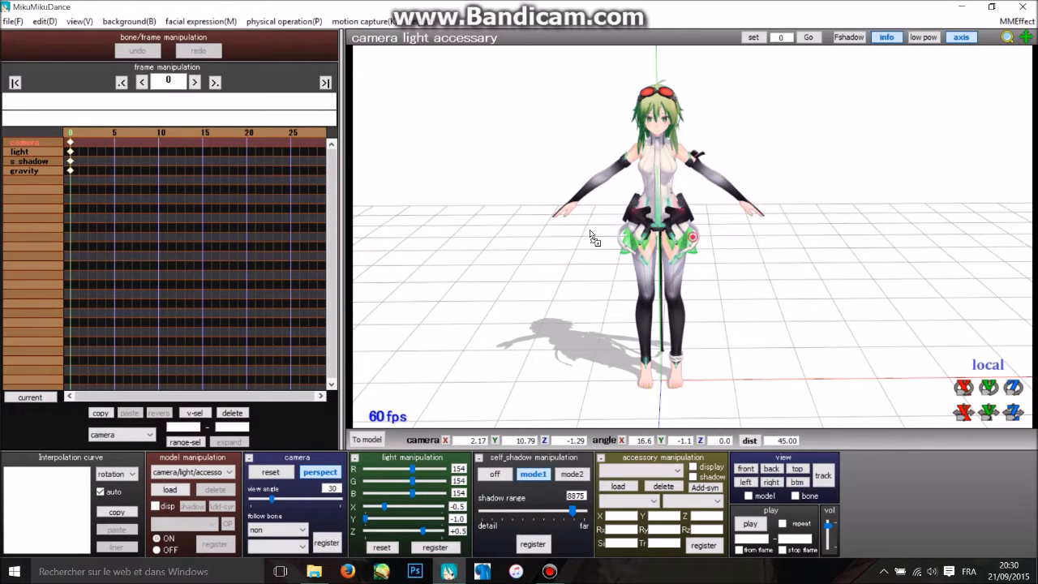
{"action": "left_click", "coordinate": [506, 327]}
{"action": "right_click_drag", "start_coordinate": [754, 278], "coordinate": [553, 297]}
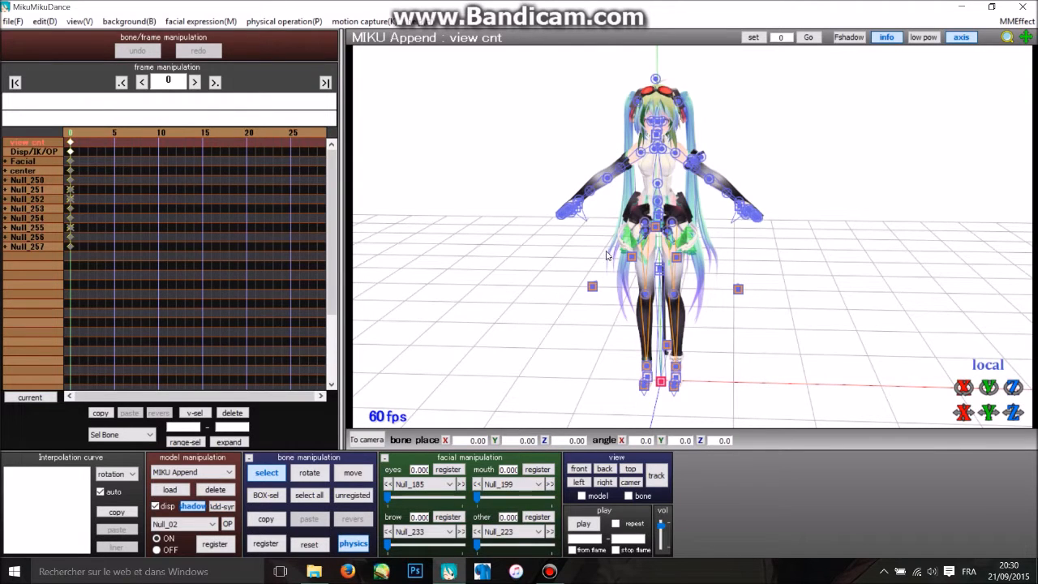
{"action": "right_click_drag", "start_coordinate": [688, 235], "coordinate": [676, 215]}
Start loading another model and open the MMD stages folder inside Miku Miku Dance.
{"action": "left_click", "coordinate": [160, 488]}
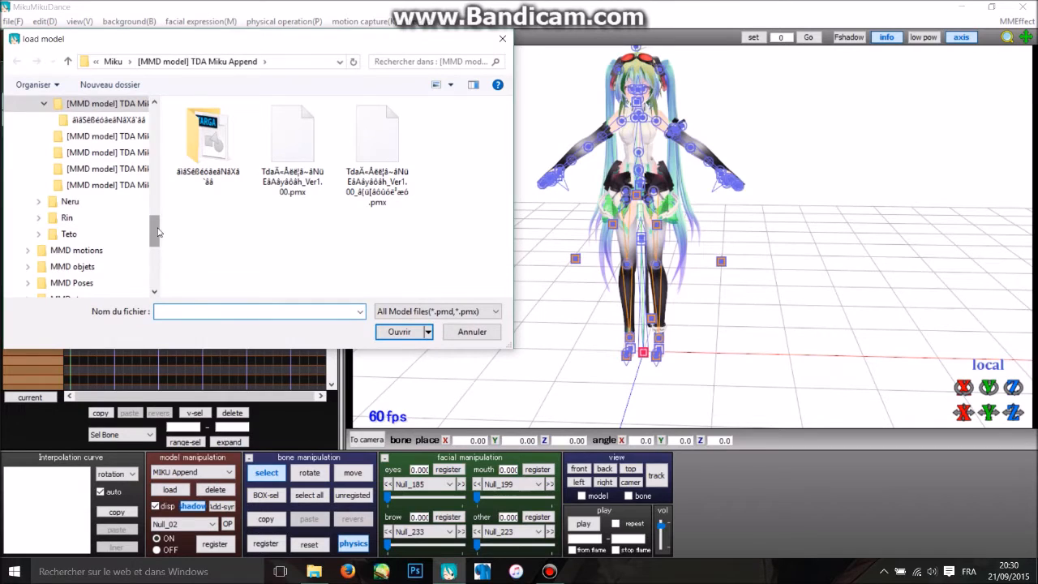
{"action": "left_click_drag", "start_coordinate": [158, 232], "coordinate": [173, 192]}
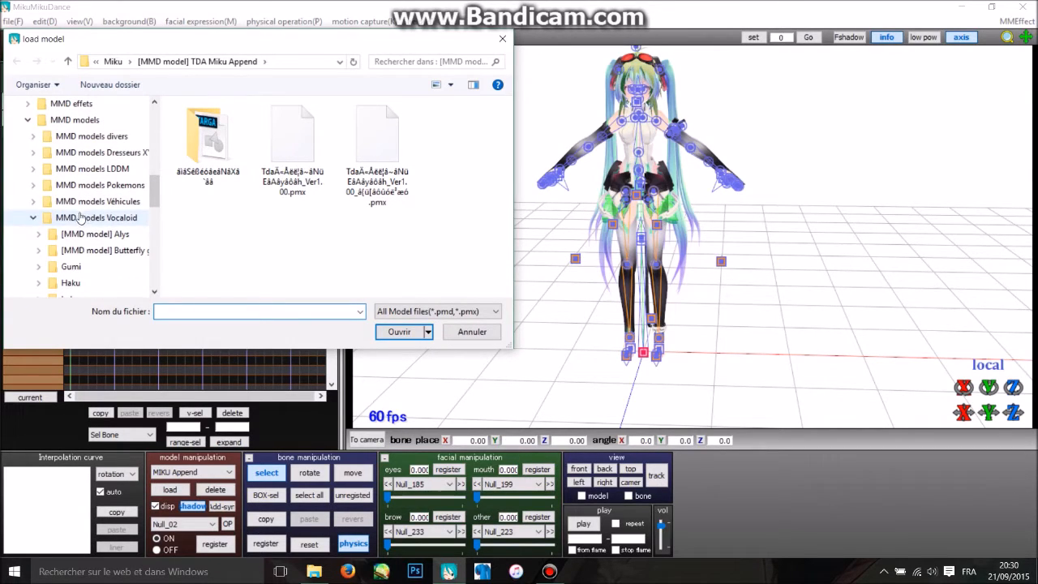
{"action": "scroll", "coordinate": [45, 163], "scroll_direction": "up", "scroll_amount": 1}
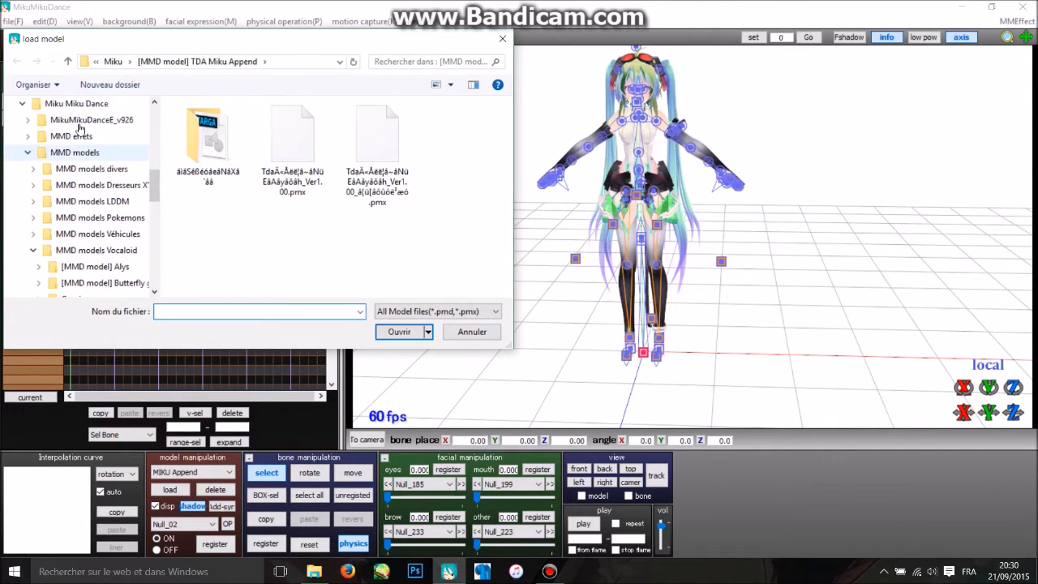
{"action": "left_click", "coordinate": [26, 154]}
{"action": "left_click", "coordinate": [73, 217]}
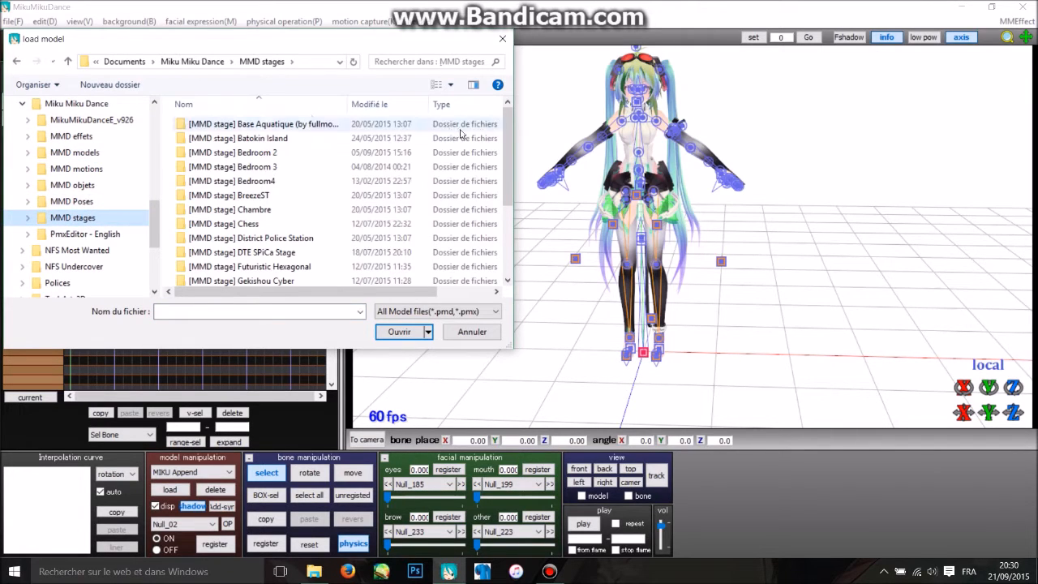
{"action": "left_click_drag", "start_coordinate": [507, 146], "coordinate": [506, 189]}
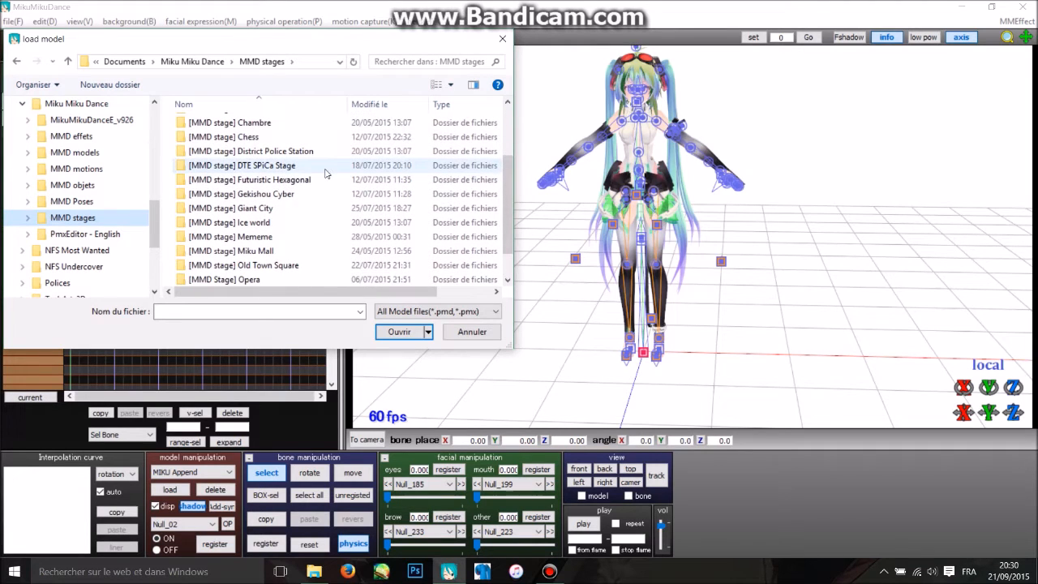
Check the [MMD stage] Futuristic Hexagonal subfolders and the DTE SPiCa Stage and District Police Station folders for loadable stage files.
{"action": "double_click", "coordinate": [269, 182]}
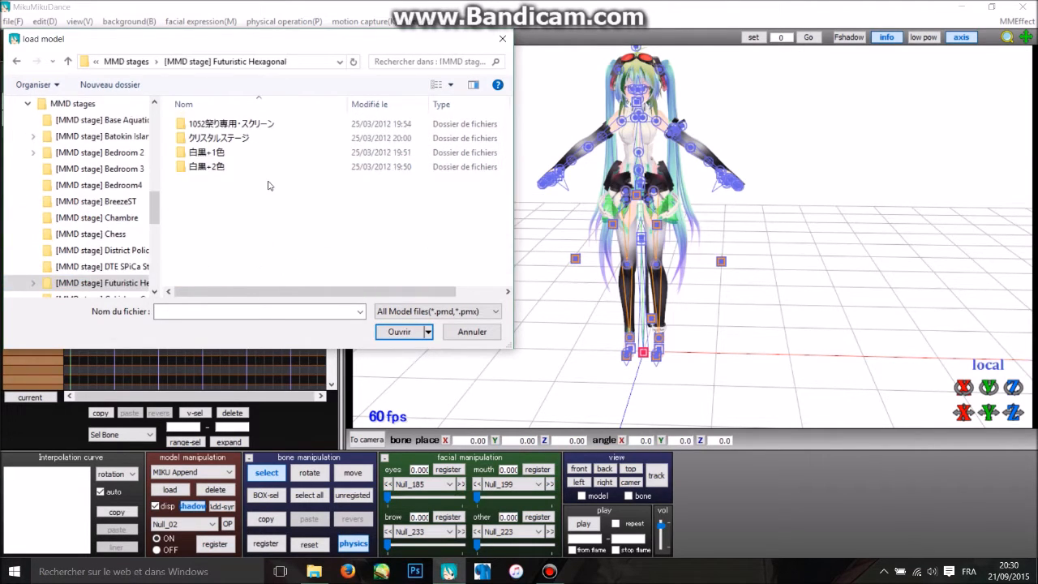
{"action": "double_click", "coordinate": [217, 124]}
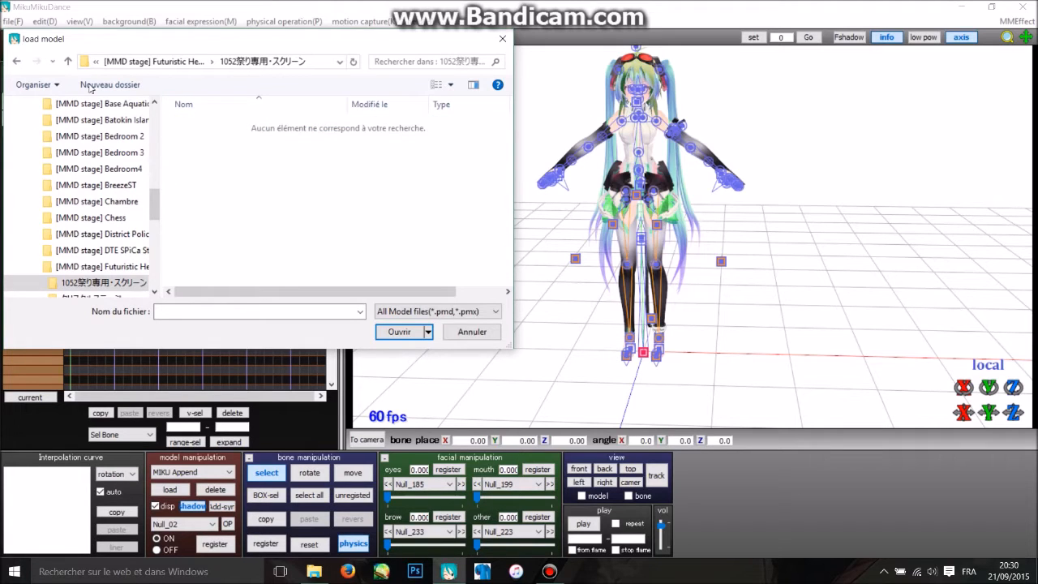
{"action": "left_click", "coordinate": [16, 65]}
{"action": "double_click", "coordinate": [215, 137]}
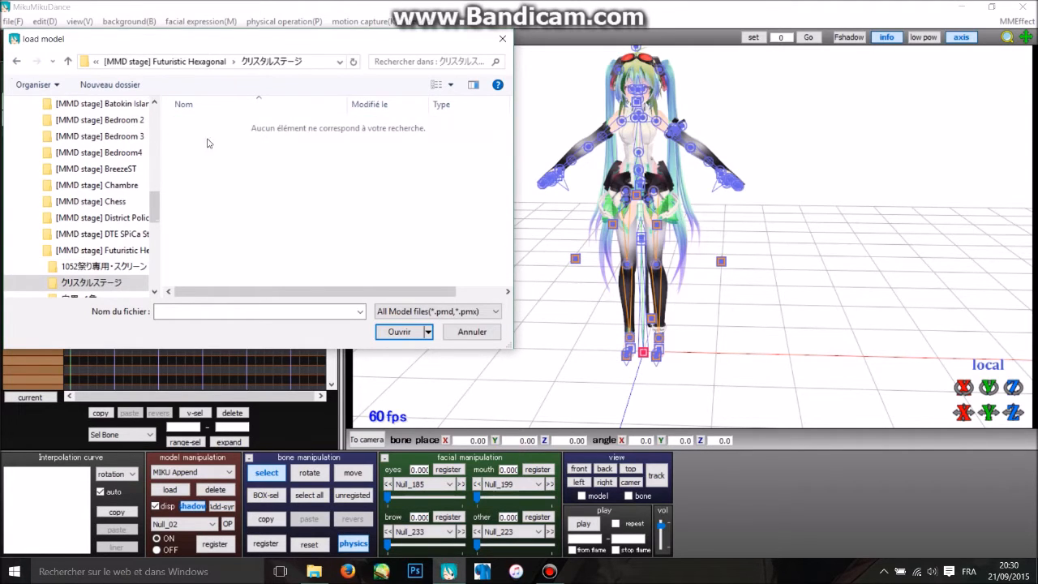
{"action": "left_click", "coordinate": [17, 65]}
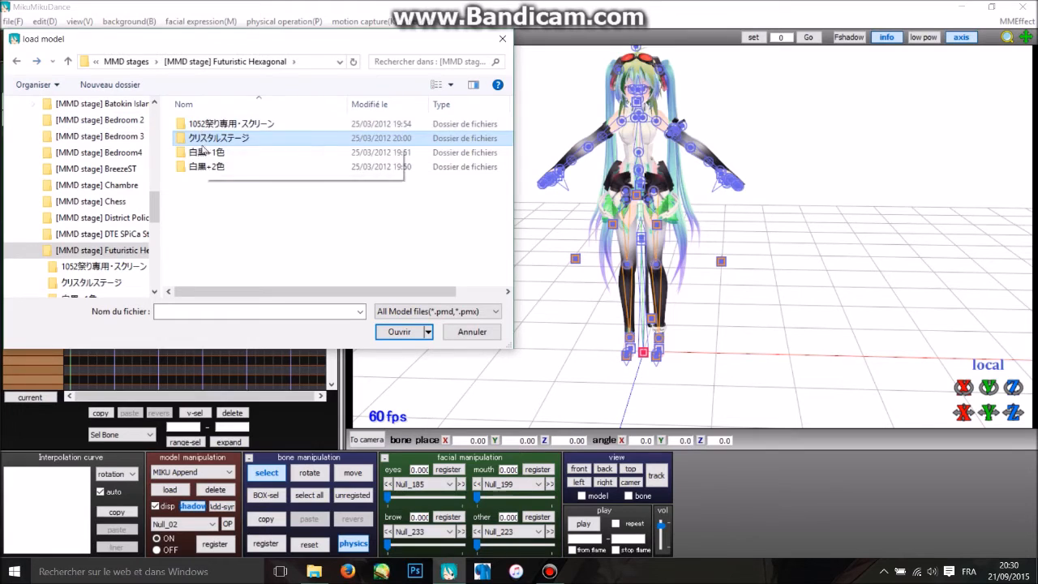
{"action": "double_click", "coordinate": [205, 150]}
{"action": "left_click", "coordinate": [16, 65]}
{"action": "double_click", "coordinate": [188, 167]}
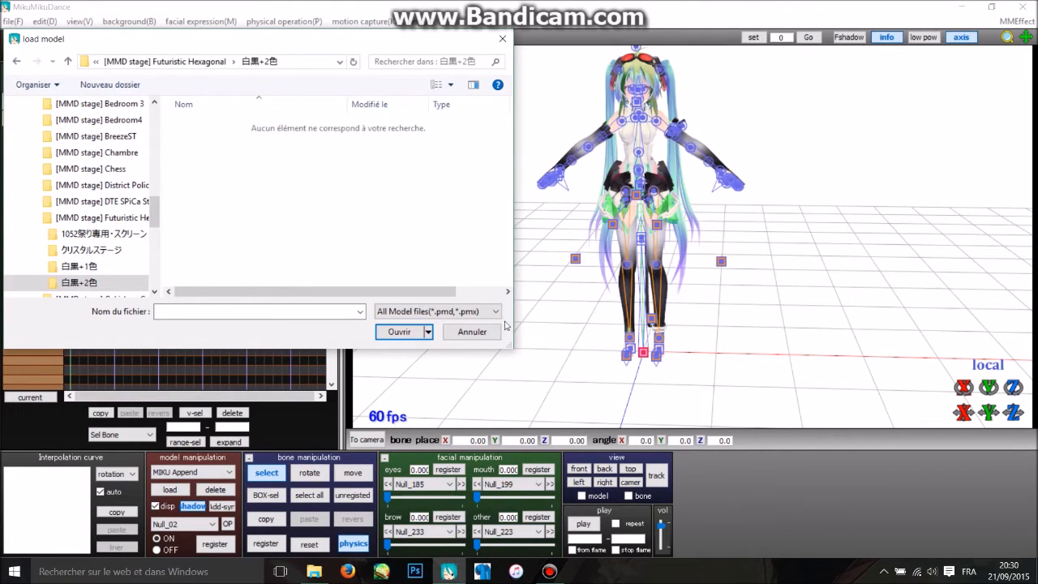
{"action": "left_click", "coordinate": [91, 217]}
{"action": "left_click", "coordinate": [91, 201]}
{"action": "left_click", "coordinate": [91, 185]}
Load Stage Knife.pmx from the [MMD stage] Plaine sauvage folder and accept its model information.
{"action": "left_click_drag", "start_coordinate": [154, 223], "coordinate": [155, 237]}
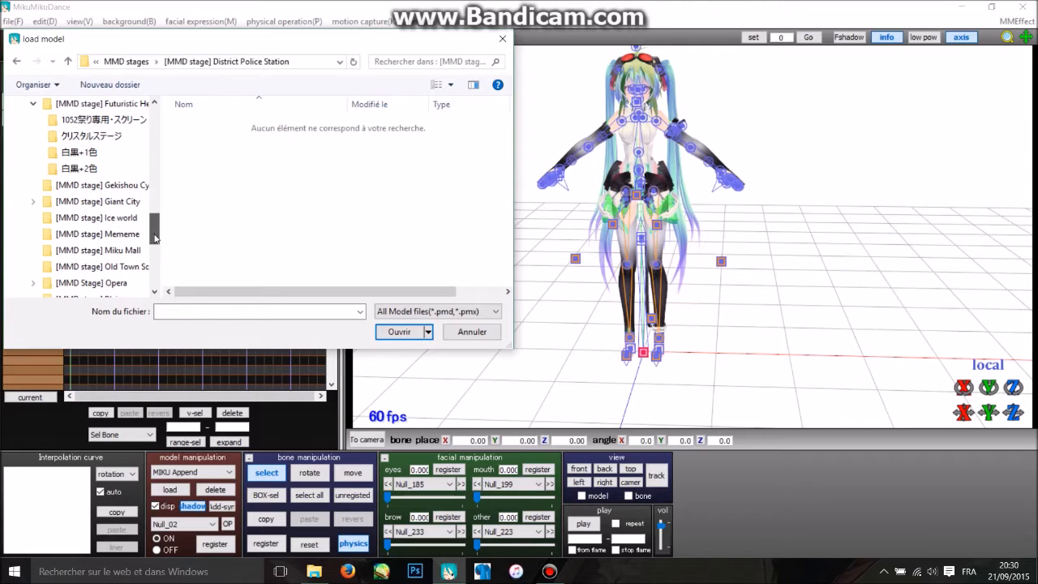
{"action": "left_click_drag", "start_coordinate": [155, 239], "coordinate": [155, 246]}
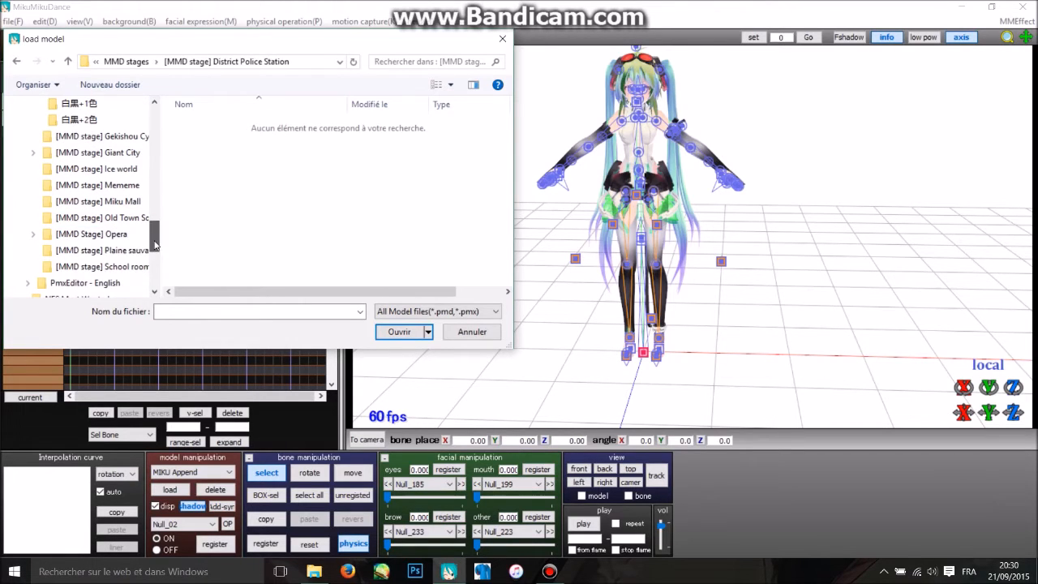
{"action": "left_click", "coordinate": [113, 250]}
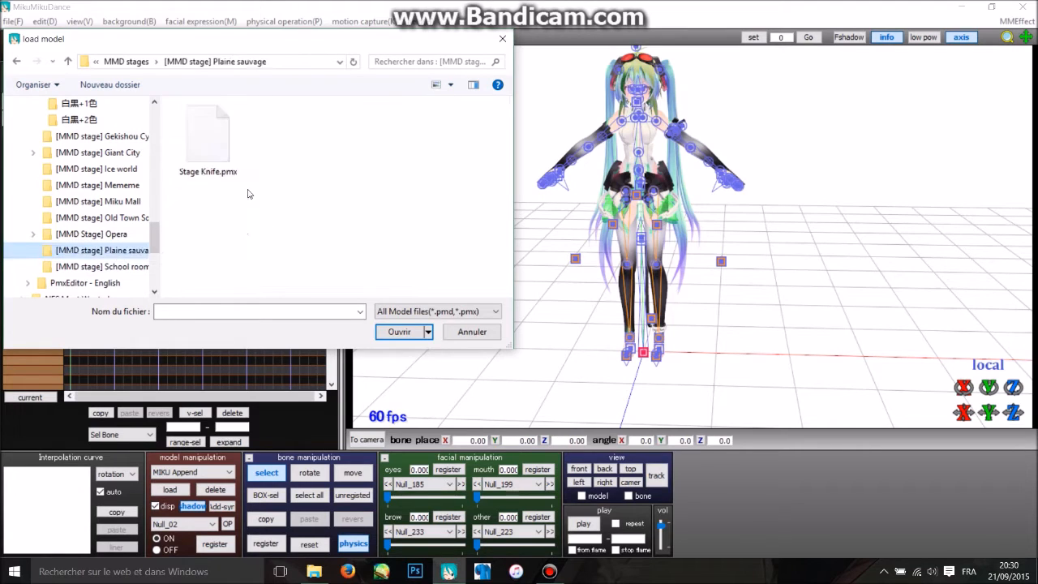
{"action": "left_click", "coordinate": [215, 159]}
{"action": "left_click", "coordinate": [401, 331]}
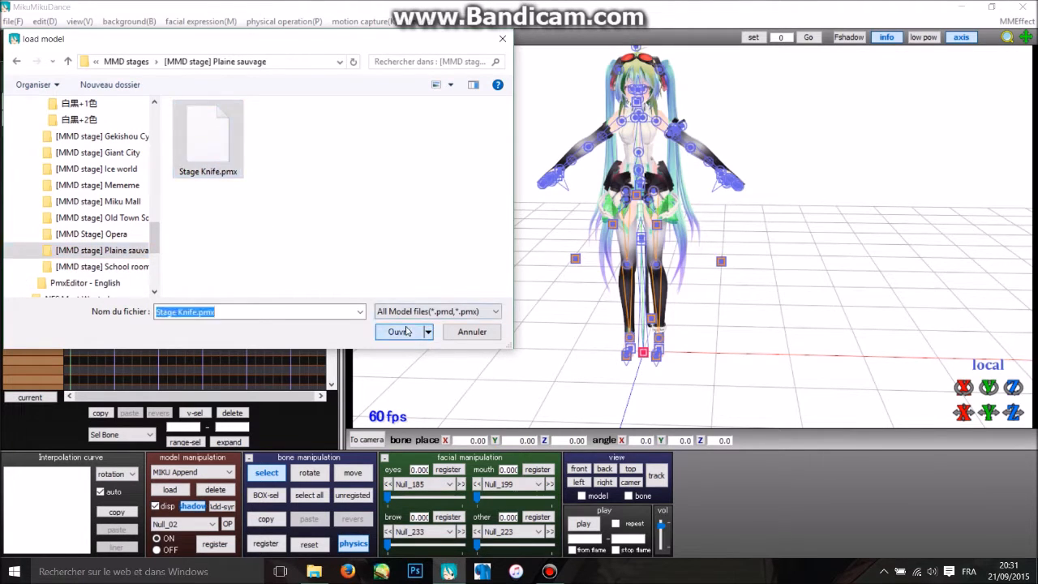
{"action": "left_click", "coordinate": [497, 334]}
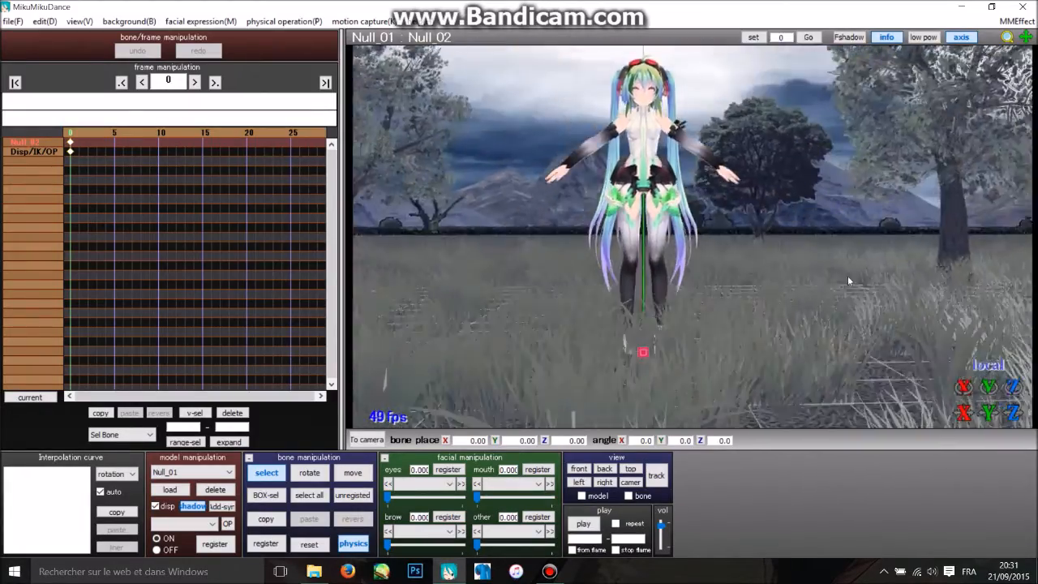
{"action": "right_click_drag", "start_coordinate": [847, 276], "coordinate": [799, 285]}
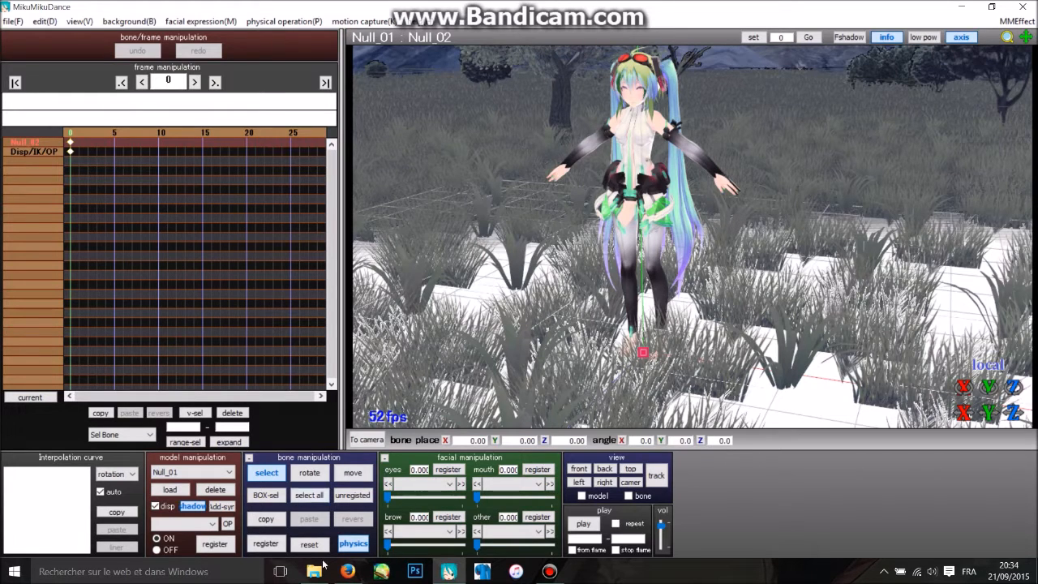
Switch to Firefox, search Google for deviantart and open the DeviantArt website.
{"action": "left_click", "coordinate": [347, 571]}
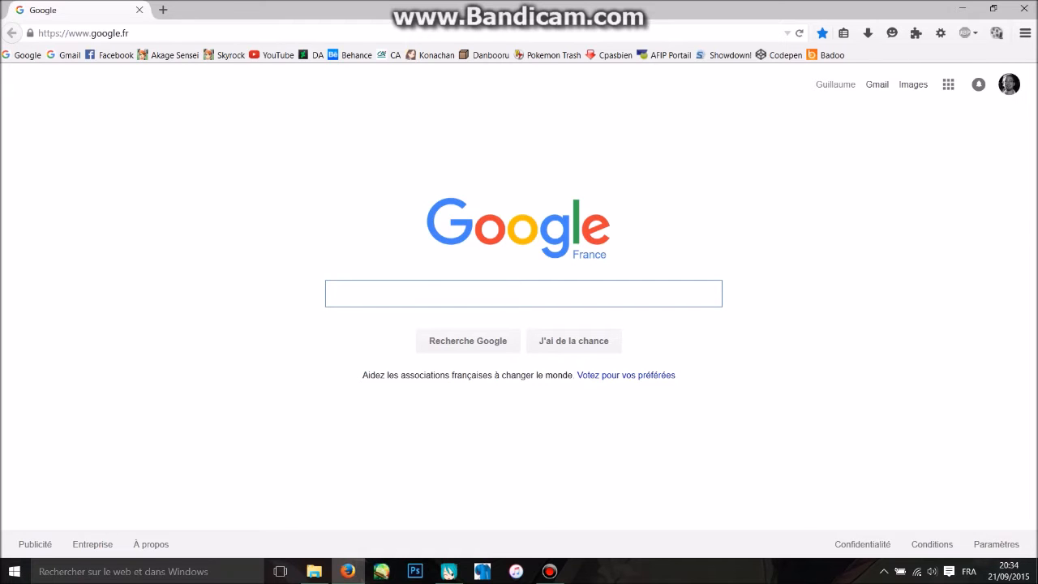
{"action": "type", "text": "da"}
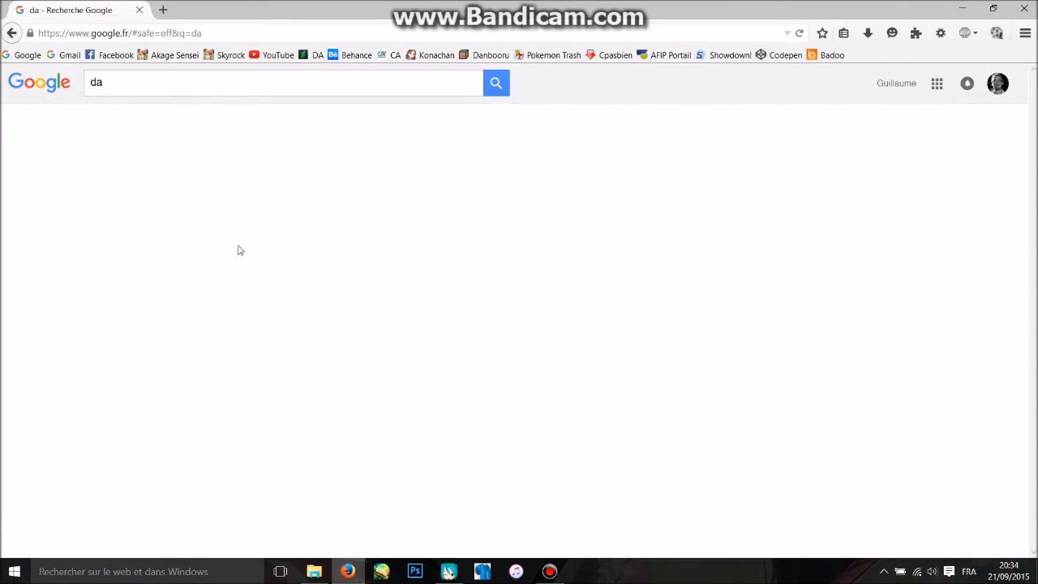
{"action": "left_click_drag", "start_coordinate": [104, 83], "coordinate": [91, 86]}
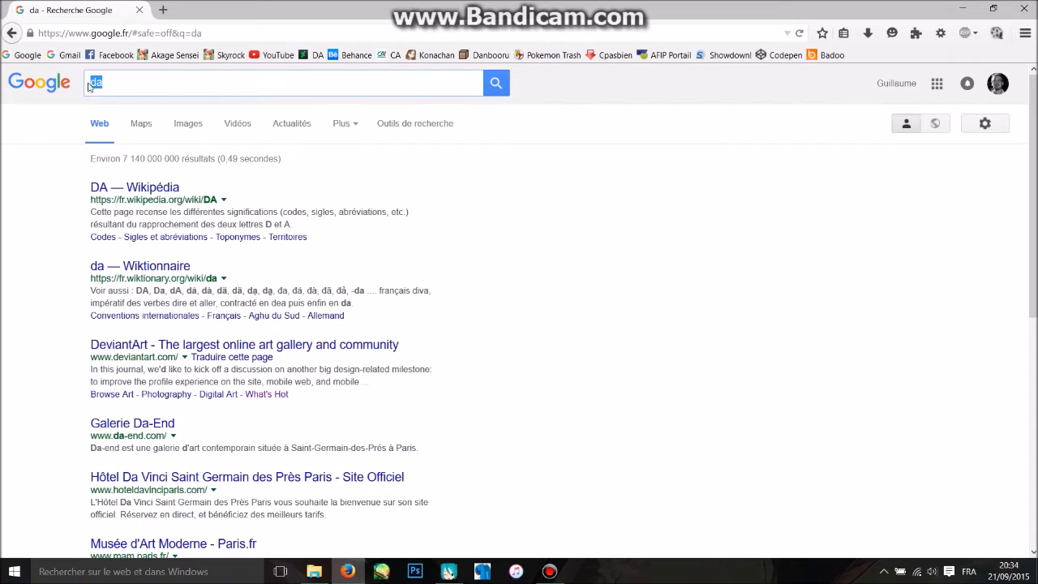
{"action": "type", "text": "deviant"}
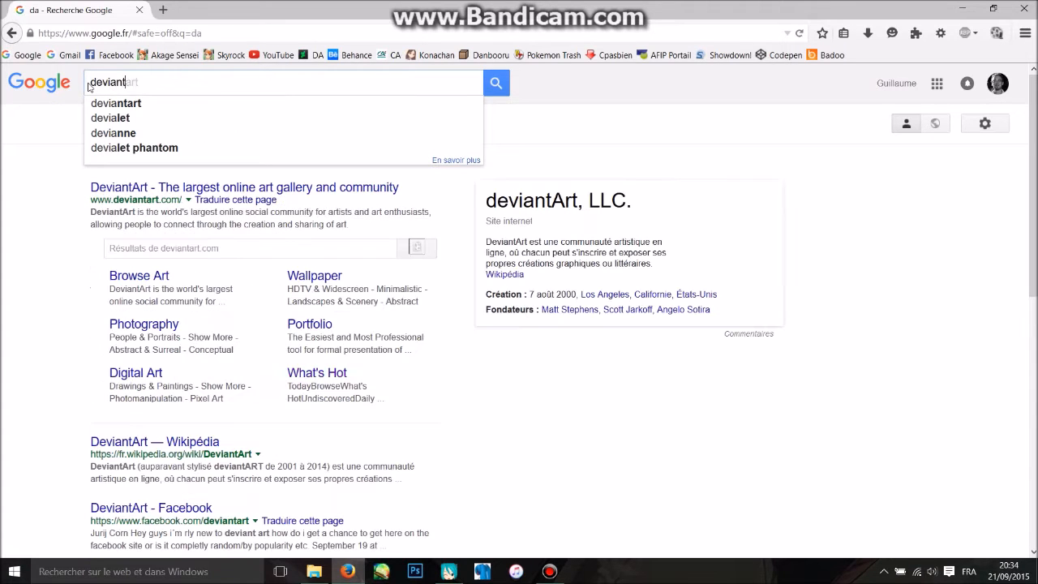
{"action": "type", "text": "art"}
{"action": "key", "text": "Return"}
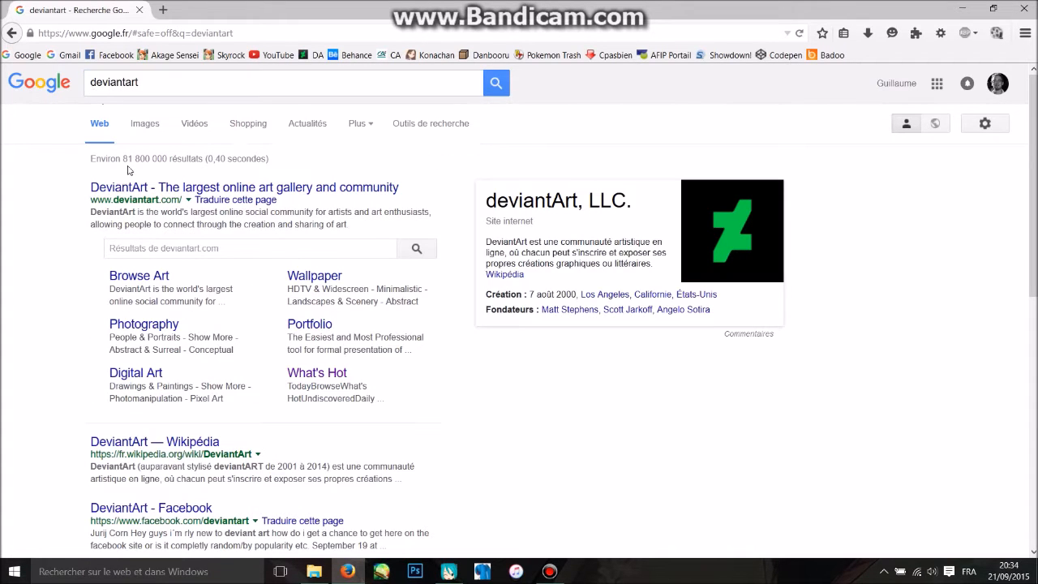
{"action": "left_click", "coordinate": [134, 186]}
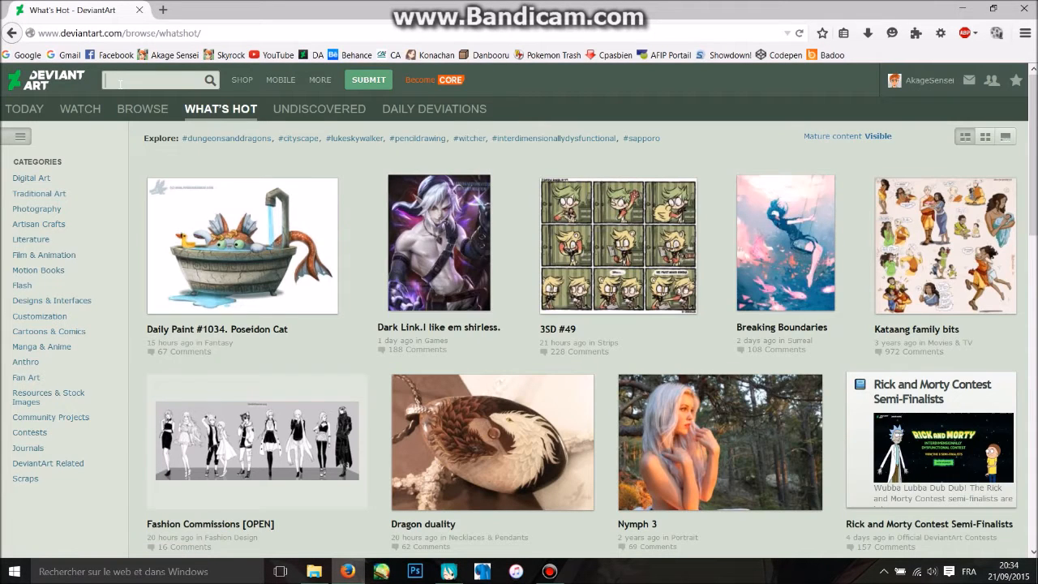
Search DeviantArt for "mmd motion" and open the MMD Motion Data Index A-G page.
{"action": "type", "text": "mmd mot"}
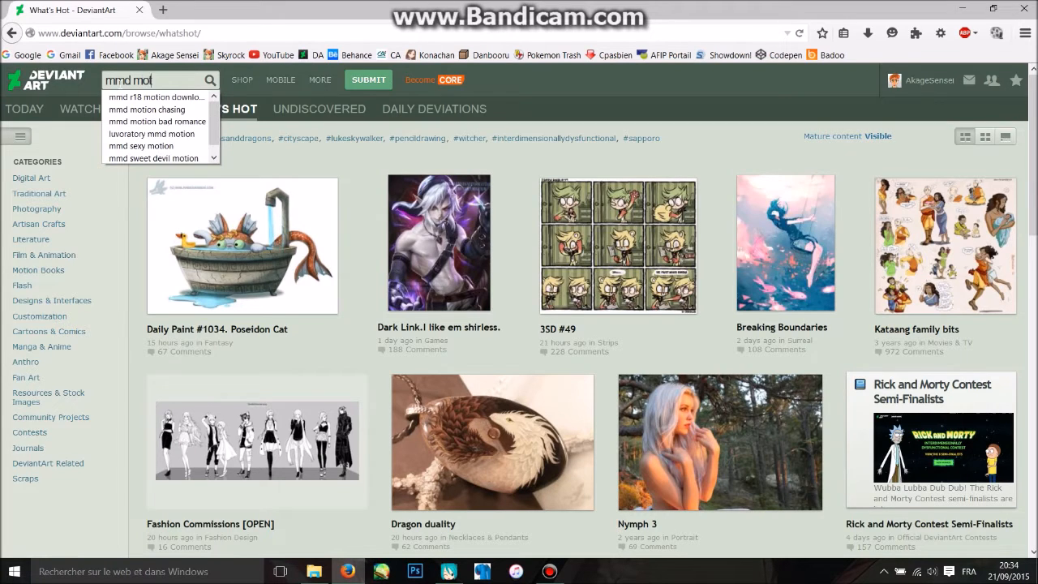
{"action": "type", "text": "ion"}
{"action": "key", "text": "Return"}
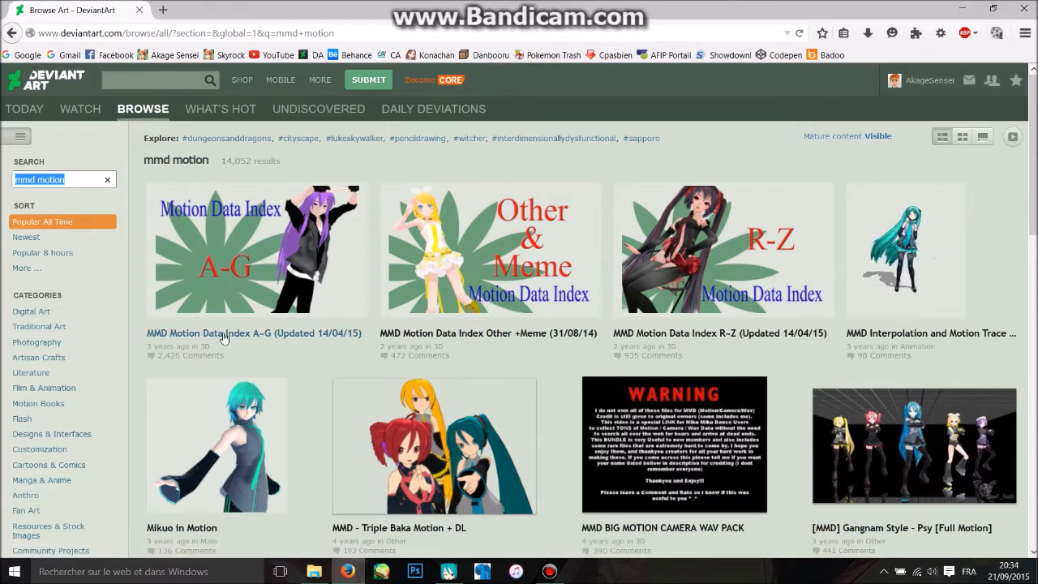
{"action": "left_click", "coordinate": [273, 326]}
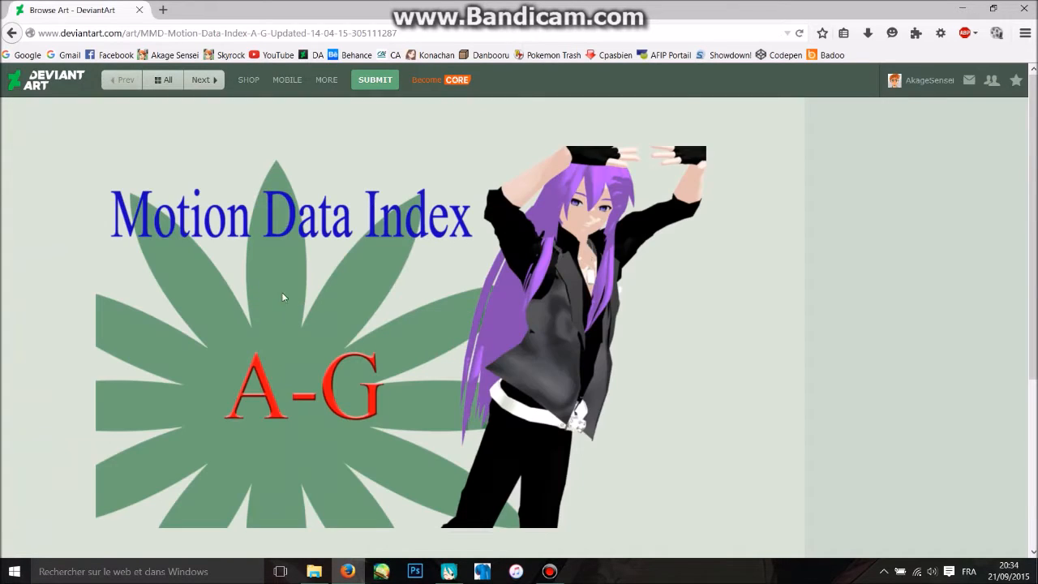
Look through the description and motion download list on the Motion Data Index A-G page.
{"action": "scroll", "coordinate": [686, 276], "scroll_direction": "down", "scroll_amount": 7}
{"action": "scroll", "coordinate": [210, 302], "scroll_direction": "down", "scroll_amount": 10}
{"action": "scroll", "coordinate": [149, 299], "scroll_direction": "up", "scroll_amount": 8}
{"action": "scroll", "coordinate": [149, 299], "scroll_direction": "down", "scroll_amount": 12}
{"action": "scroll", "coordinate": [149, 305], "scroll_direction": "up", "scroll_amount": 15}
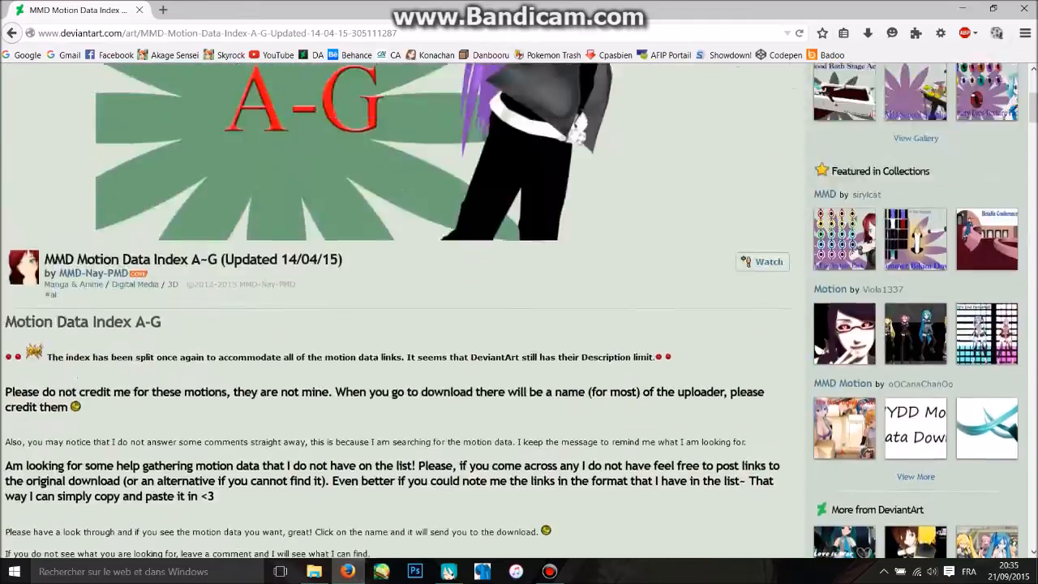
{"action": "scroll", "coordinate": [46, 186], "scroll_direction": "up", "scroll_amount": 3}
Open YouTube, search for "mmd motion luvoratory" and examine the results for videos offering motion downloads.
{"action": "left_click", "coordinate": [274, 55]}
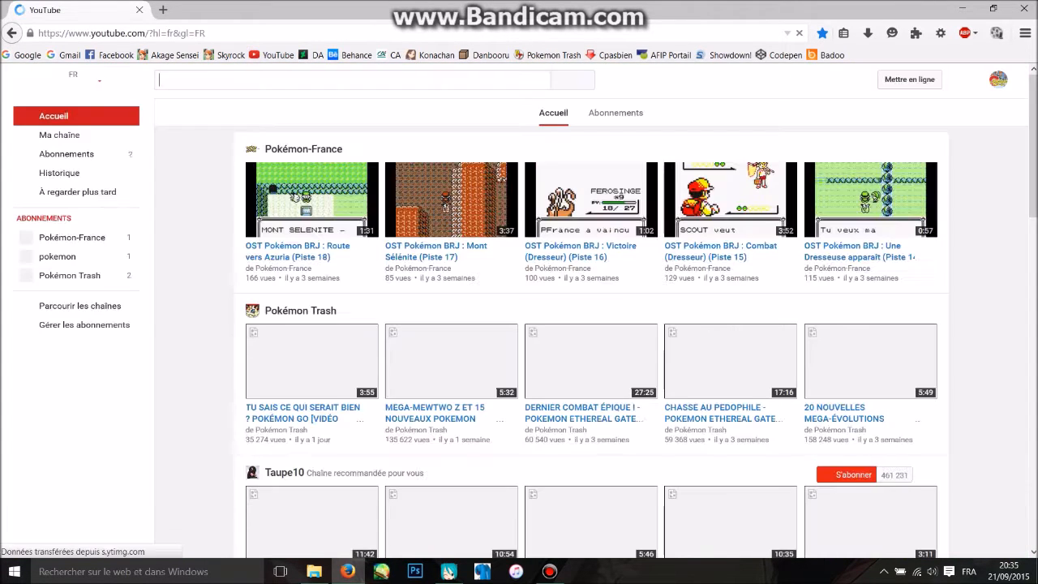
{"action": "type", "text": "mmd moti"}
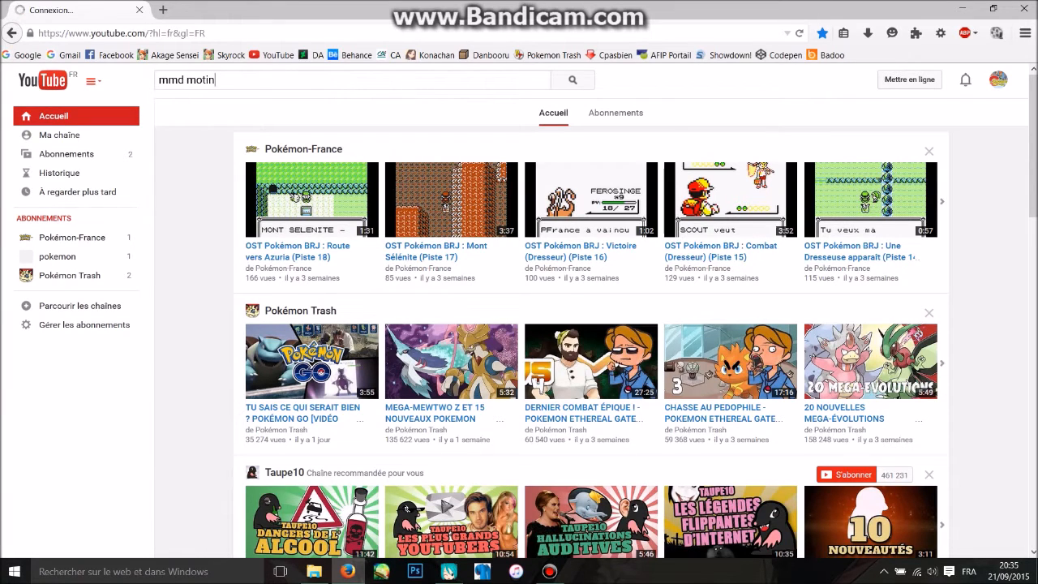
{"action": "type", "text": "on "}
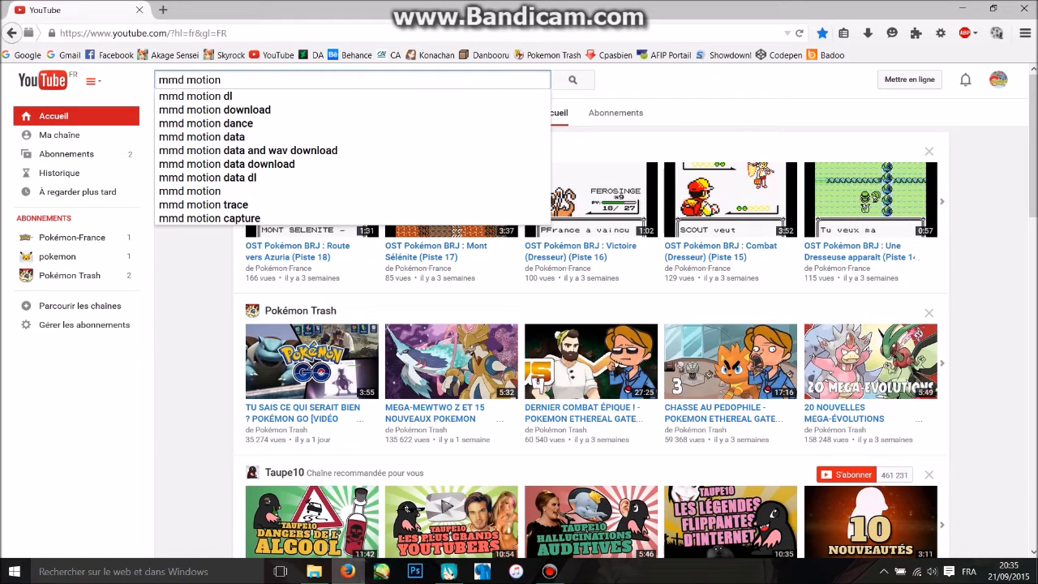
{"action": "type", "text": "luvo"}
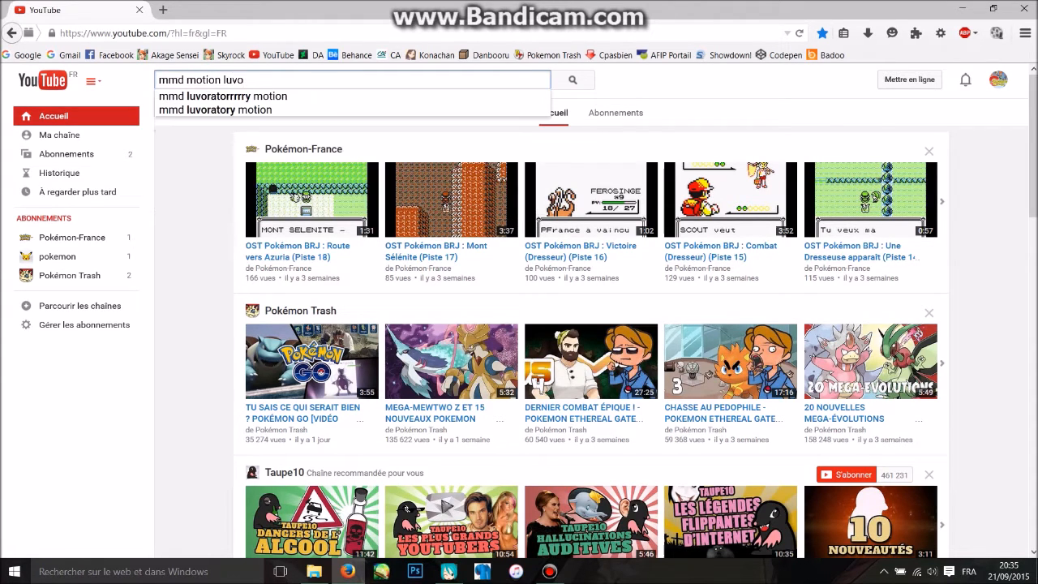
{"action": "type", "text": "ratory"}
{"action": "key", "text": "Return"}
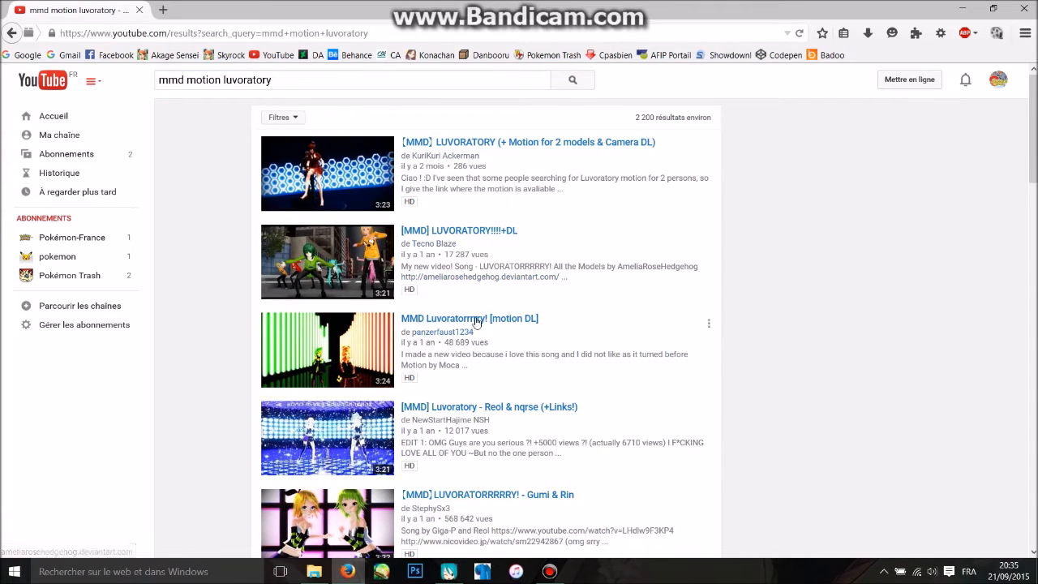
{"action": "left_click", "coordinate": [442, 335]}
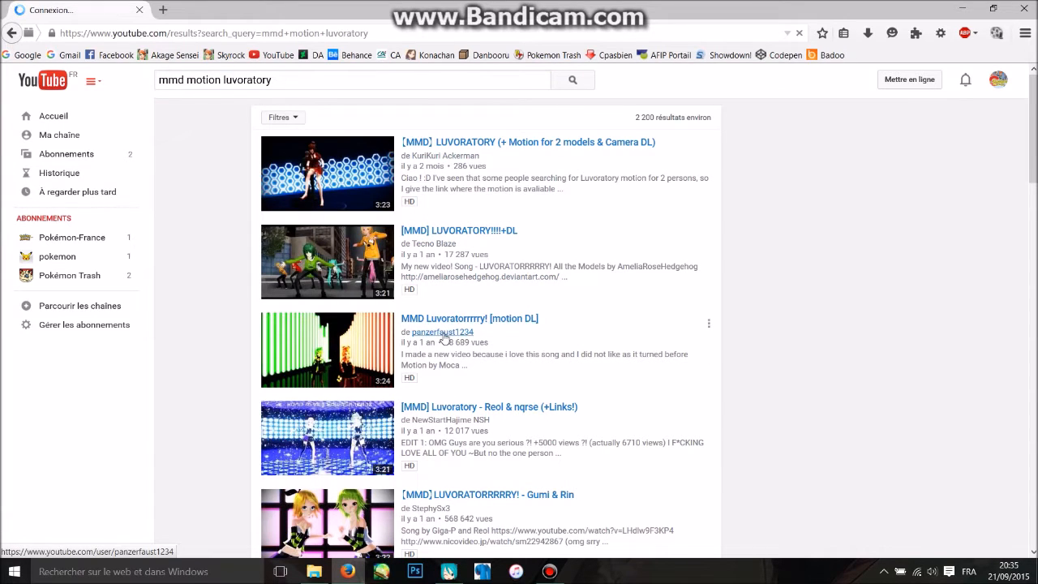
{"action": "mouse_move", "coordinate": [445, 338]}
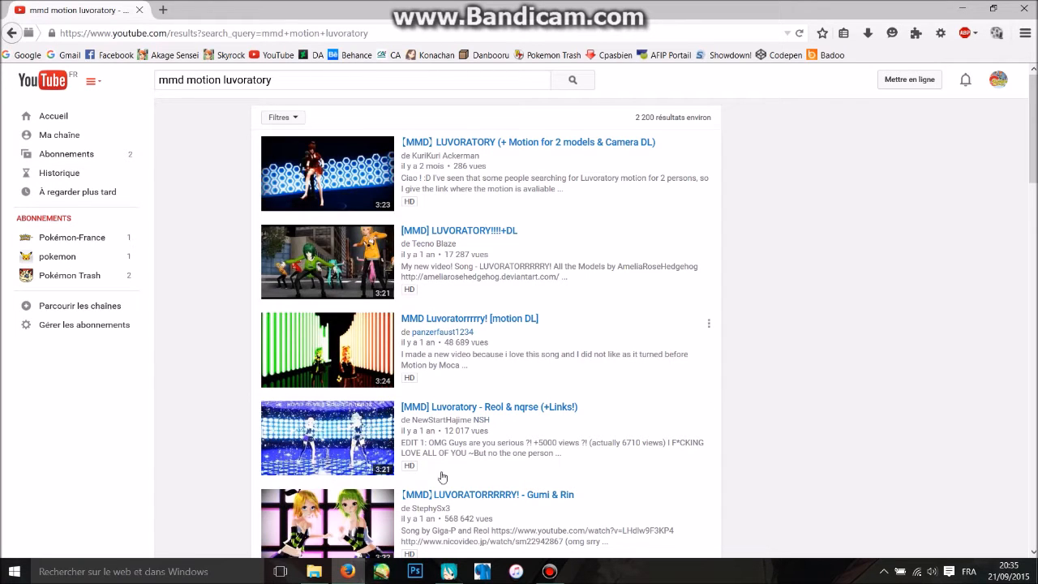
Return to MikuMikuDance and make the first MIKU Append entry, the Gumi model, the active model.
{"action": "left_click", "coordinate": [448, 571]}
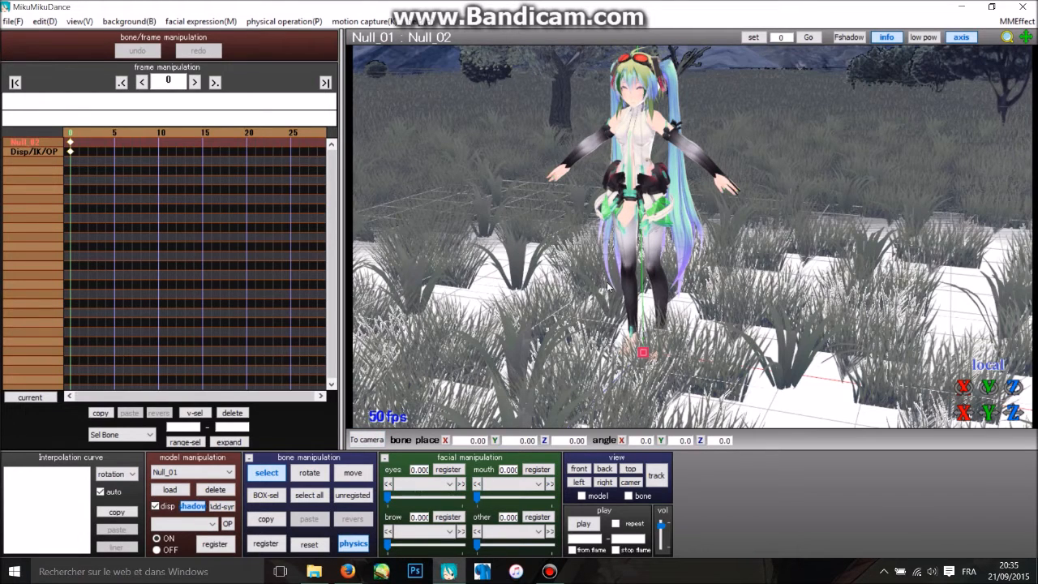
{"action": "left_click", "coordinate": [172, 472]}
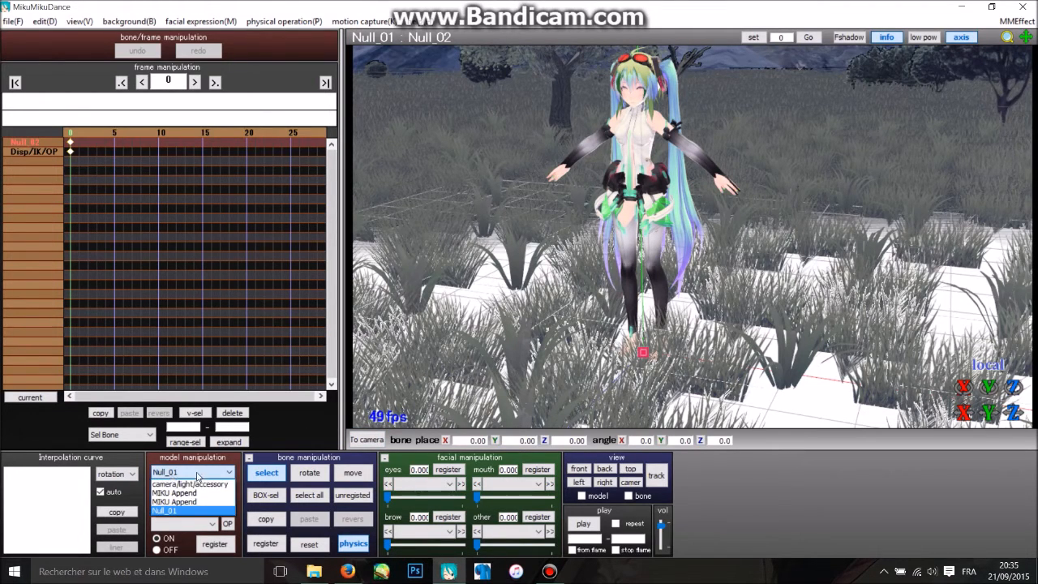
{"action": "left_click", "coordinate": [178, 493]}
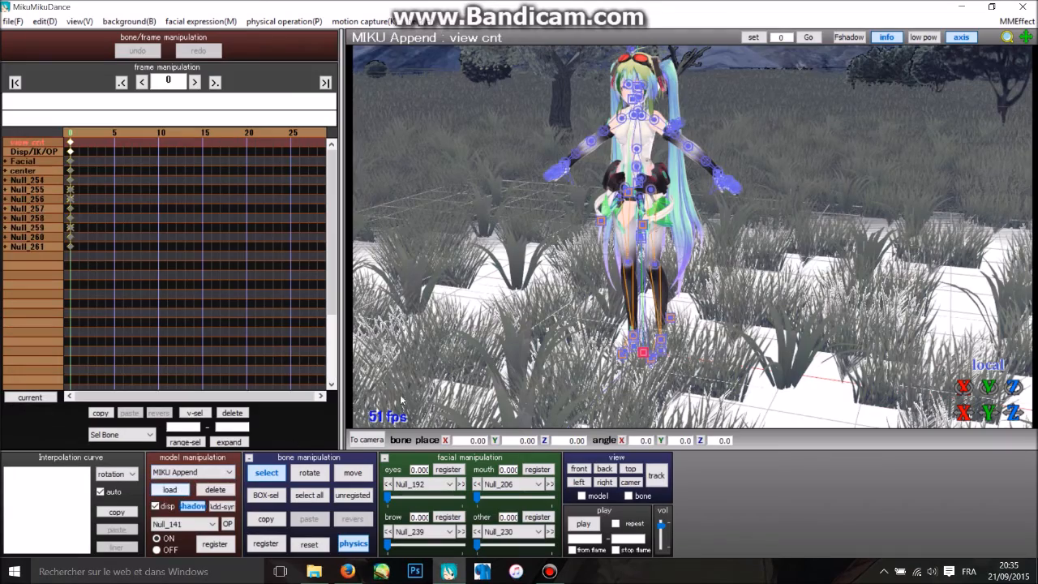
Try moving Gumi's view cnt bone to X 3.20 and her Null_00 bone to X 7.00, undoing each move.
{"action": "right_click_drag", "start_coordinate": [620, 290], "coordinate": [651, 294]}
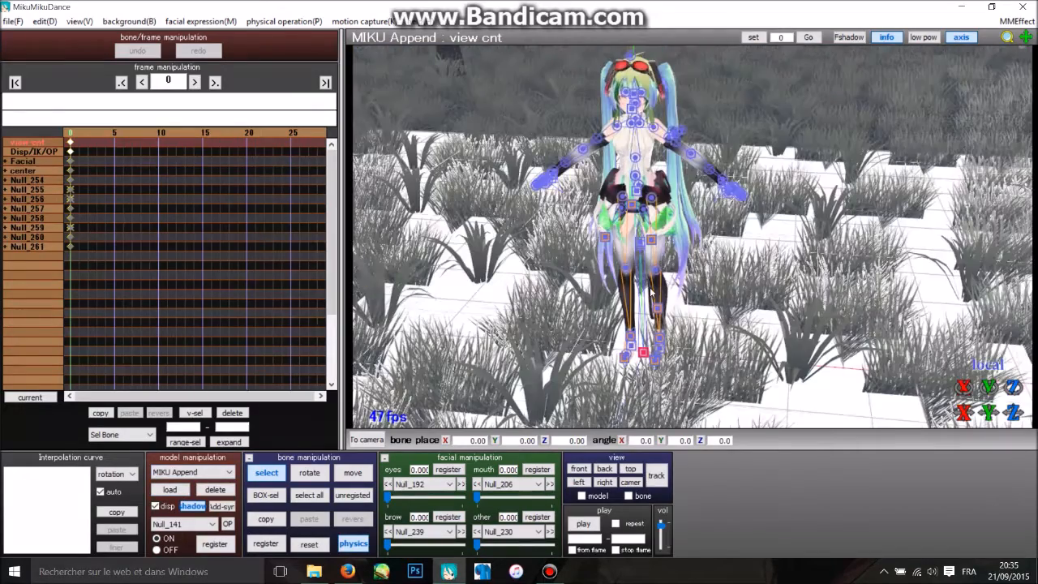
{"action": "left_click_drag", "start_coordinate": [963, 411], "coordinate": [964, 411]}
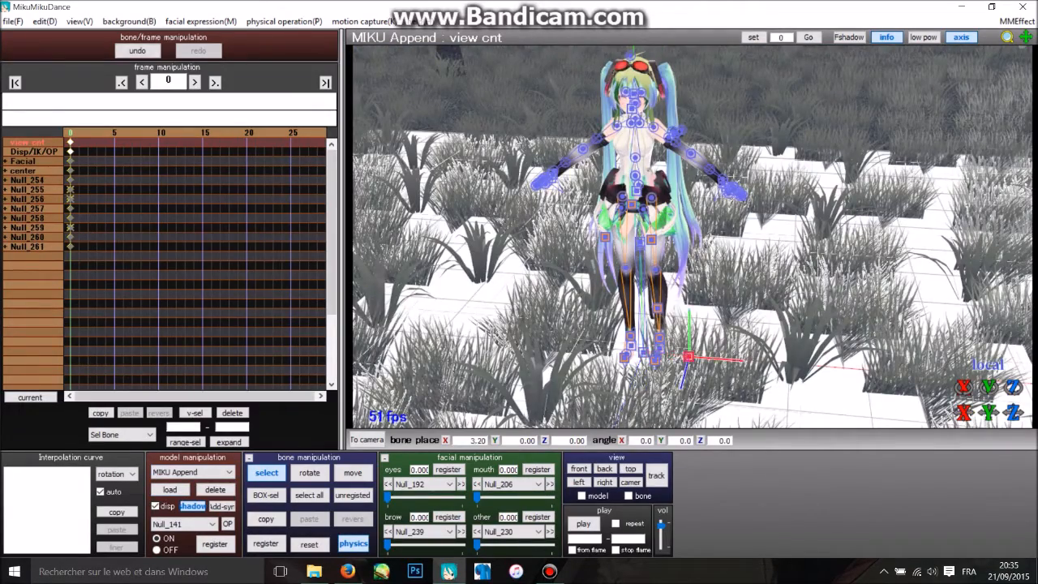
{"action": "key", "text": "ctrl+z"}
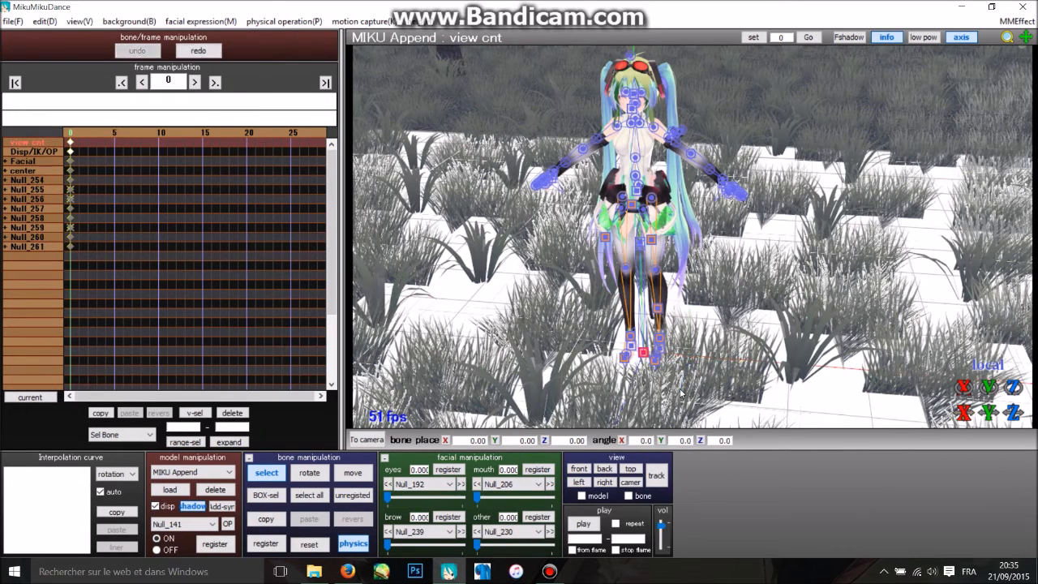
{"action": "left_click", "coordinate": [644, 355]}
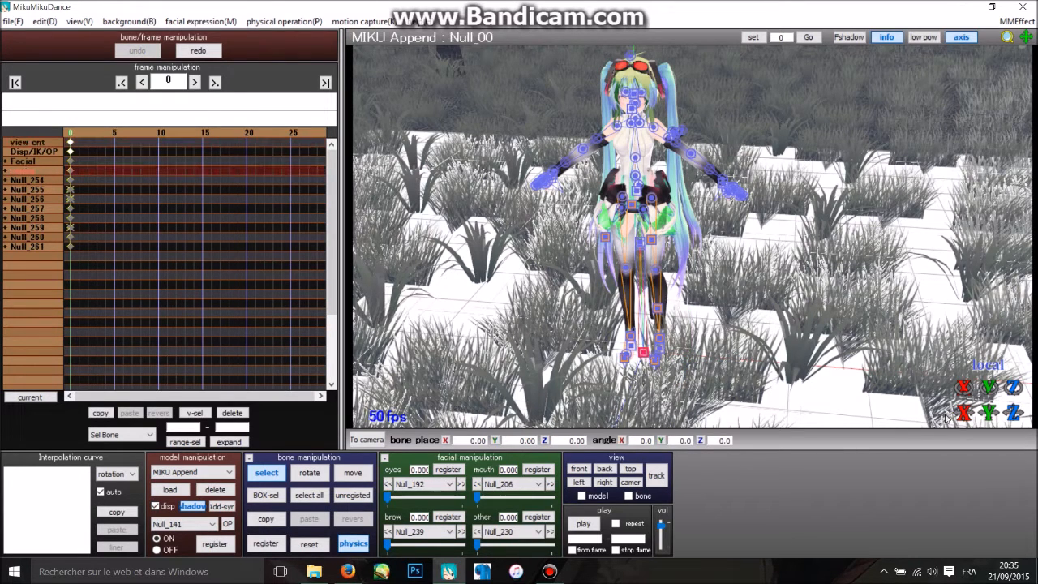
{"action": "mouse_move", "coordinate": [964, 413]}
{"action": "left_mouse_down"}
{"action": "mouse_move", "coordinate": [976, 413]}
{"action": "mouse_move", "coordinate": [965, 415]}
{"action": "left_mouse_up"}
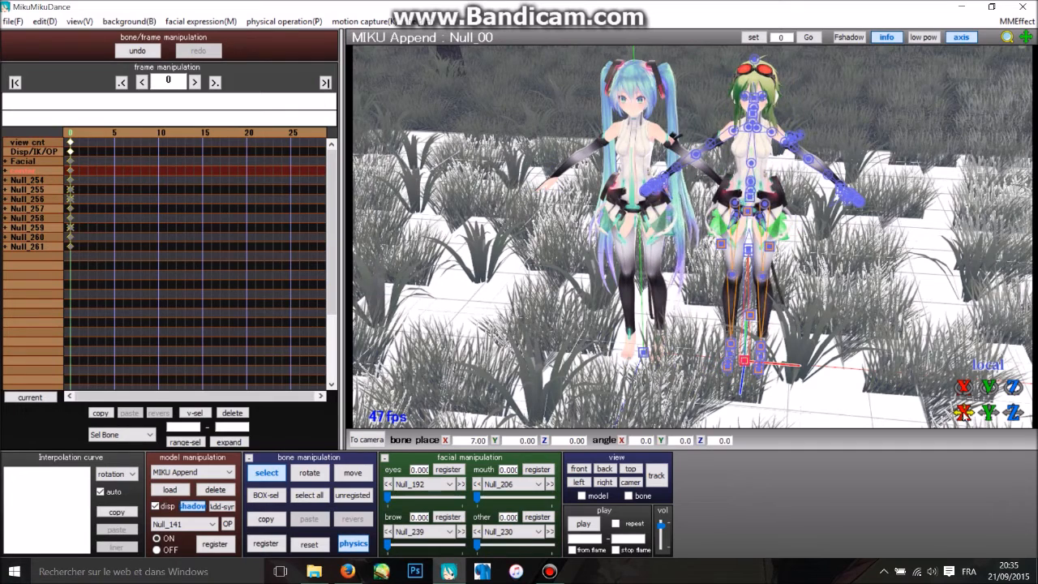
{"action": "key", "text": "ctrl+z"}
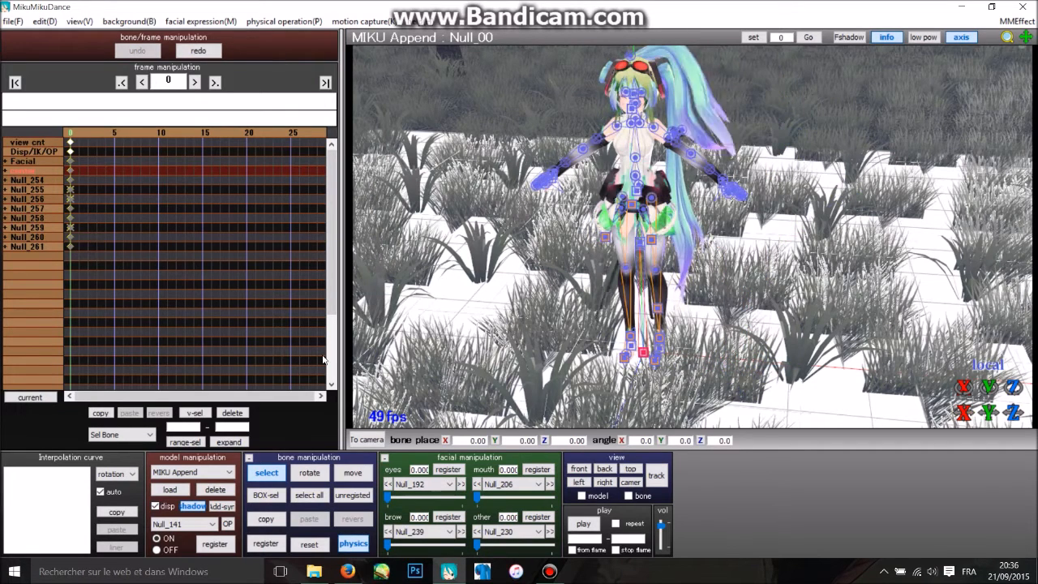
Load the motion data luvgumi.vmd from the [MMD motion] Luvoratory folder onto the Gumi model.
{"action": "left_click", "coordinate": [13, 22]}
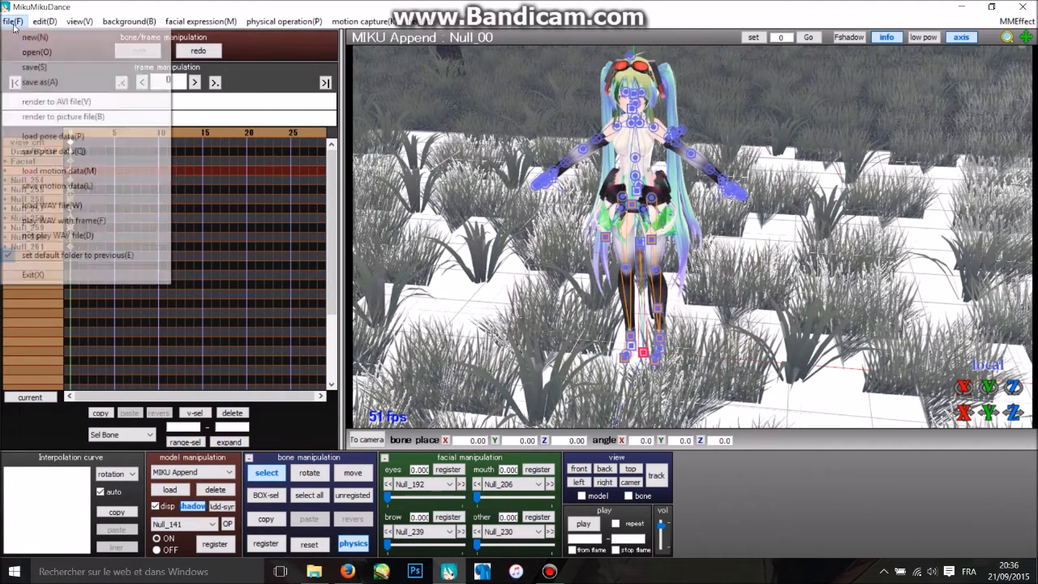
{"action": "left_click", "coordinate": [87, 174]}
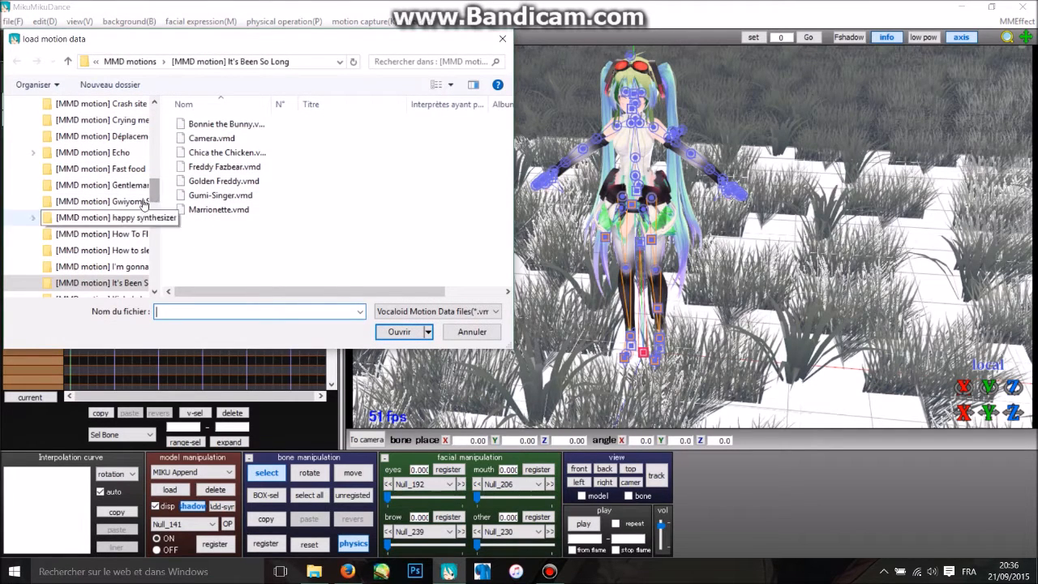
{"action": "mouse_move", "coordinate": [154, 199]}
{"action": "left_mouse_down"}
{"action": "mouse_move", "coordinate": [154, 184]}
{"action": "mouse_move", "coordinate": [156, 209]}
{"action": "left_mouse_up"}
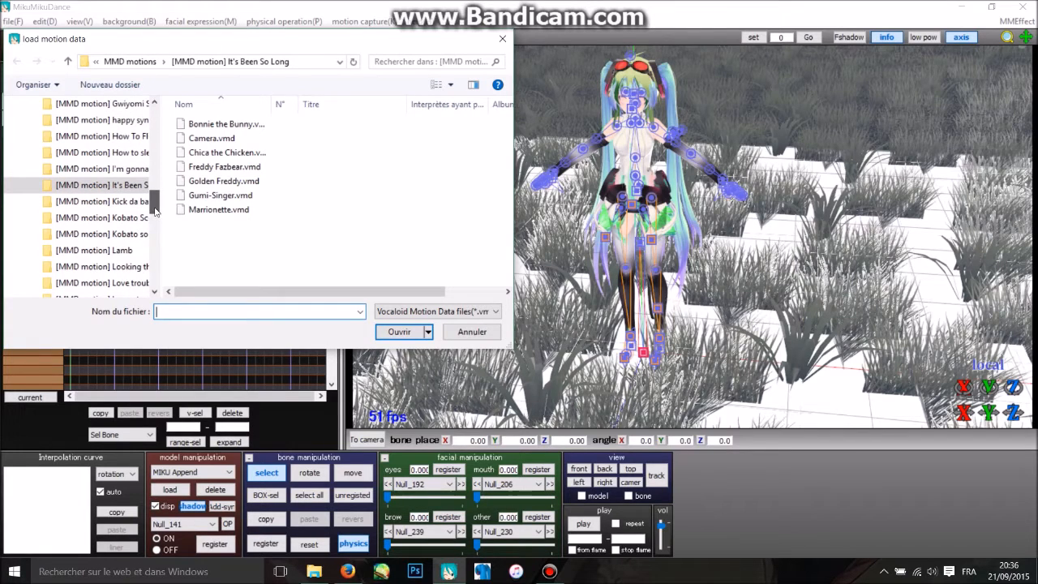
{"action": "scroll", "coordinate": [127, 263], "scroll_direction": "down", "scroll_amount": 1}
{"action": "left_click", "coordinate": [126, 268]}
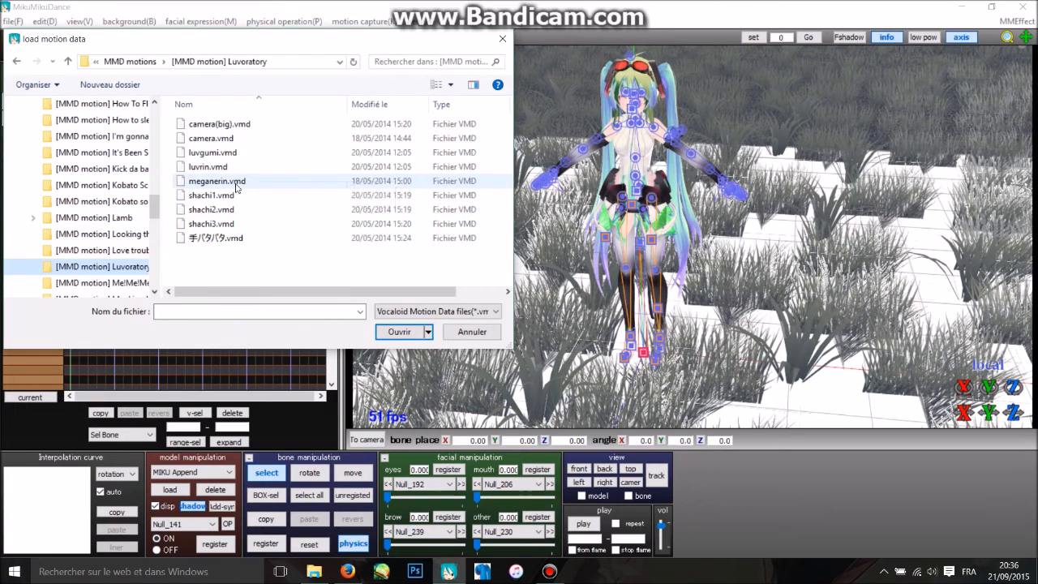
{"action": "left_click", "coordinate": [212, 152]}
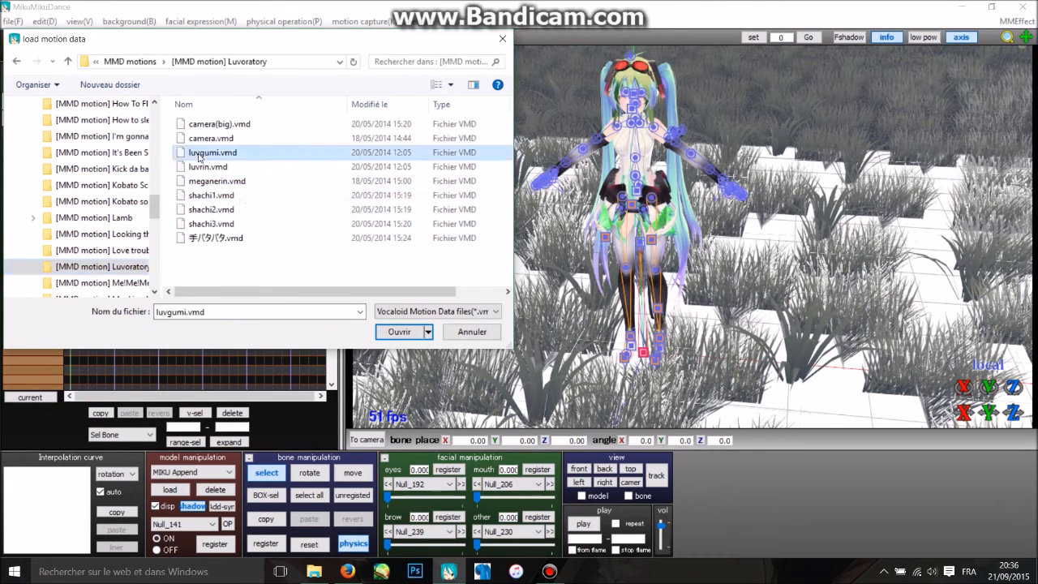
{"action": "left_click", "coordinate": [399, 331]}
{"action": "left_click", "coordinate": [523, 337]}
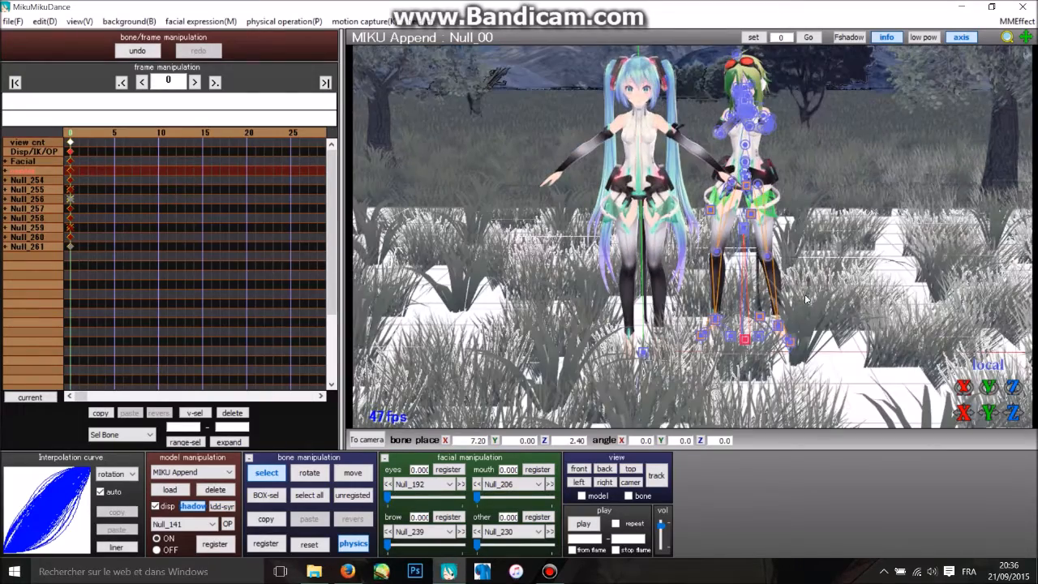
Make the second MIKU Append entry, the Miku model, active and load the motion data luvrin.vmd onto her.
{"action": "left_click", "coordinate": [168, 475]}
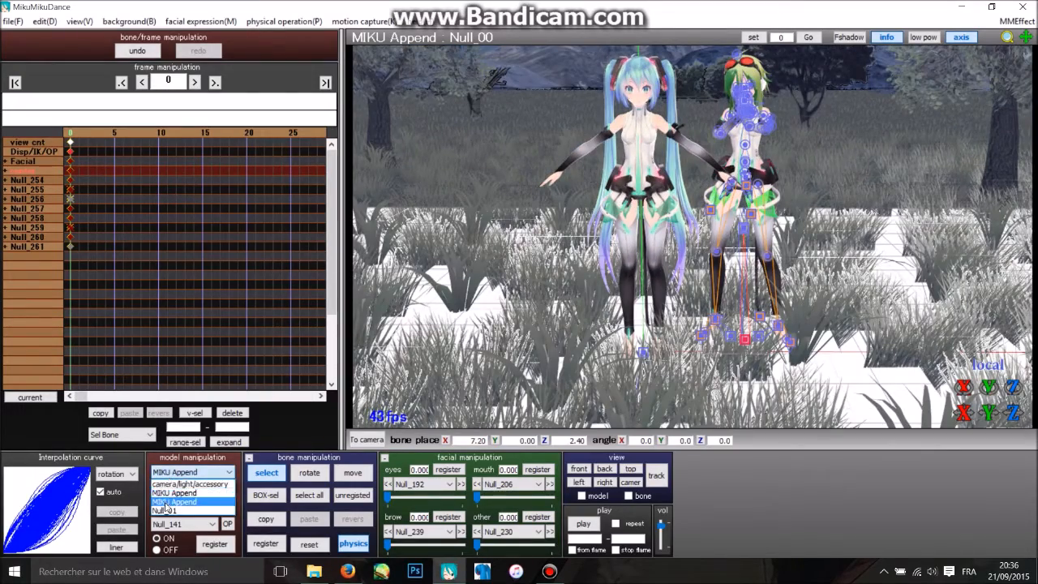
{"action": "left_click", "coordinate": [165, 503]}
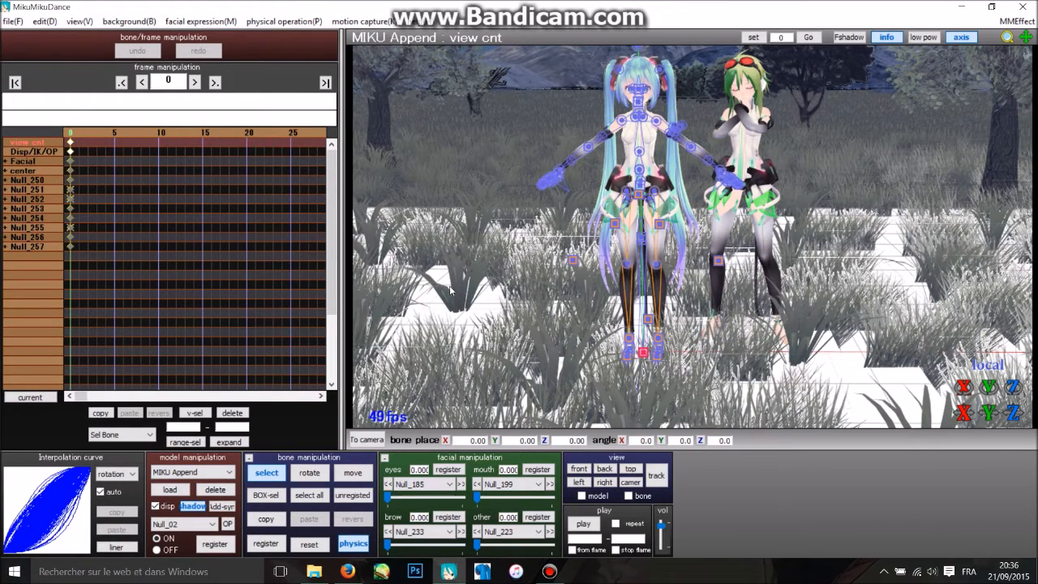
{"action": "left_click", "coordinate": [10, 22]}
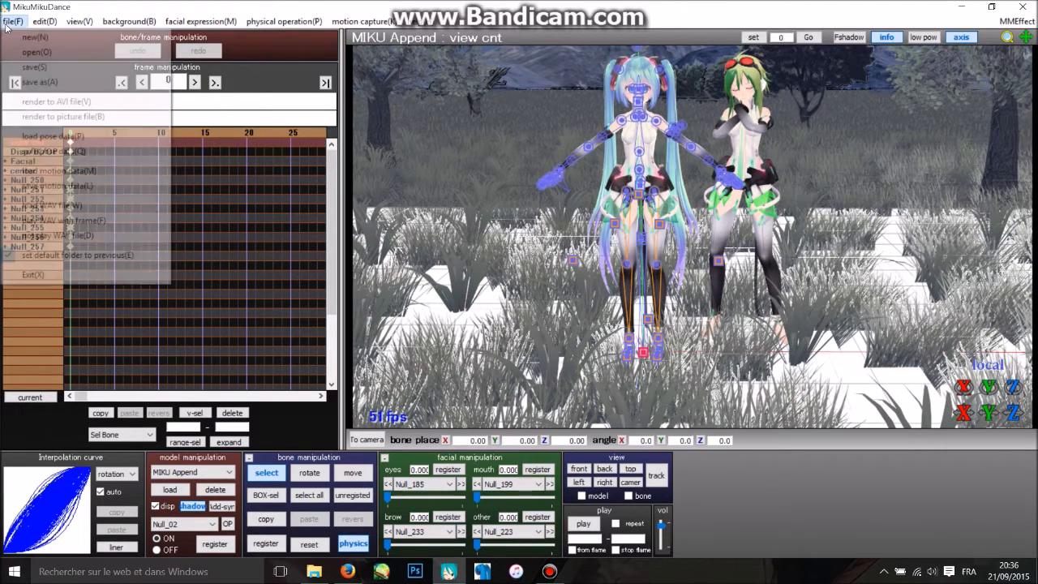
{"action": "left_click", "coordinate": [41, 172]}
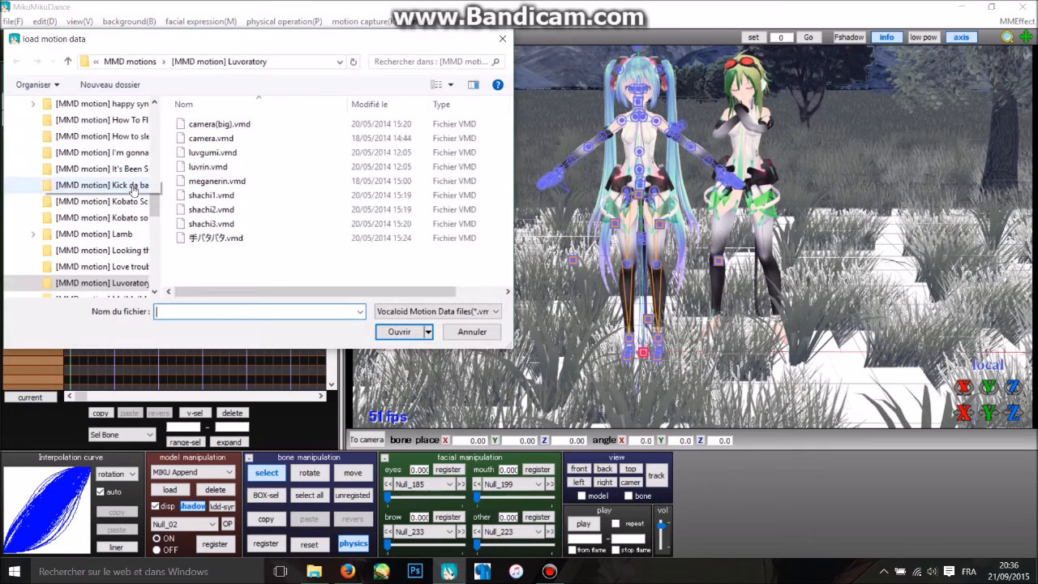
{"action": "left_click", "coordinate": [207, 168]}
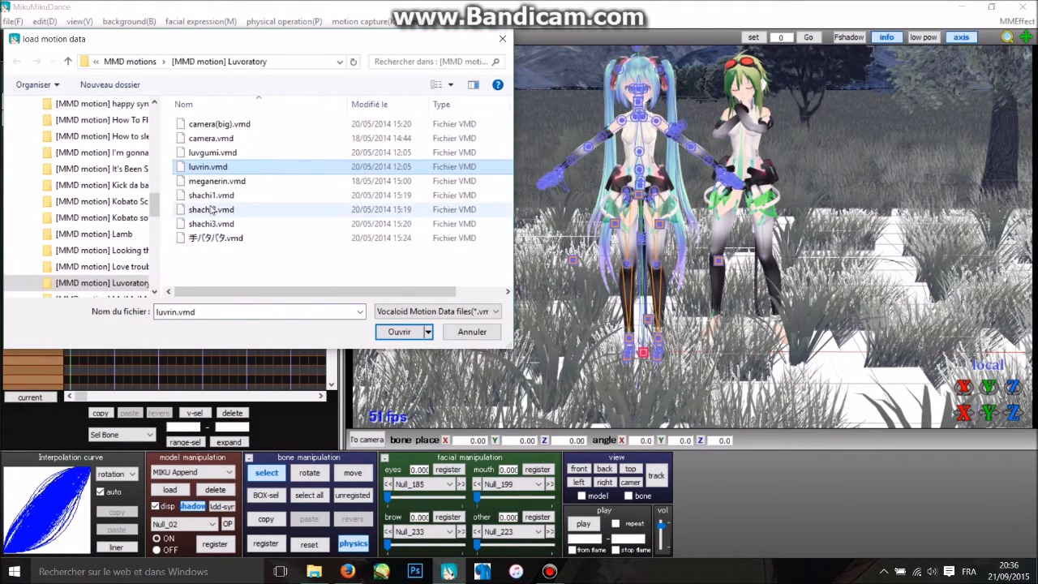
{"action": "double_click", "coordinate": [205, 169]}
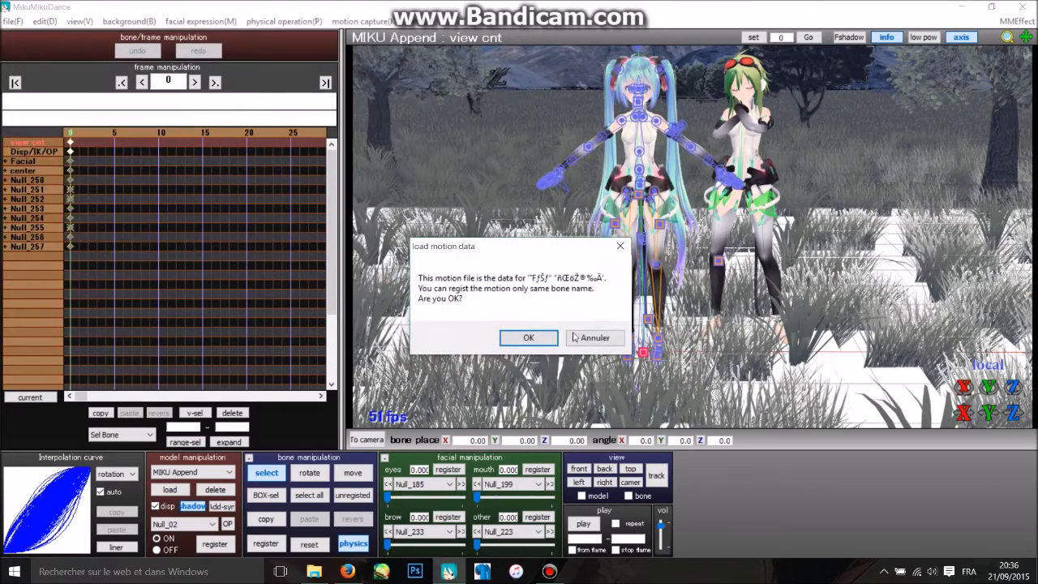
{"action": "left_click", "coordinate": [529, 338]}
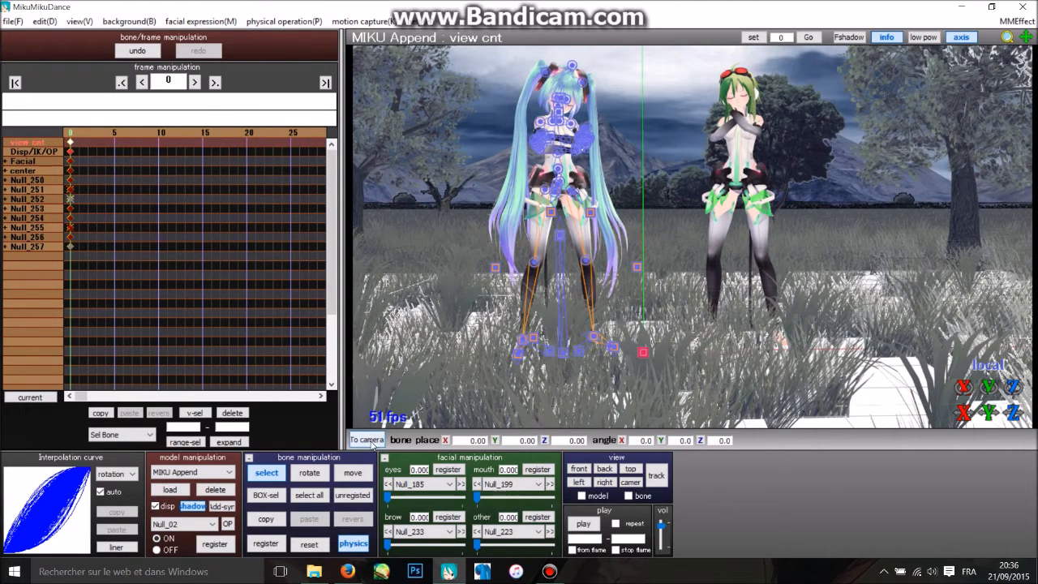
Try to load the camera motion camera.vmd while the Miku model is still the active one.
{"action": "left_click", "coordinate": [12, 21]}
{"action": "left_click", "coordinate": [42, 172]}
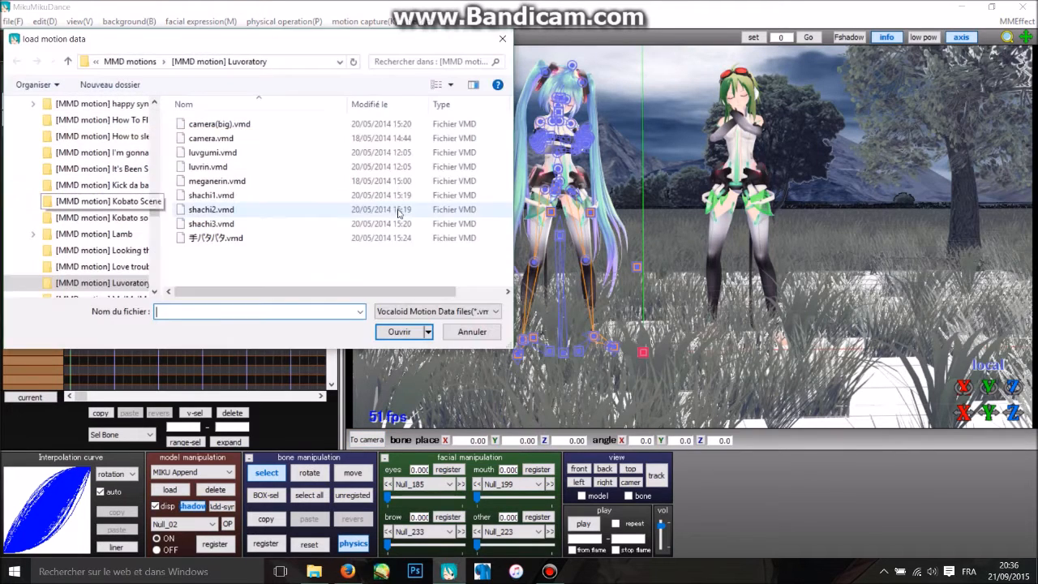
{"action": "double_click", "coordinate": [213, 139]}
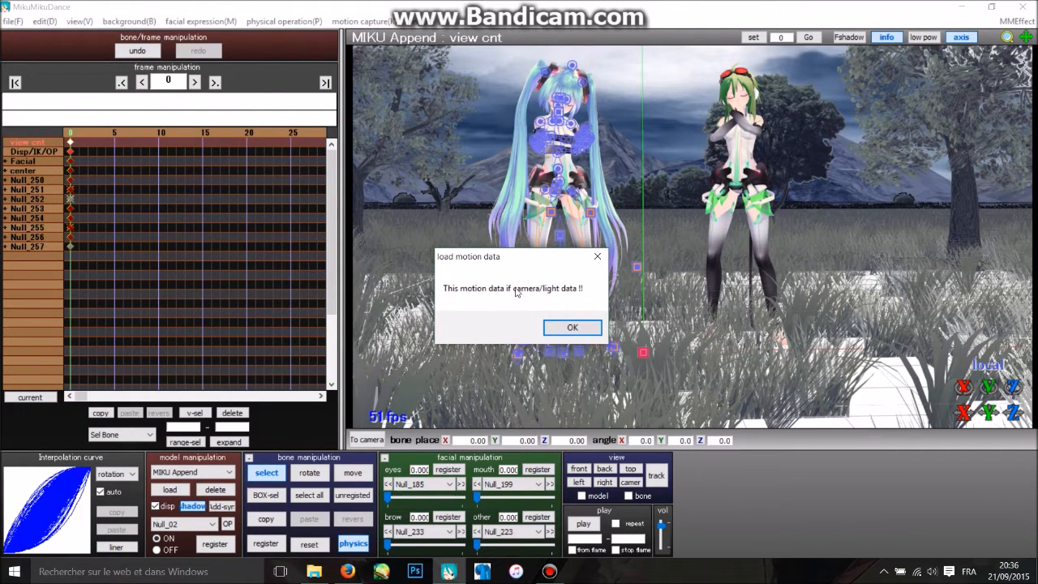
{"action": "left_click", "coordinate": [571, 327]}
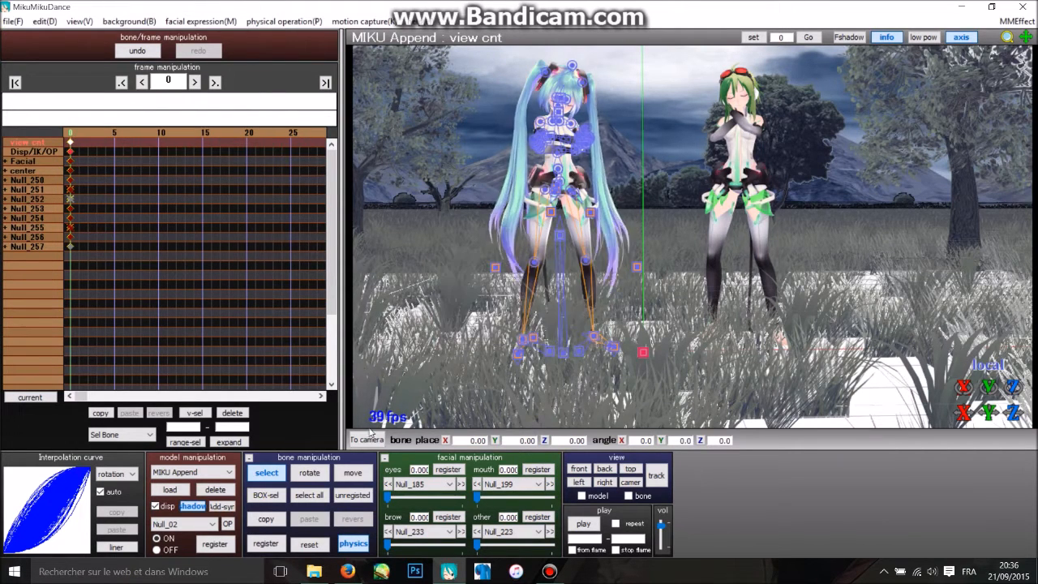
Switch to camera mode and load camera.vmd from the [MMD motion] Luvoratory folder.
{"action": "left_click", "coordinate": [366, 440]}
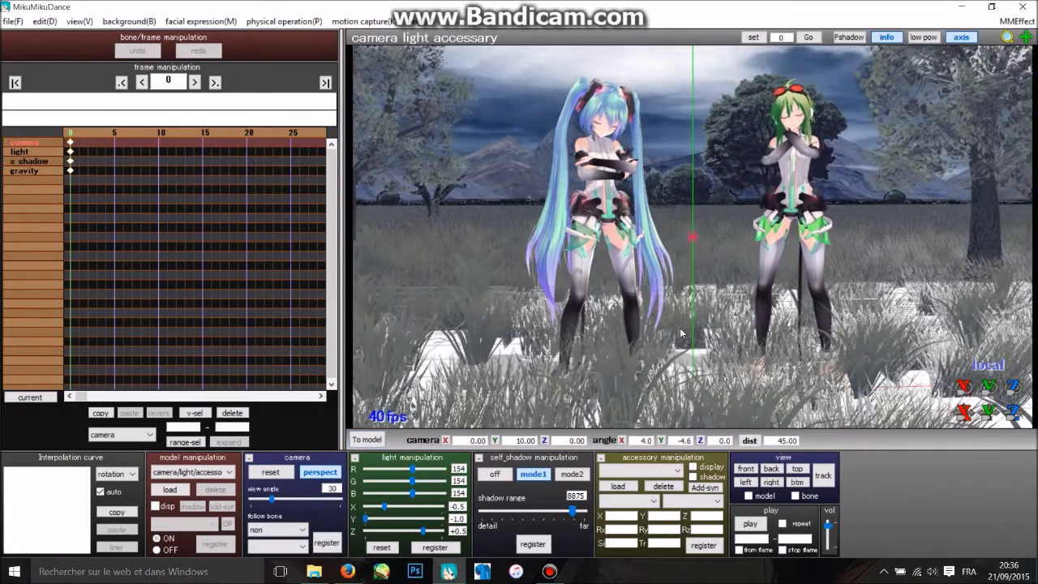
{"action": "left_click", "coordinate": [6, 23]}
{"action": "left_click", "coordinate": [49, 171]}
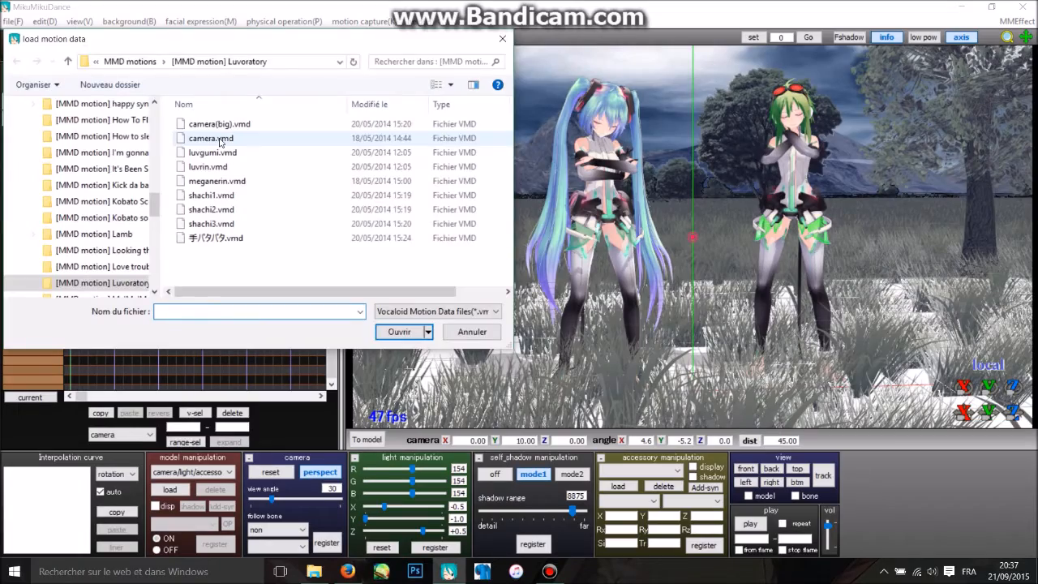
{"action": "double_click", "coordinate": [212, 138]}
Reframe both characters and play the dance with the loaded camera motion, stopping after several seconds.
{"action": "right_click_drag", "start_coordinate": [574, 264], "coordinate": [520, 195]}
{"action": "scroll", "coordinate": [648, 255], "scroll_direction": "down", "scroll_amount": 5}
{"action": "scroll", "coordinate": [661, 240], "scroll_direction": "down", "scroll_amount": 10}
{"action": "scroll", "coordinate": [617, 232], "scroll_direction": "down", "scroll_amount": 12}
{"action": "scroll", "coordinate": [516, 196], "scroll_direction": "up", "scroll_amount": 2}
{"action": "middle_click_drag", "start_coordinate": [646, 162], "coordinate": [578, 307]}
{"action": "right_click_drag", "start_coordinate": [578, 309], "coordinate": [639, 297]}
{"action": "scroll", "coordinate": [625, 290], "scroll_direction": "up", "scroll_amount": 12}
{"action": "middle_click_drag", "start_coordinate": [638, 297], "coordinate": [646, 213]}
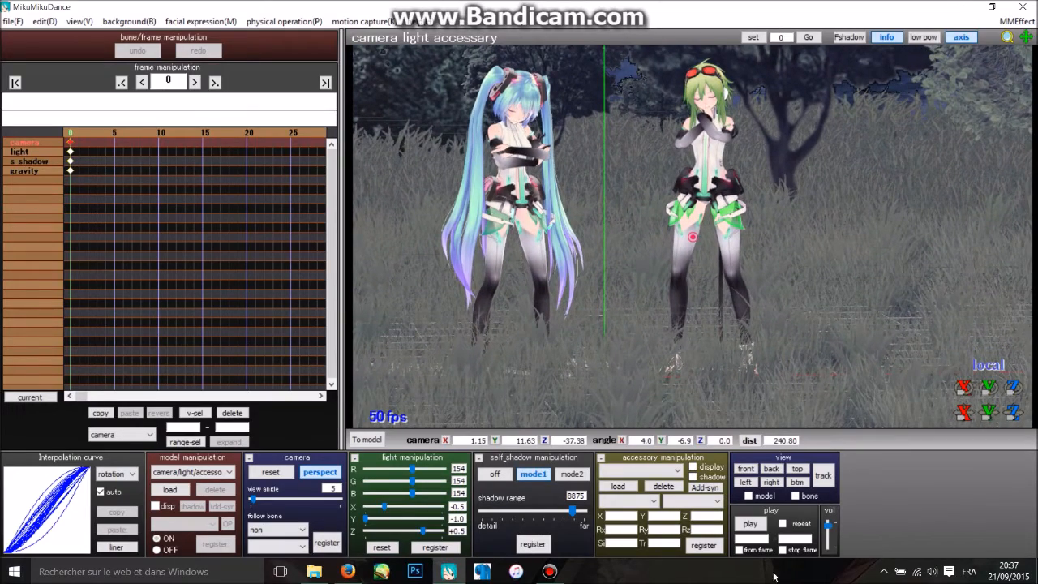
{"action": "left_click", "coordinate": [749, 524]}
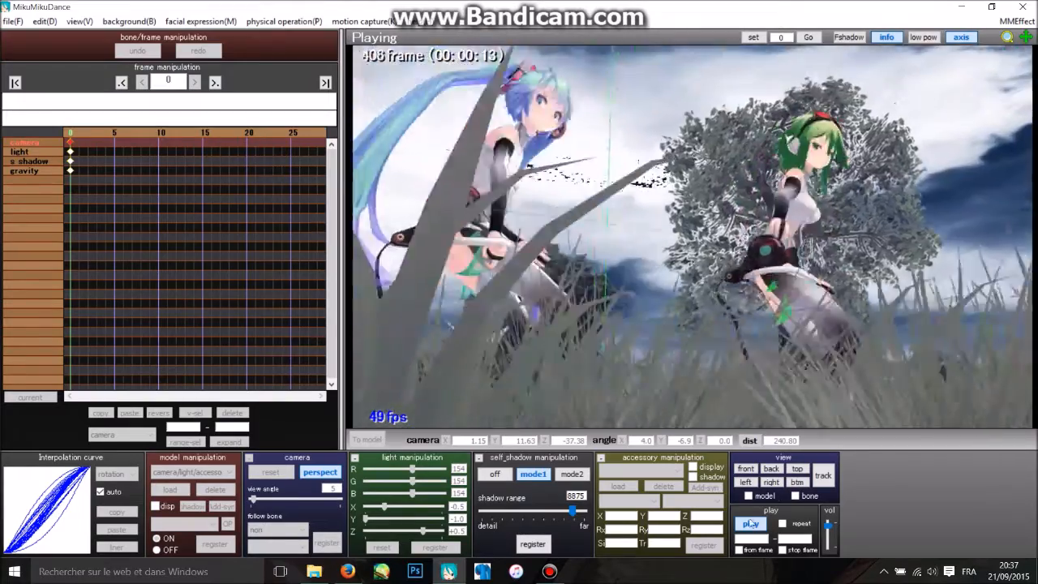
{"action": "left_click", "coordinate": [751, 524]}
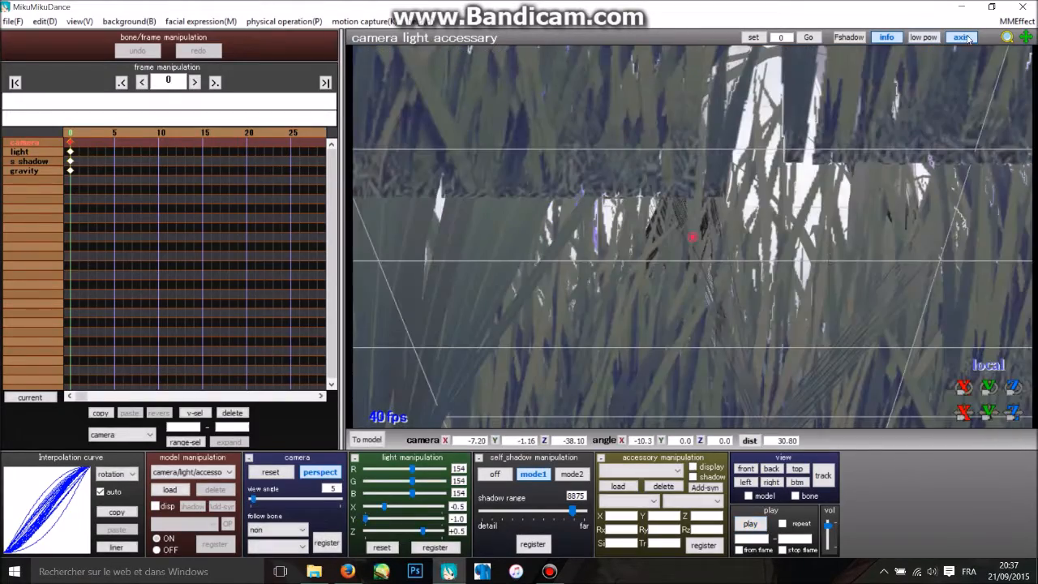
Hide the coordinate axes and replay the dance with the camera motion twice.
{"action": "left_click", "coordinate": [959, 39]}
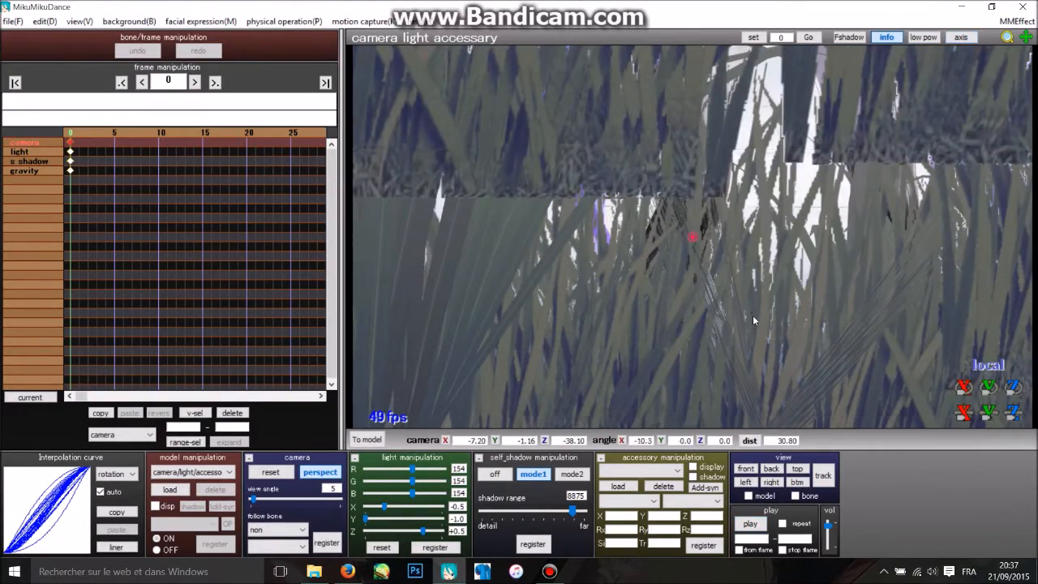
{"action": "right_click_drag", "start_coordinate": [753, 317], "coordinate": [750, 437]}
{"action": "left_click", "coordinate": [748, 525]}
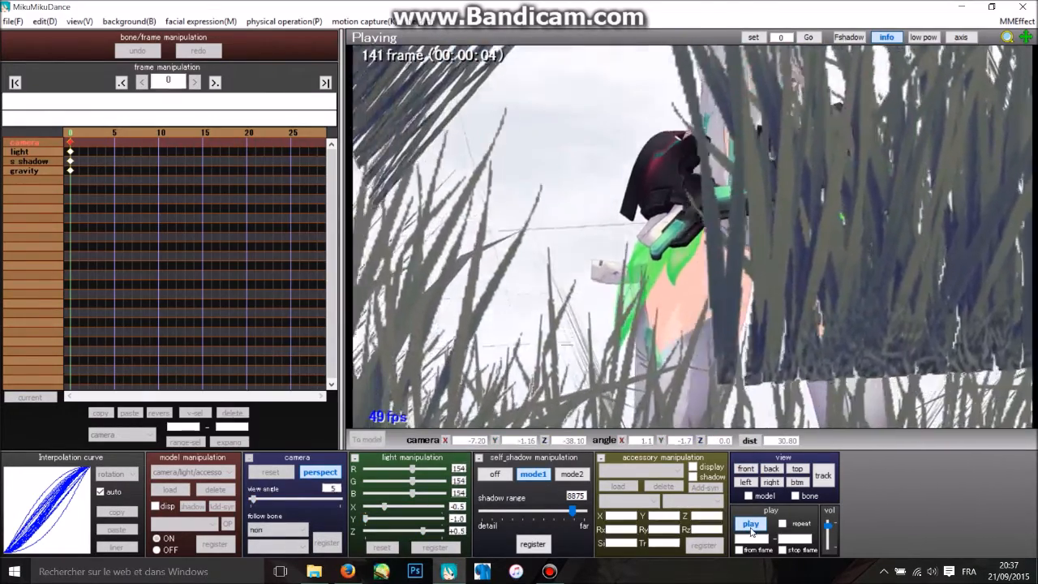
{"action": "left_click", "coordinate": [751, 524]}
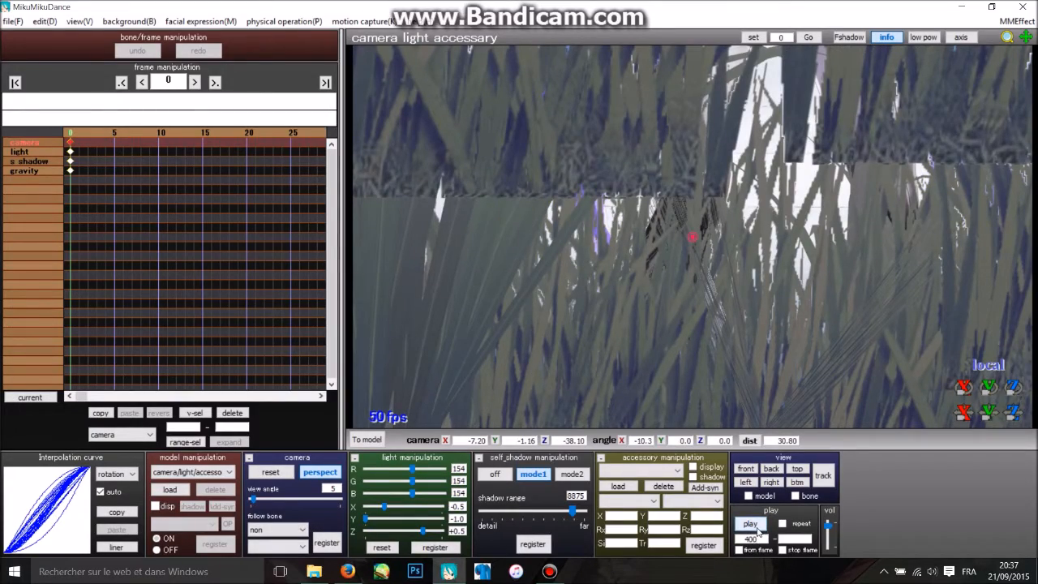
{"action": "left_click", "coordinate": [751, 524]}
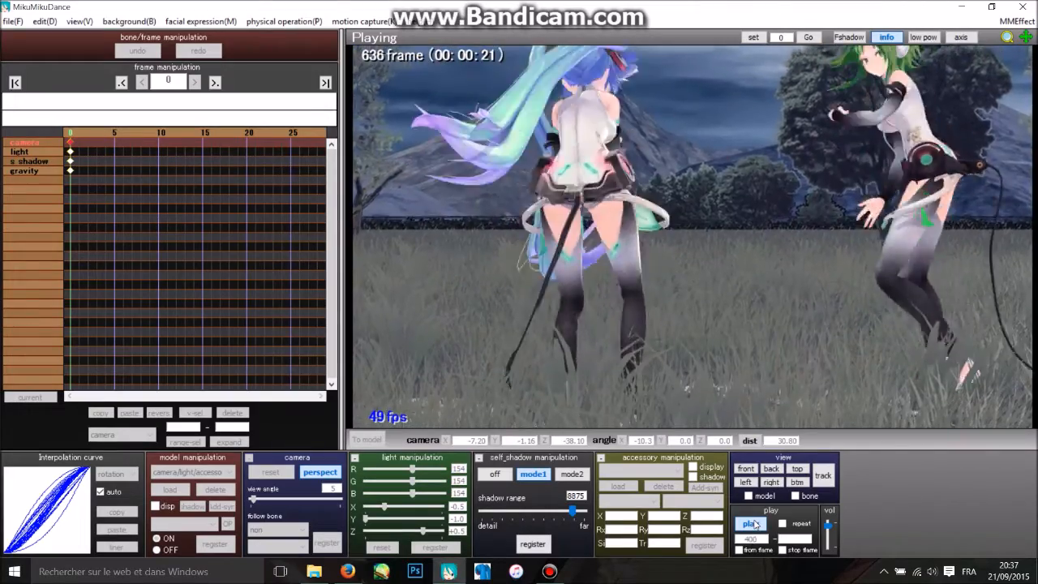
{"action": "left_click", "coordinate": [751, 524]}
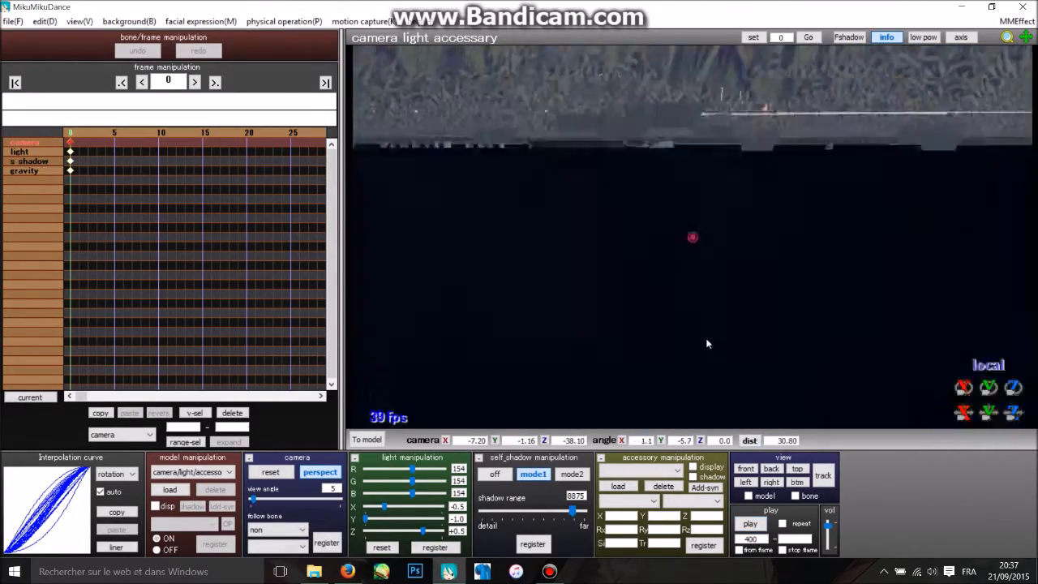
Return to model mode and frame Miku and Gumi side by side from the front.
{"action": "right_click_drag", "start_coordinate": [706, 344], "coordinate": [706, 305]}
{"action": "scroll", "coordinate": [705, 305], "scroll_direction": "down", "scroll_amount": 5}
{"action": "left_click", "coordinate": [370, 437]}
{"action": "middle_click_drag", "start_coordinate": [655, 234], "coordinate": [700, 384]}
{"action": "middle_click_drag", "start_coordinate": [681, 191], "coordinate": [652, 176]}
{"action": "scroll", "coordinate": [670, 287], "scroll_direction": "down", "scroll_amount": 4}
{"action": "scroll", "coordinate": [671, 288], "scroll_direction": "down", "scroll_amount": 2}
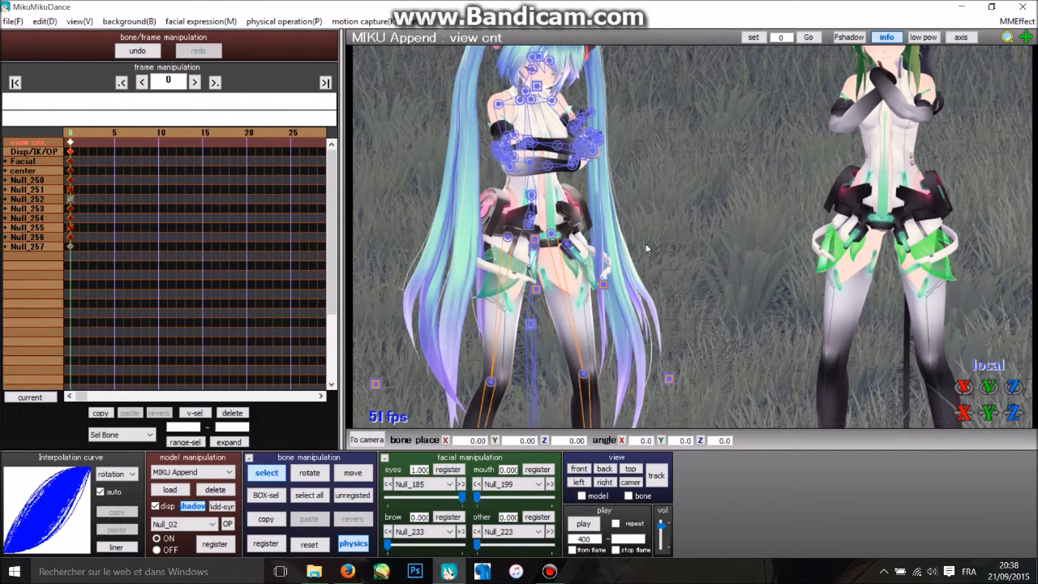
{"action": "middle_click_drag", "start_coordinate": [702, 214], "coordinate": [634, 279]}
{"action": "right_click_drag", "start_coordinate": [631, 231], "coordinate": [712, 242]}
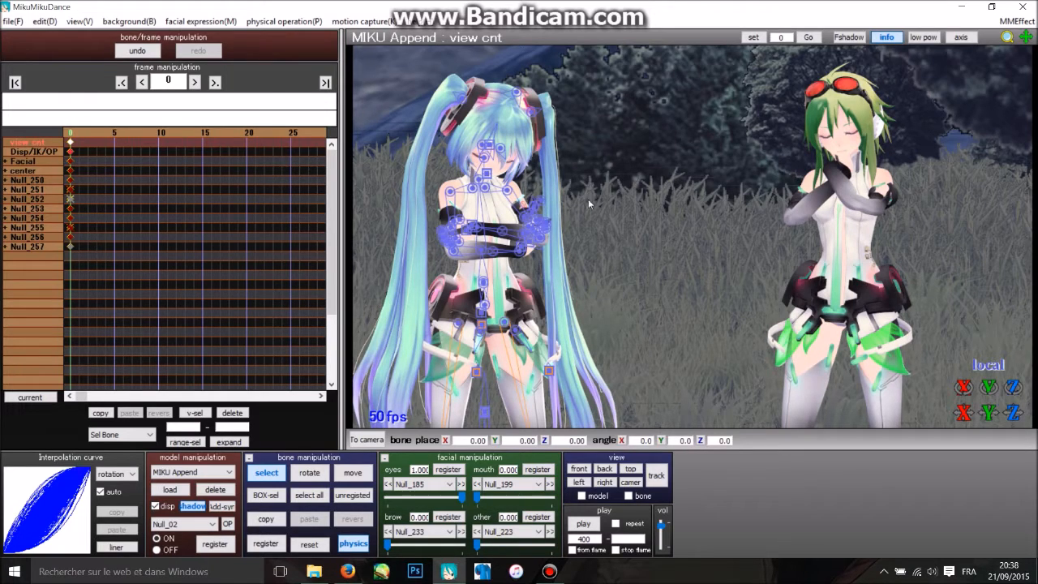
{"action": "middle_click_drag", "start_coordinate": [578, 171], "coordinate": [730, 261]}
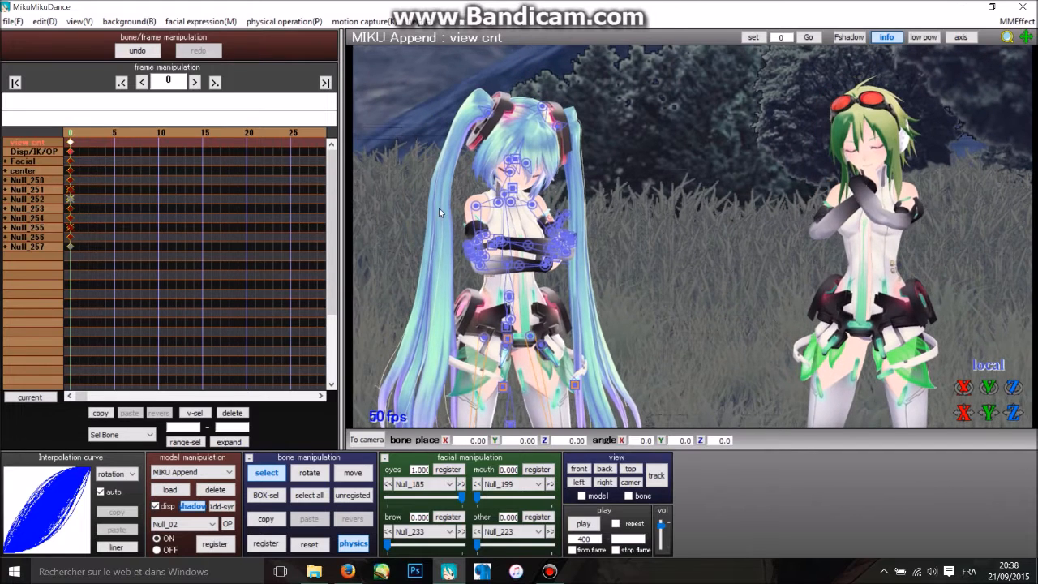
Load the audio file "Luvoratory ! - Gumi & Rin.wav" from the [MMD motion] Luvoratory folder and preview the dance with it.
{"action": "left_click", "coordinate": [13, 22]}
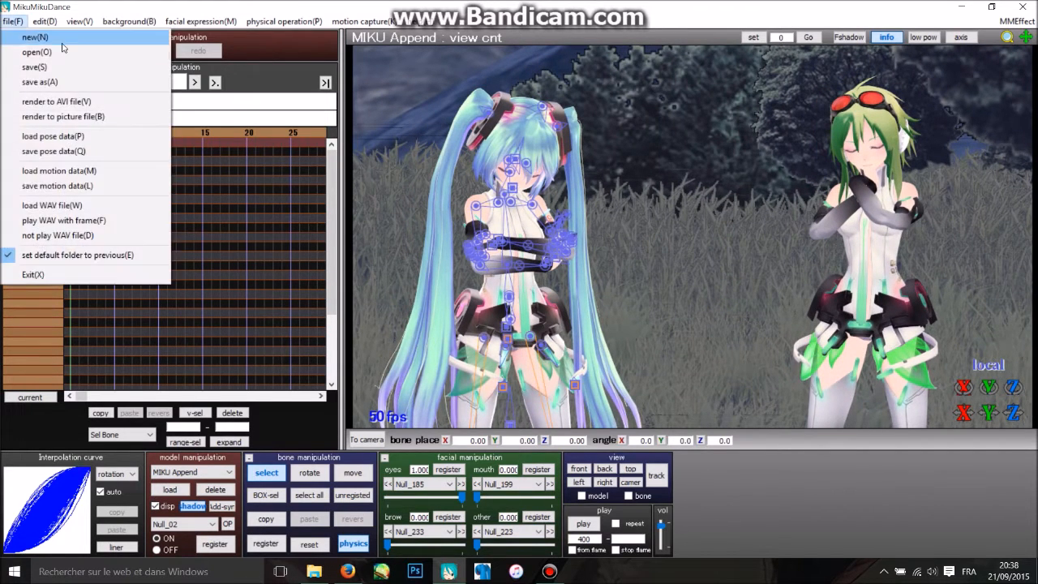
{"action": "left_click", "coordinate": [50, 208]}
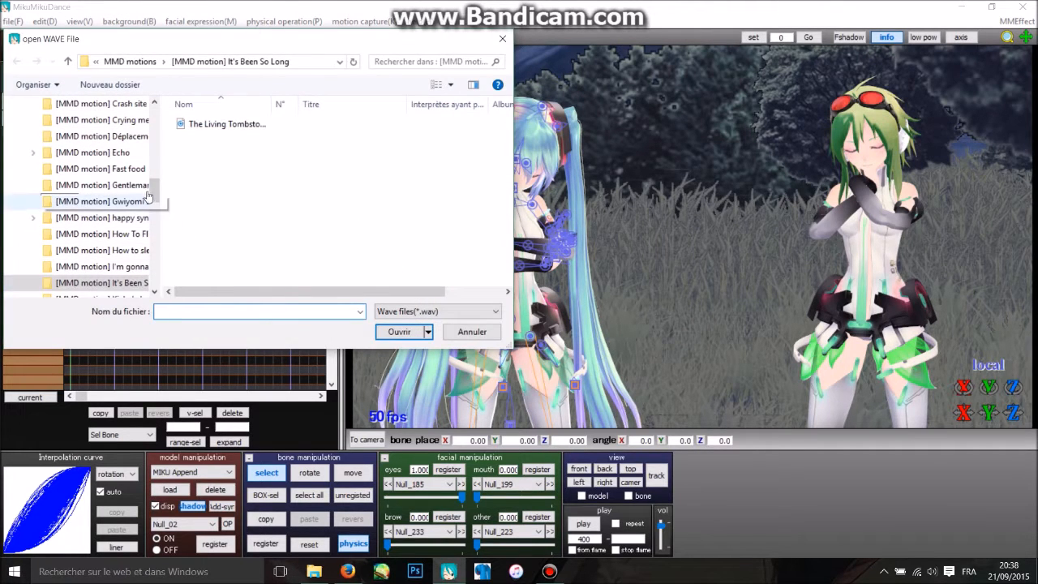
{"action": "left_click_drag", "start_coordinate": [154, 194], "coordinate": [154, 213]}
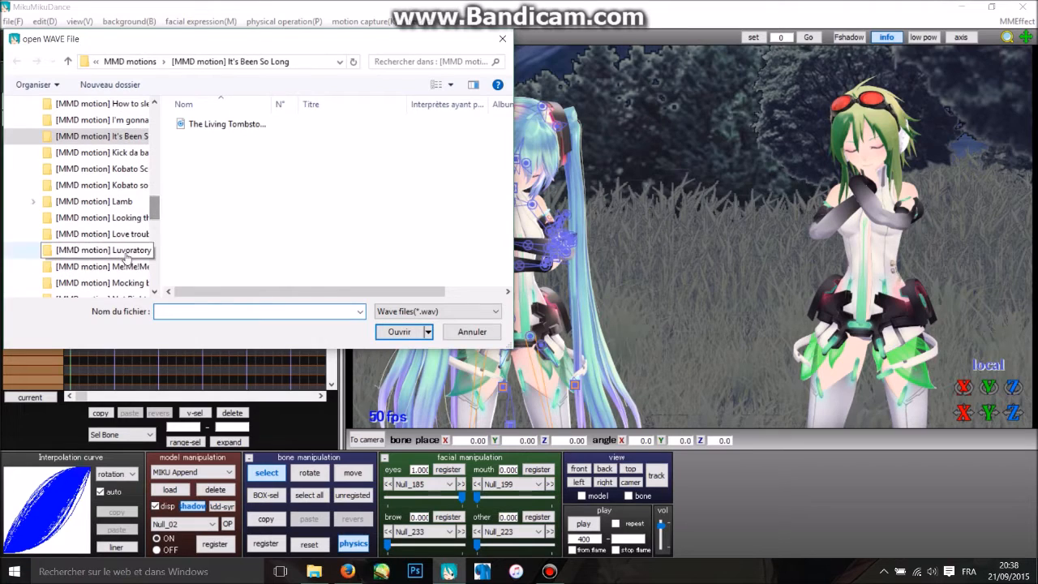
{"action": "left_click", "coordinate": [97, 250]}
{"action": "left_click", "coordinate": [226, 136]}
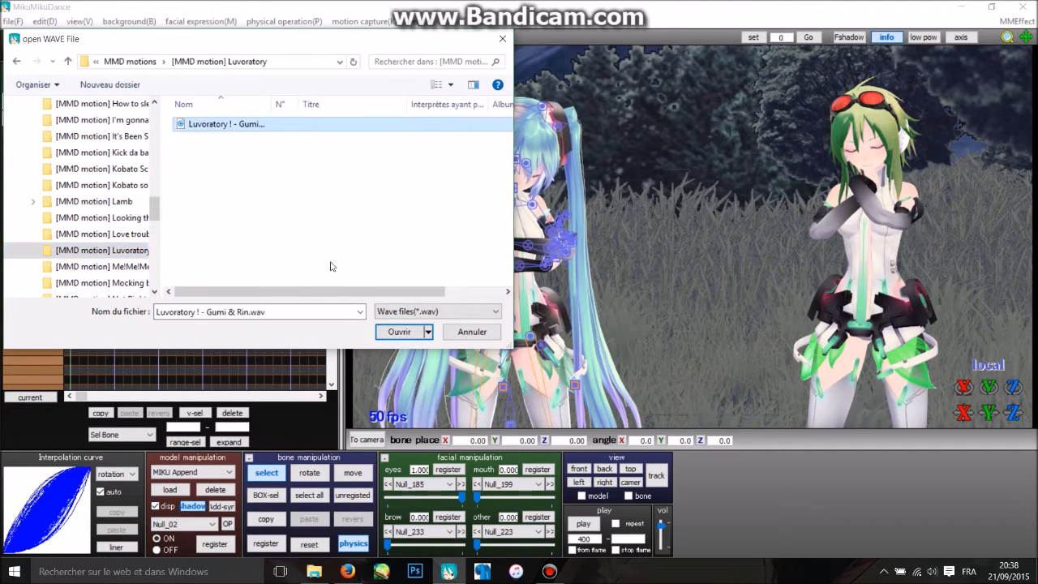
{"action": "left_click", "coordinate": [397, 331]}
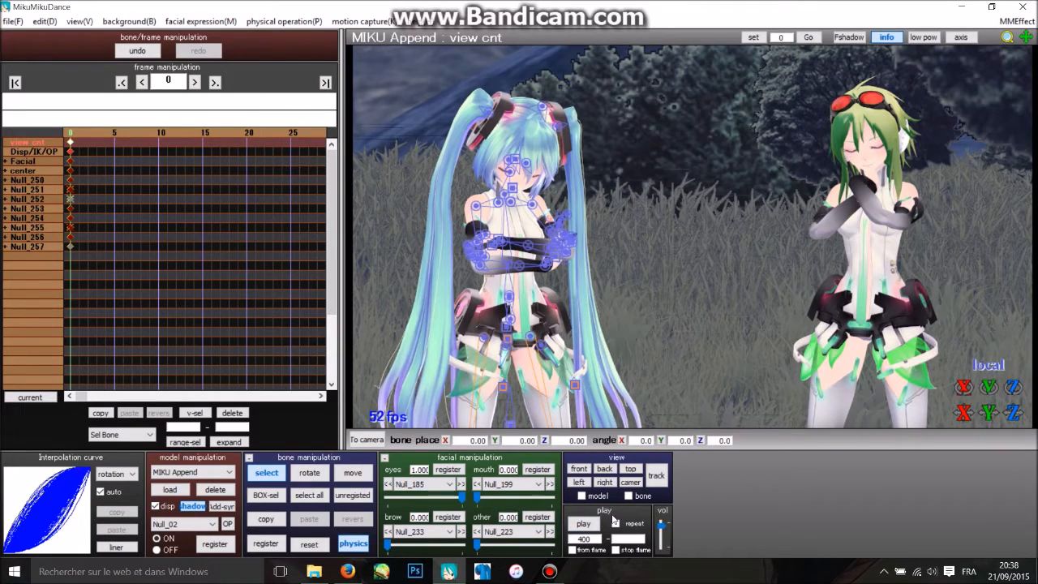
{"action": "left_click", "coordinate": [584, 525]}
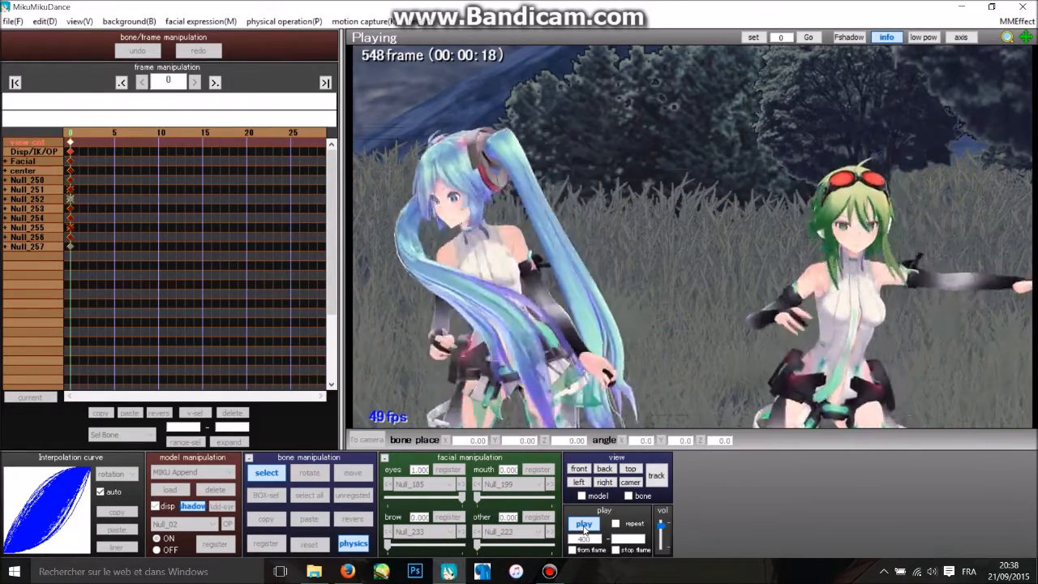
{"action": "left_click", "coordinate": [584, 525]}
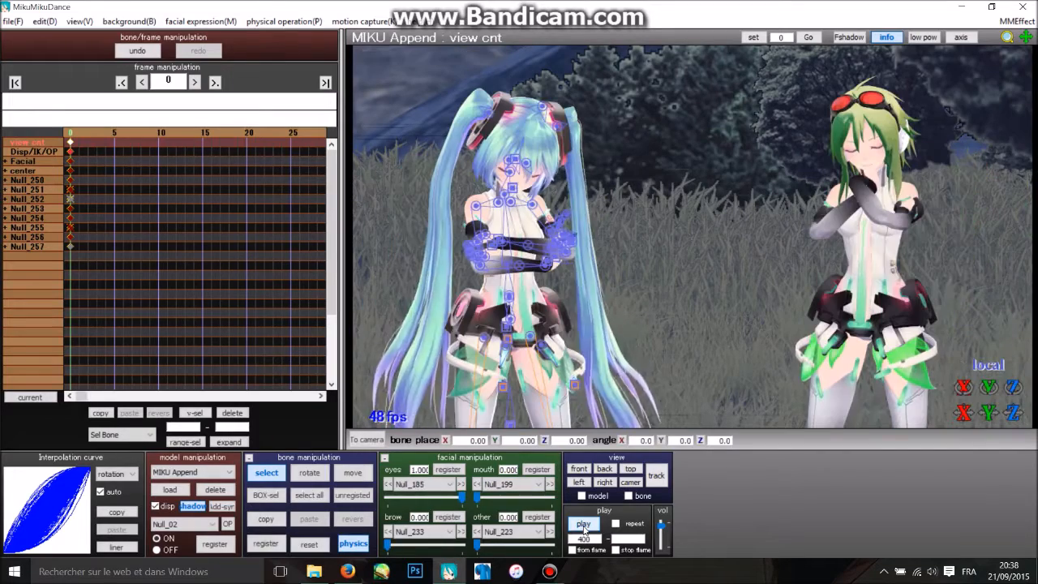
{"action": "left_click", "coordinate": [550, 571]}
{"action": "left_click", "coordinate": [550, 571]}
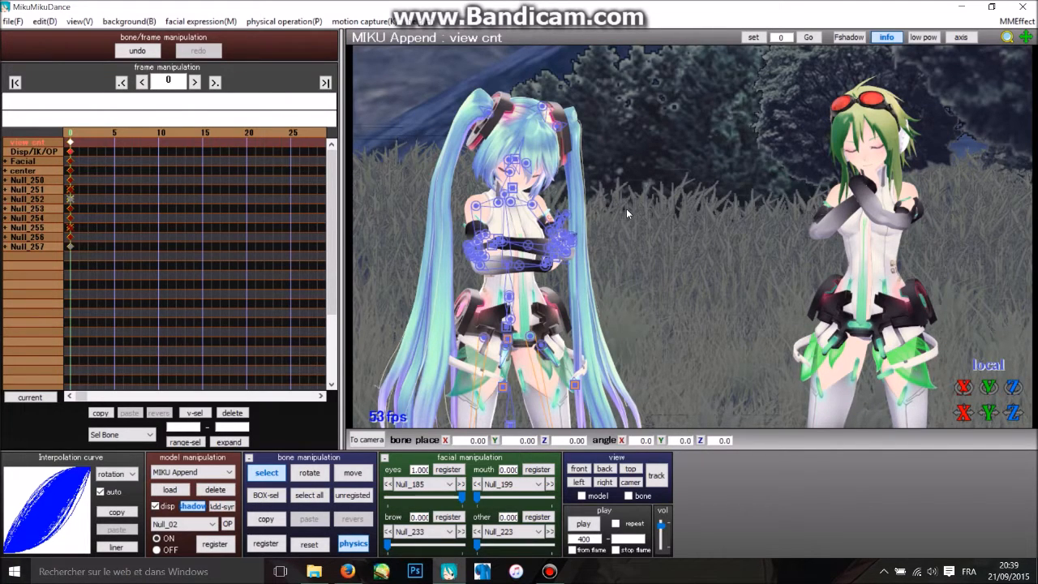
{"action": "scroll", "coordinate": [633, 206], "scroll_direction": "down", "scroll_amount": 5}
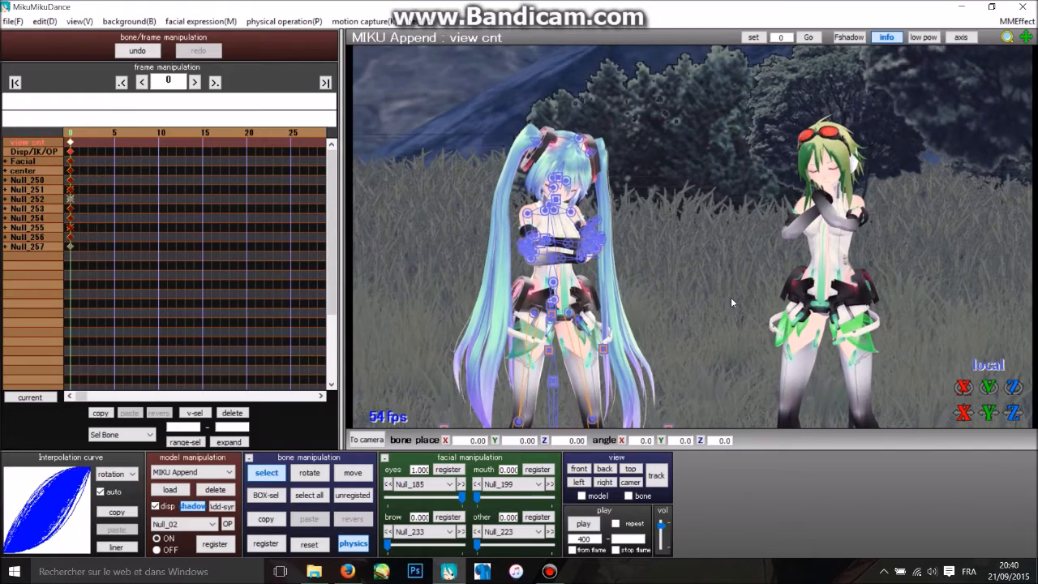
{"action": "middle_click_drag", "start_coordinate": [658, 245], "coordinate": [628, 254]}
{"action": "right_click_drag", "start_coordinate": [747, 271], "coordinate": [750, 261]}
{"action": "scroll", "coordinate": [608, 260], "scroll_direction": "down", "scroll_amount": 2}
{"action": "middle_click_drag", "start_coordinate": [693, 238], "coordinate": [731, 204]}
{"action": "mouse_move", "coordinate": [923, 220]}
{"action": "right_mouse_down"}
{"action": "mouse_move", "coordinate": [905, 220]}
{"action": "mouse_move", "coordinate": [927, 222]}
{"action": "right_mouse_up"}
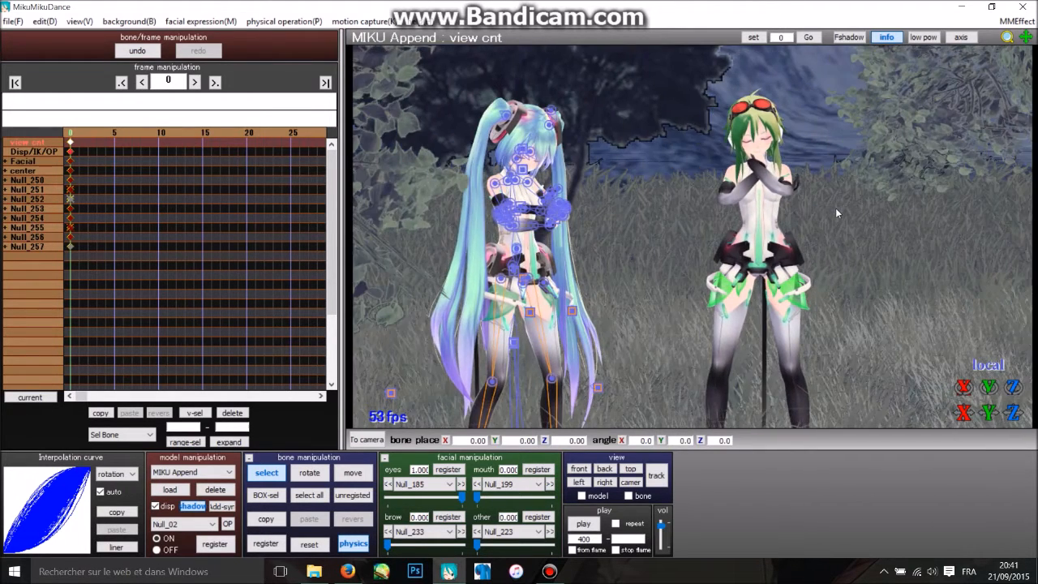
{"action": "scroll", "coordinate": [832, 208], "scroll_direction": "up", "scroll_amount": 3}
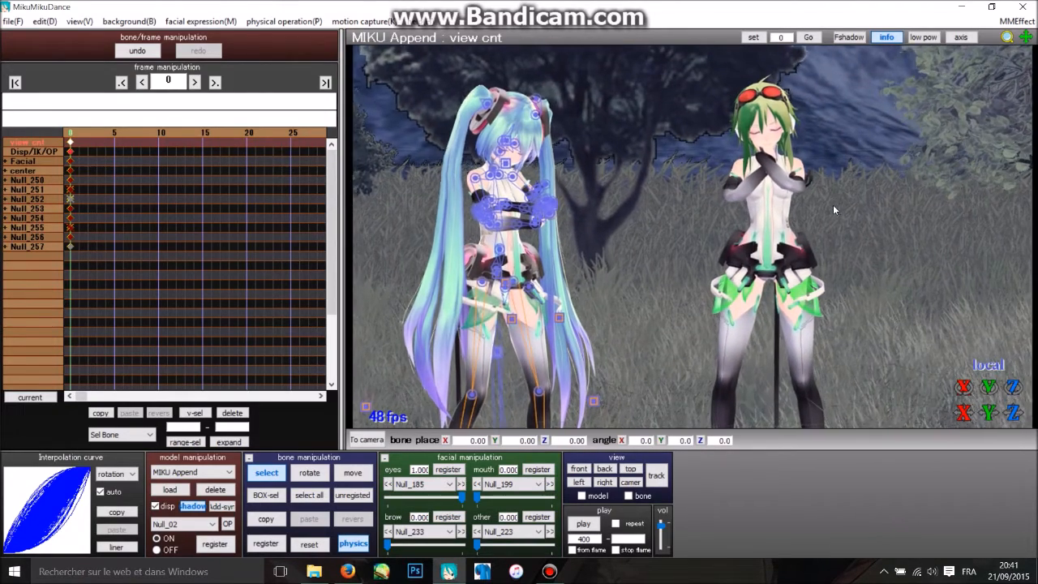
Open the MMEffect effect mapping and select the Tda Gumi Megpoid model as the object to receive an effect.
{"action": "left_click", "coordinate": [1017, 22]}
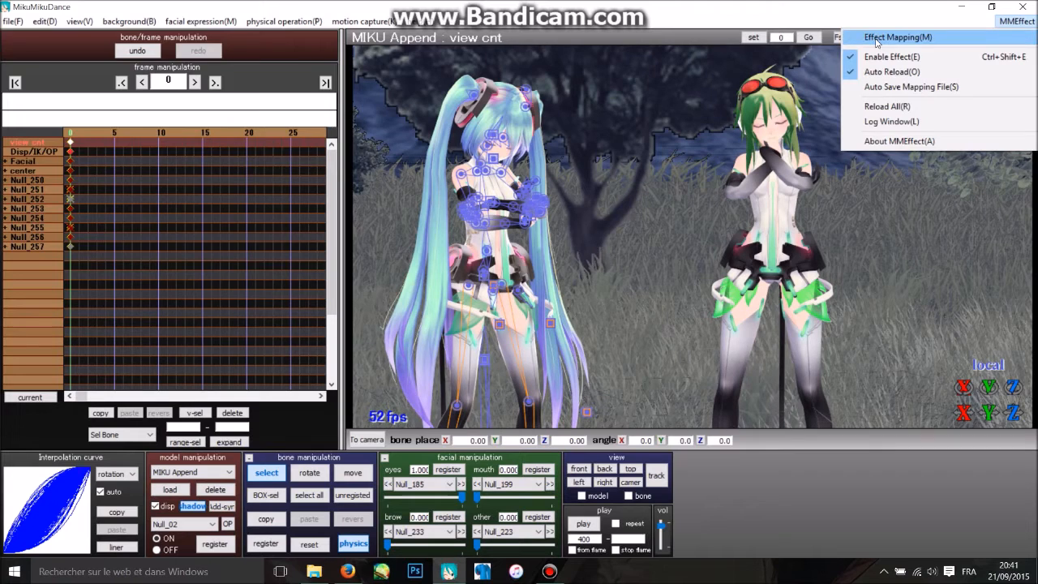
{"action": "left_click", "coordinate": [892, 37]}
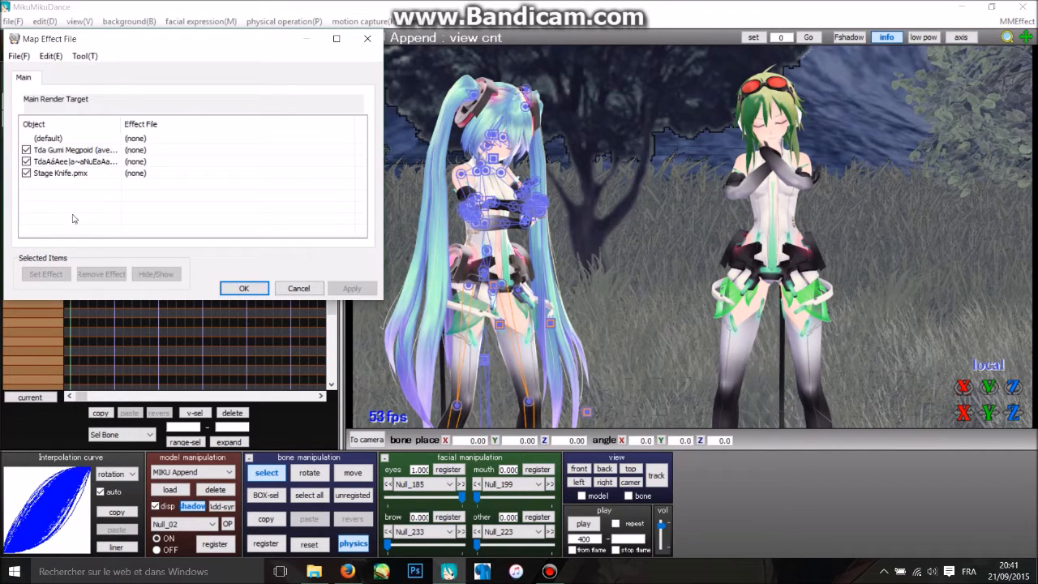
{"action": "left_click", "coordinate": [50, 173]}
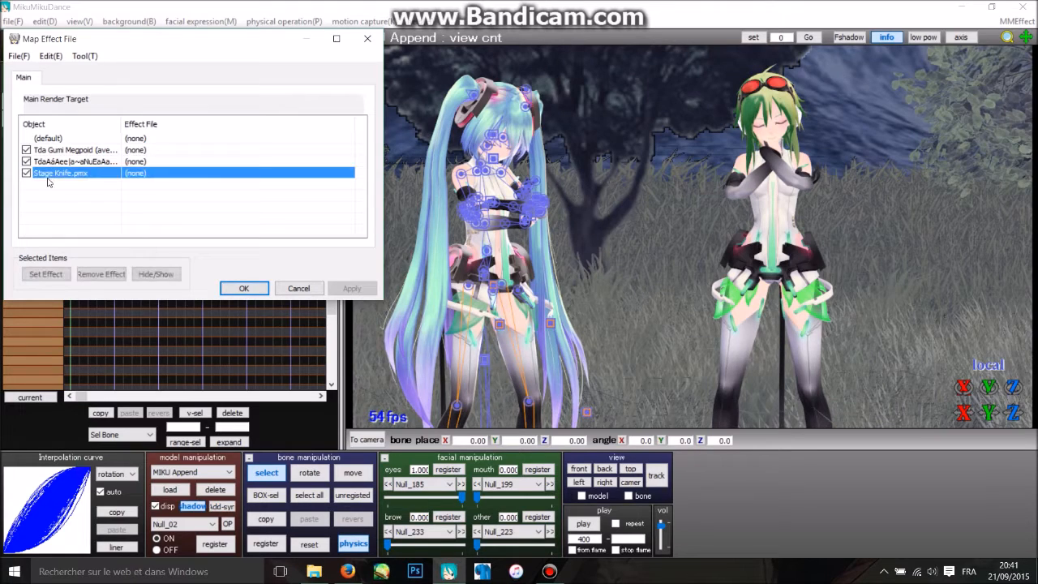
{"action": "left_click", "coordinate": [52, 151]}
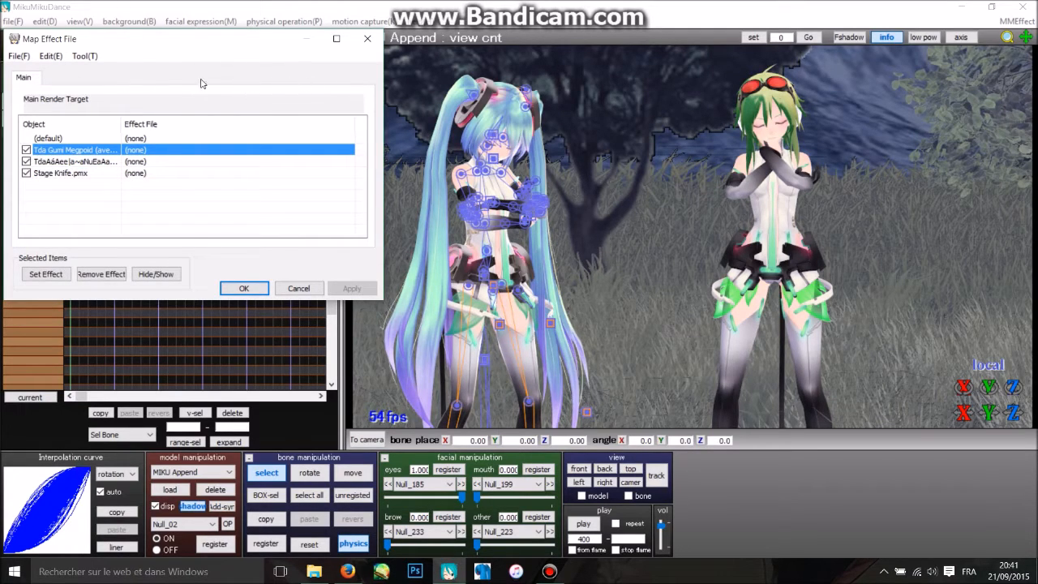
{"action": "left_click", "coordinate": [57, 161]}
{"action": "left_click", "coordinate": [58, 151]}
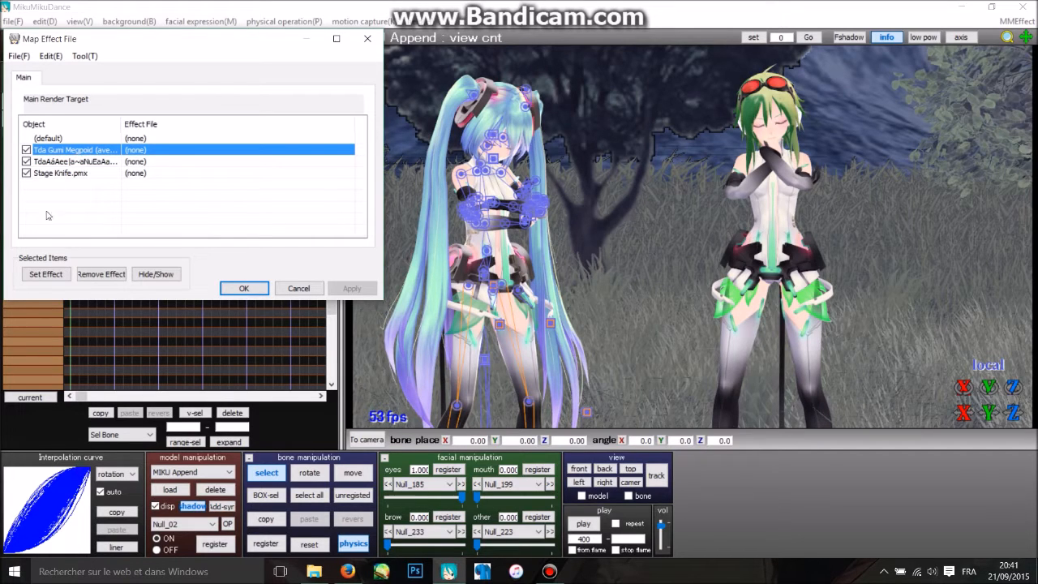
Start setting Gumi's effect and browse from MMD effets to "[MMD effect] GreenerShader_v1.13 MME", GreenerShader_ES_v1.13 and its subfolder of shader variants.
{"action": "left_click", "coordinate": [43, 274]}
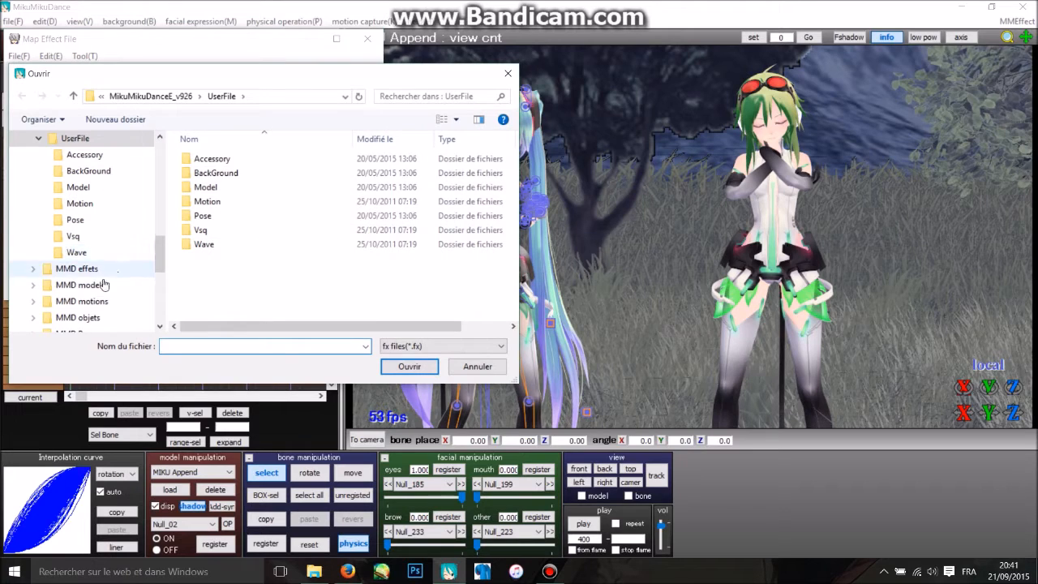
{"action": "left_click", "coordinate": [87, 274]}
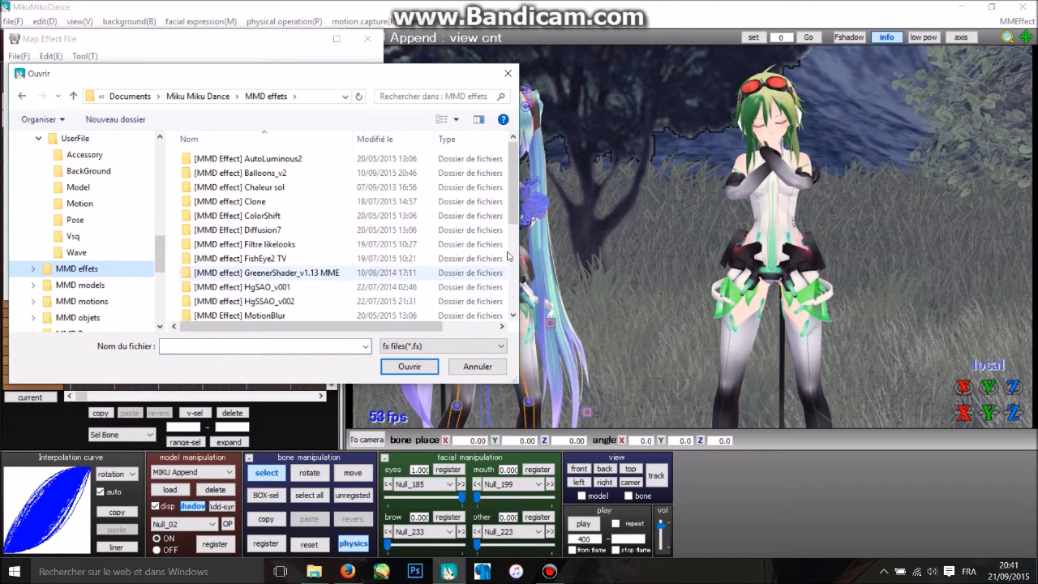
{"action": "mouse_move", "coordinate": [513, 193]}
{"action": "left_mouse_down"}
{"action": "mouse_move", "coordinate": [512, 279]}
{"action": "mouse_move", "coordinate": [519, 185]}
{"action": "left_mouse_up"}
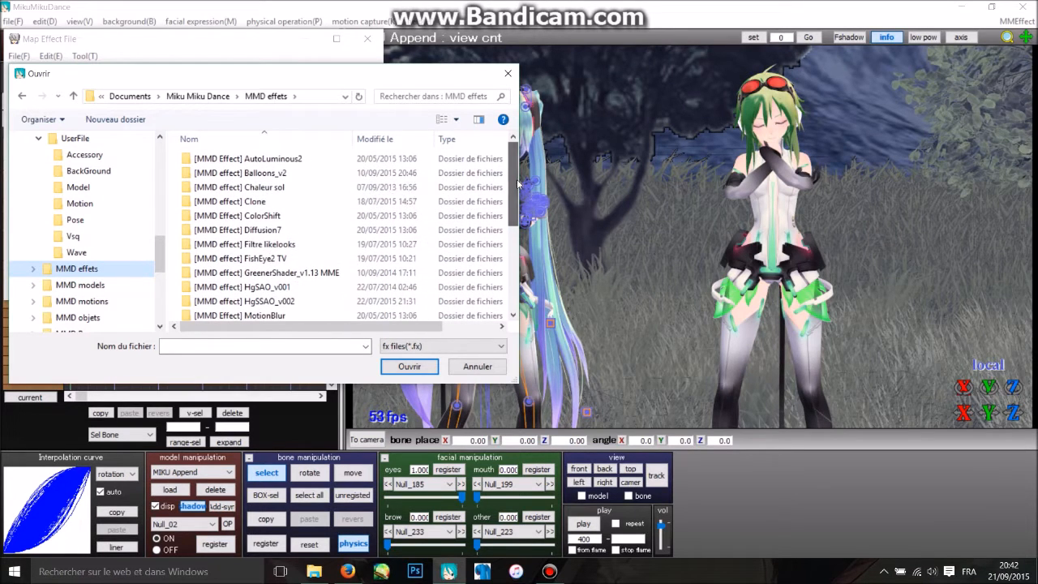
{"action": "double_click", "coordinate": [254, 274]}
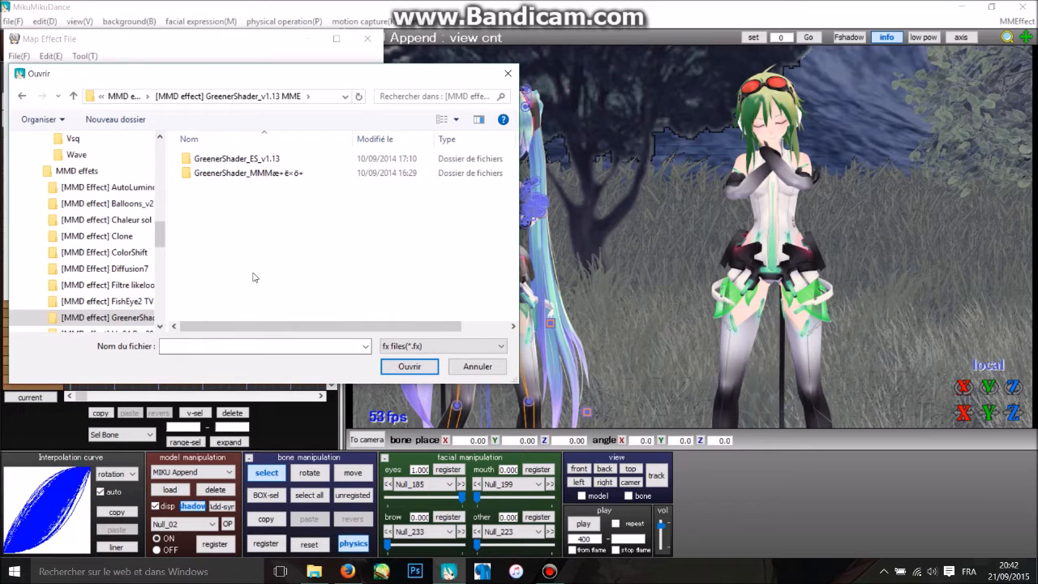
{"action": "double_click", "coordinate": [233, 159]}
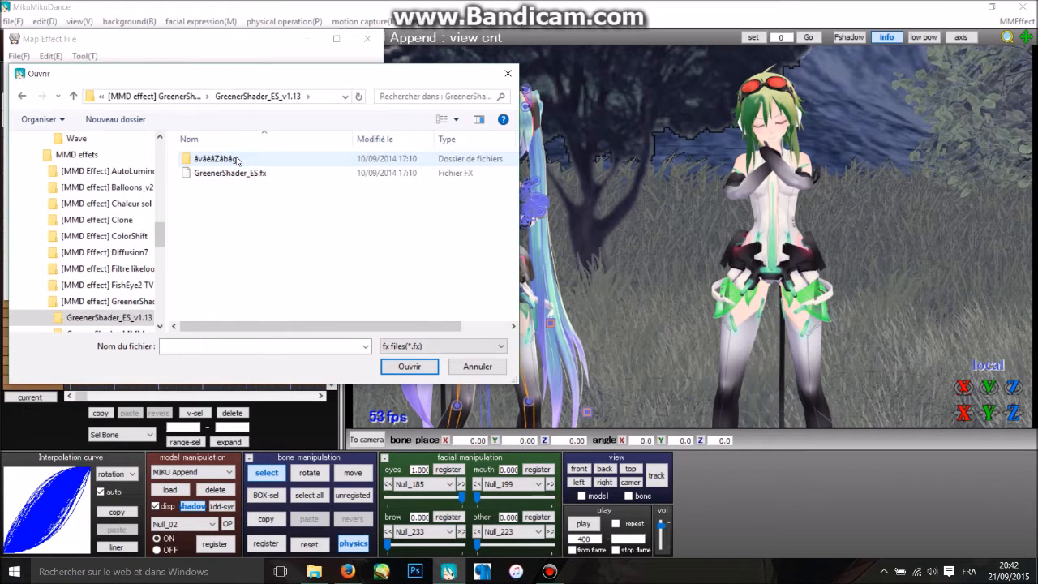
{"action": "double_click", "coordinate": [229, 158]}
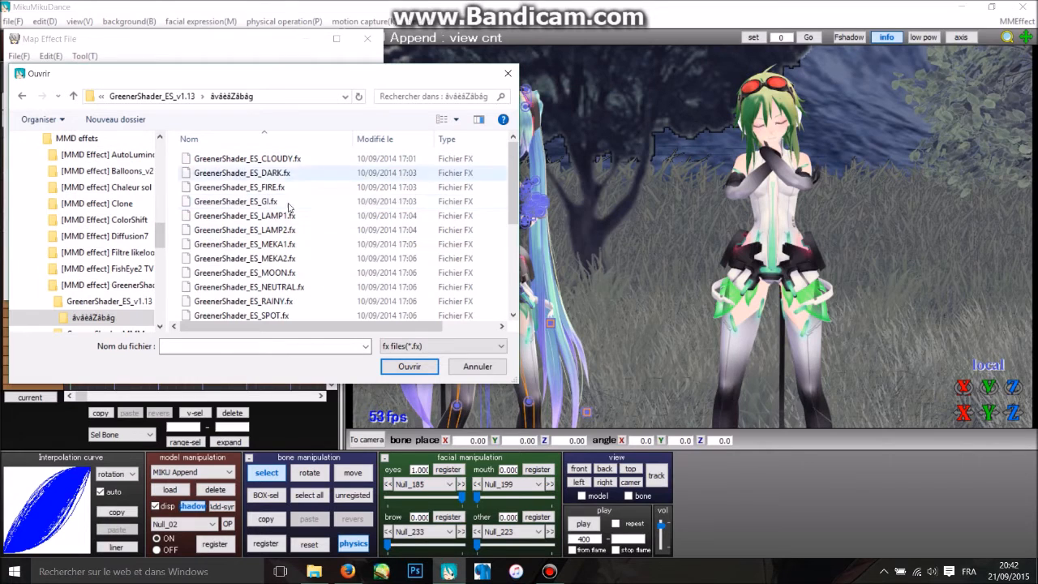
Try GreenerShader_ES_CLOUDY.fx on the Gumi model and inspect her shading up close.
{"action": "scroll", "coordinate": [514, 206], "scroll_direction": "down", "scroll_amount": 4}
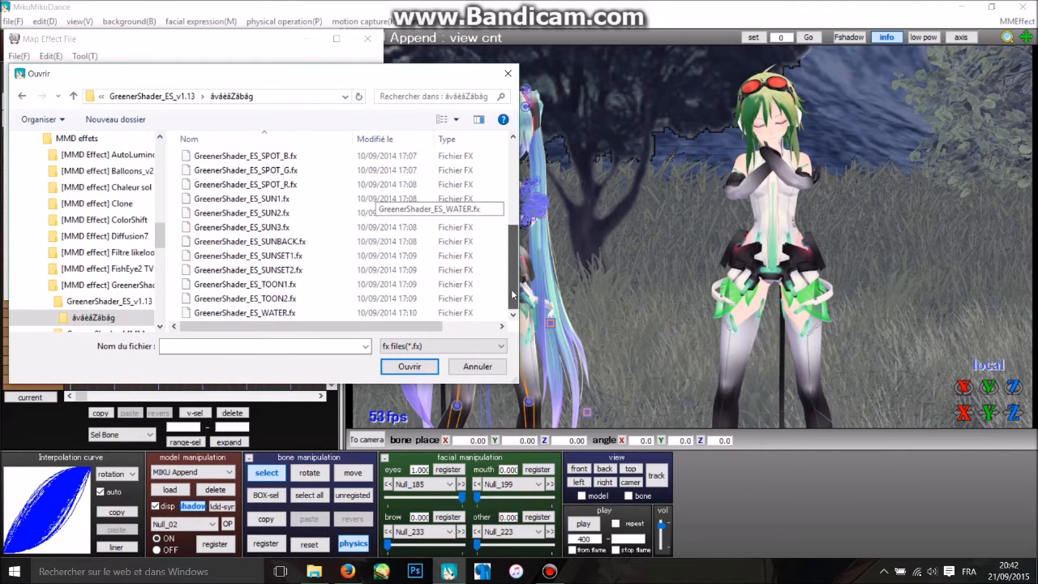
{"action": "scroll", "coordinate": [519, 209], "scroll_direction": "up", "scroll_amount": 4}
{"action": "scroll", "coordinate": [486, 211], "scroll_direction": "up", "scroll_amount": 1}
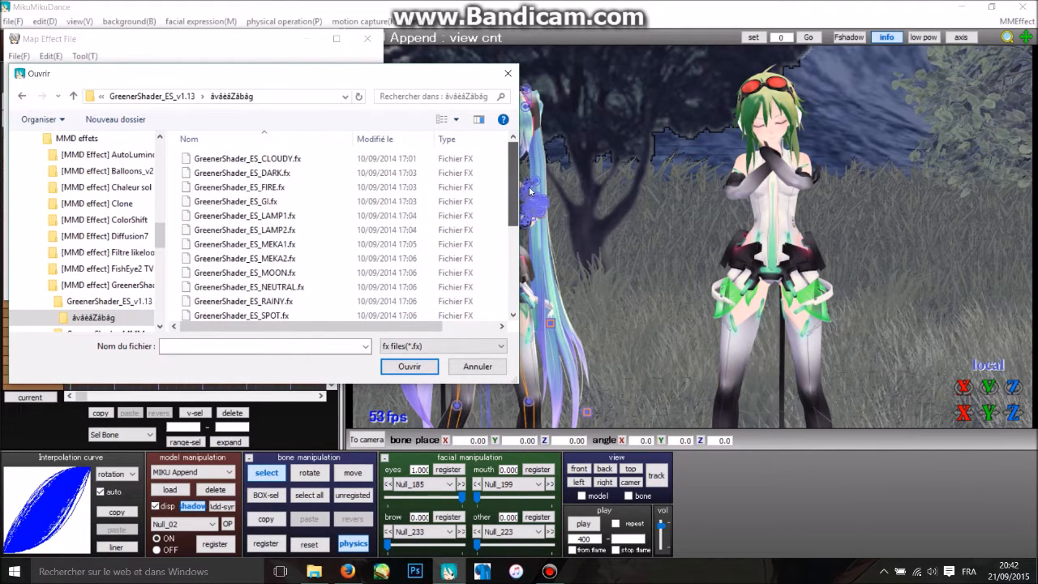
{"action": "double_click", "coordinate": [283, 160]}
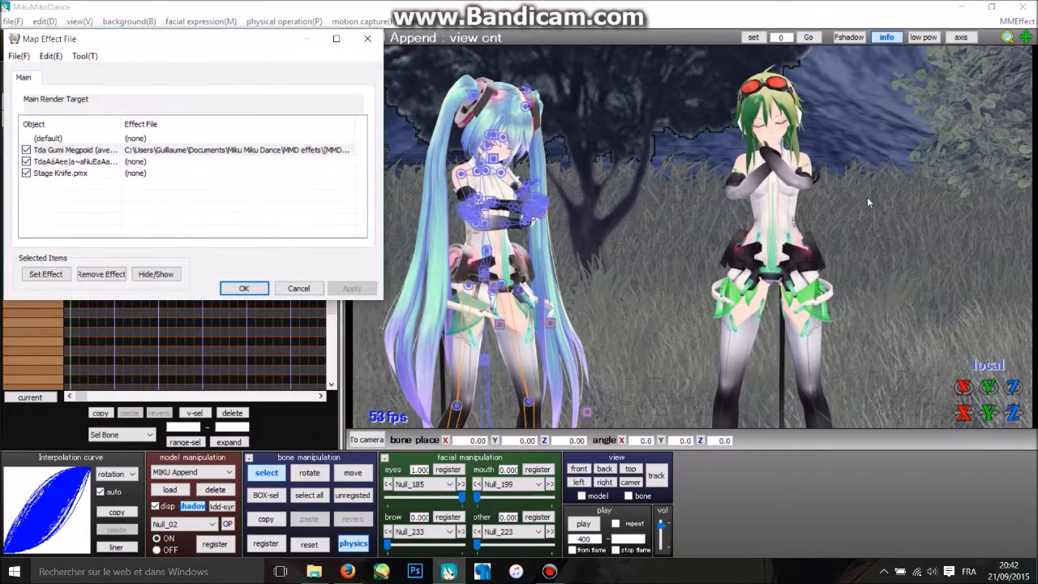
{"action": "scroll", "coordinate": [618, 268], "scroll_direction": "up", "scroll_amount": 10}
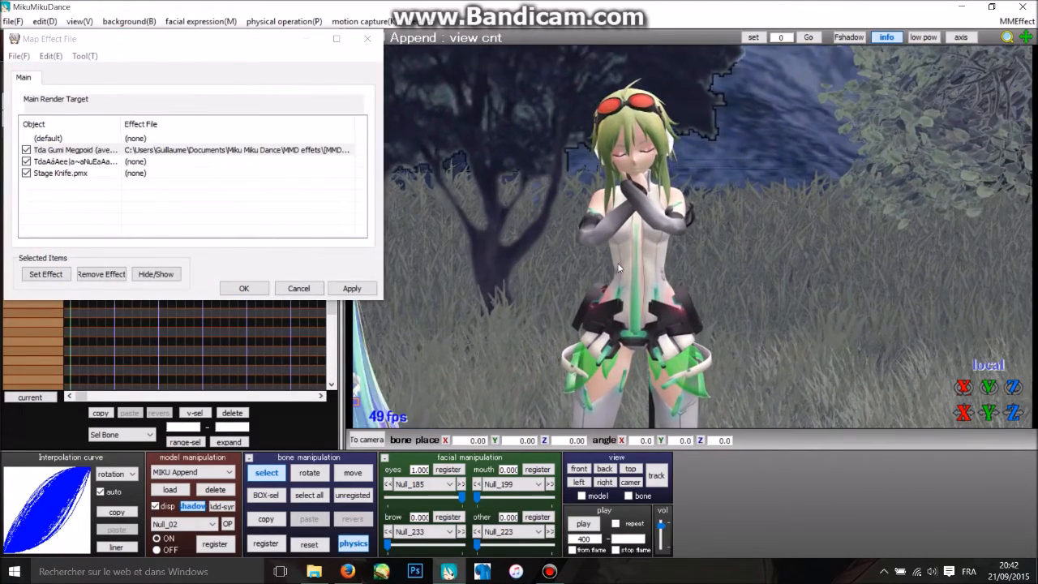
{"action": "scroll", "coordinate": [611, 261], "scroll_direction": "down", "scroll_amount": 4}
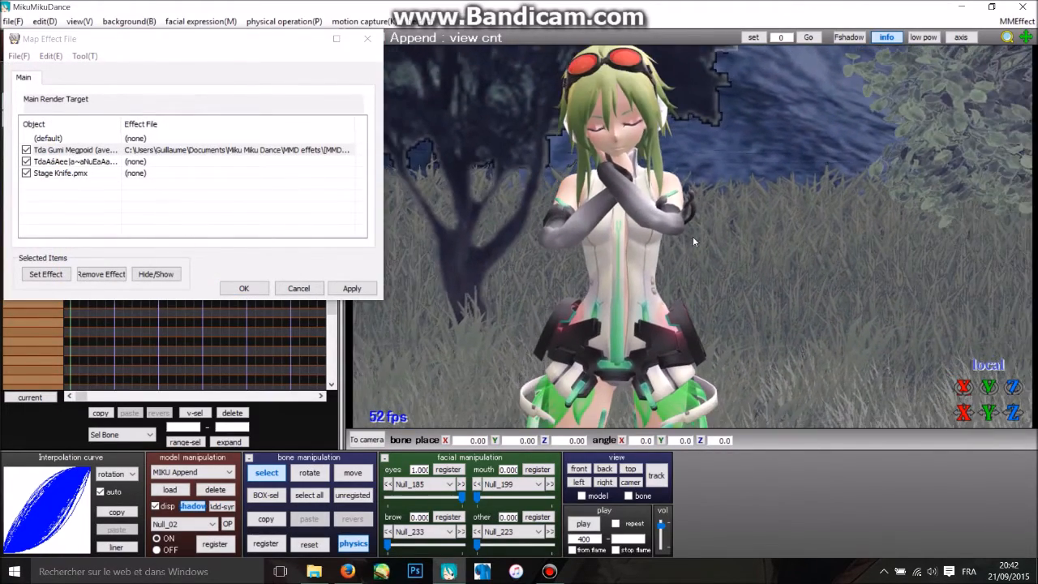
{"action": "middle_click_drag", "start_coordinate": [611, 259], "coordinate": [613, 320]}
{"action": "right_click_drag", "start_coordinate": [613, 320], "coordinate": [718, 203]}
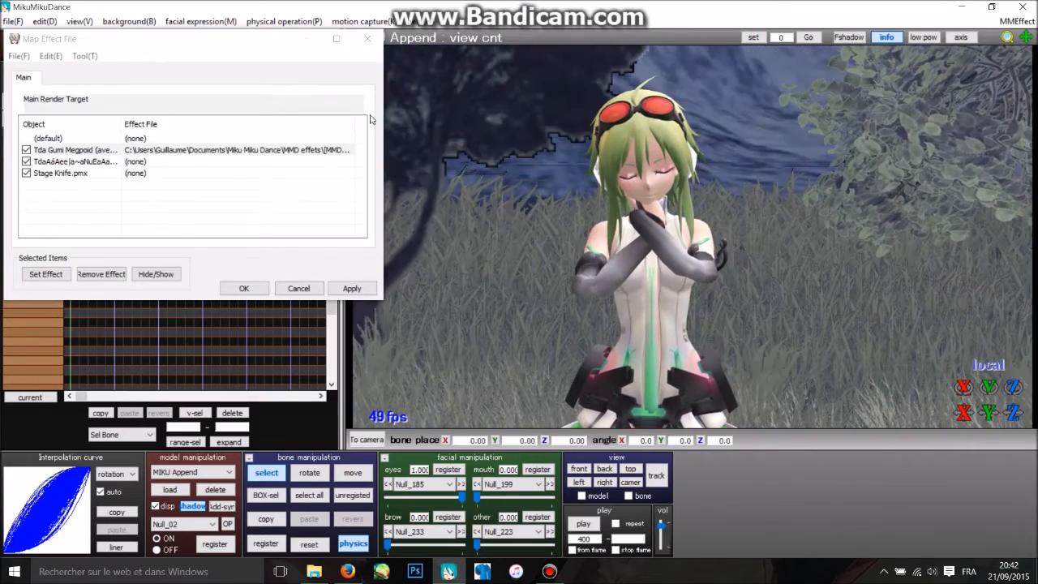
Try the GreenerShader_ES_WATER.fx variant on the Gumi model and look at her from another angle.
{"action": "left_click", "coordinate": [45, 274]}
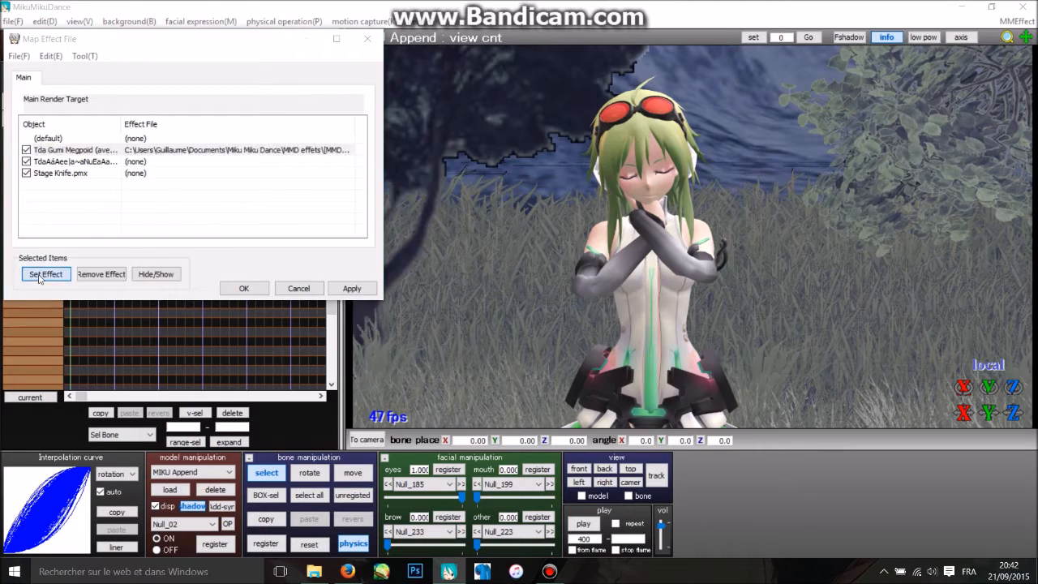
{"action": "left_click_drag", "start_coordinate": [510, 166], "coordinate": [508, 258]}
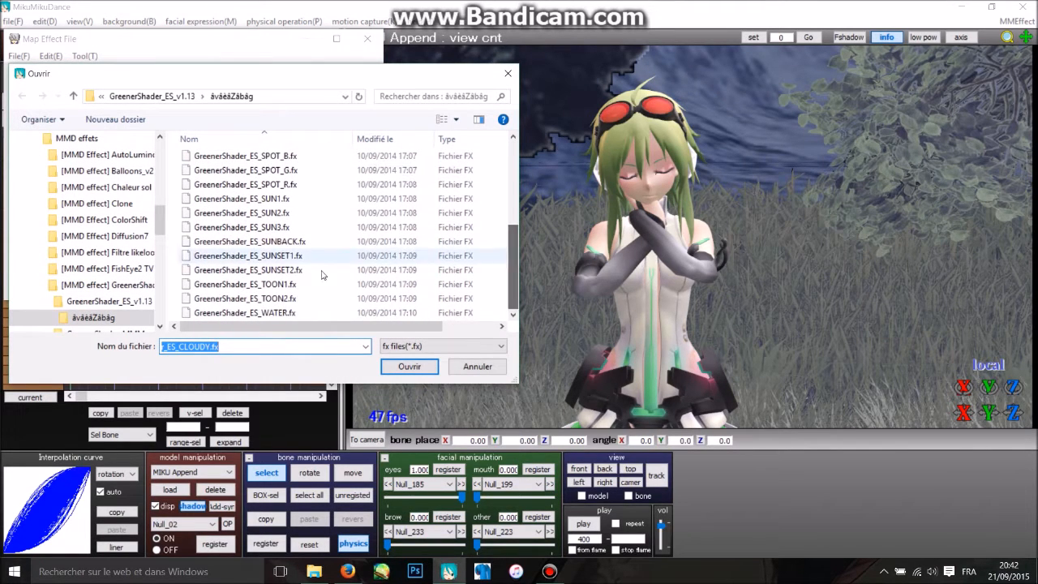
{"action": "double_click", "coordinate": [267, 314]}
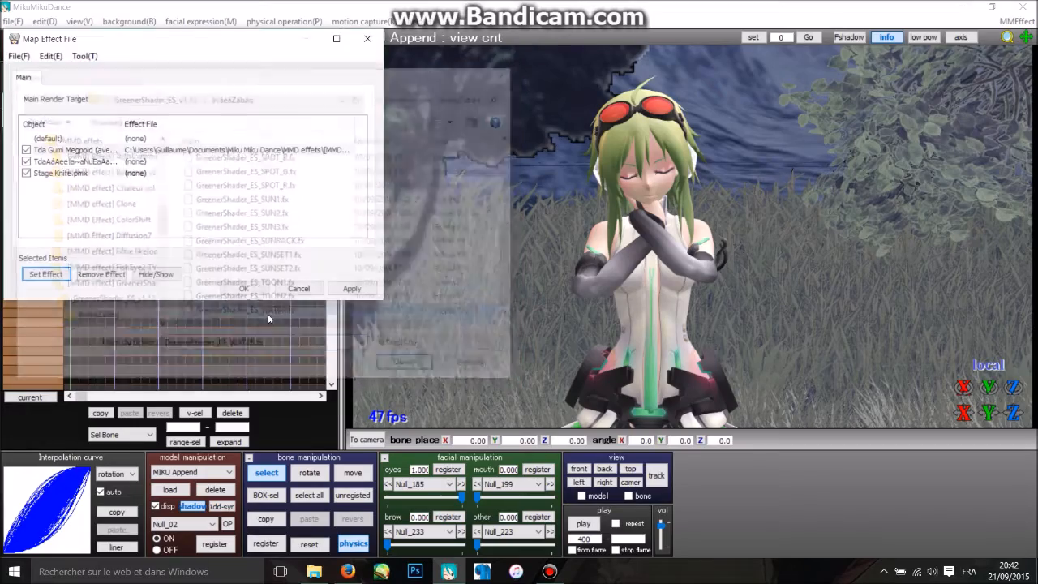
{"action": "right_click_drag", "start_coordinate": [754, 290], "coordinate": [682, 233]}
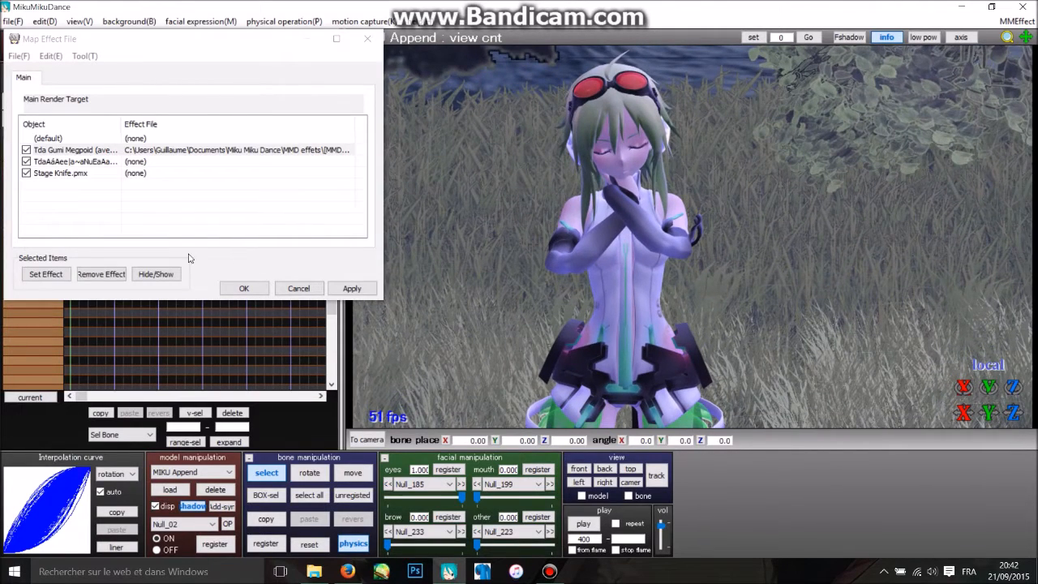
Try GreenerShader_ES_SPOT.fx on the Gumi model and compare her with Miku in the same view.
{"action": "left_click", "coordinate": [25, 277]}
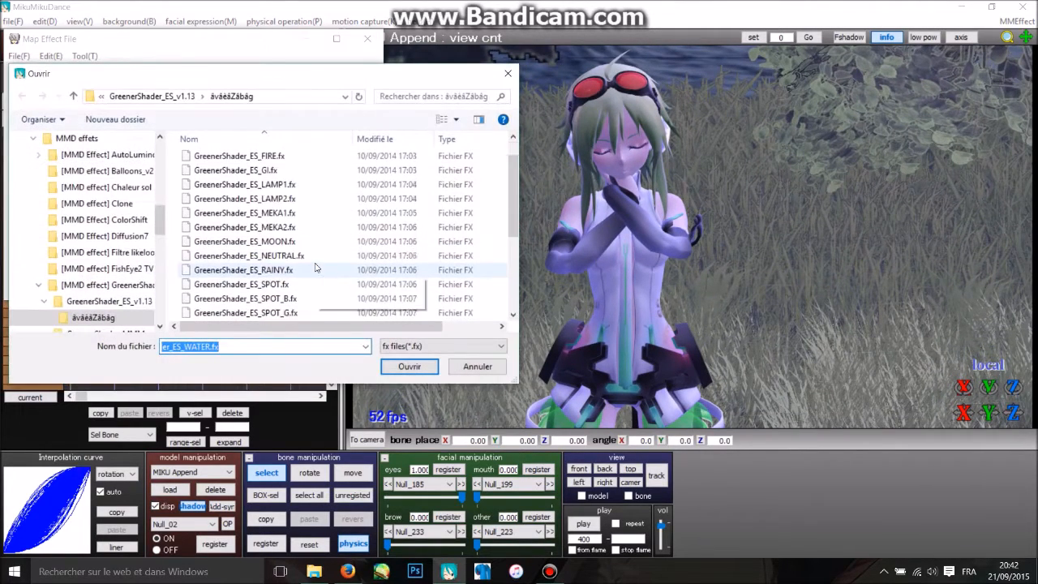
{"action": "scroll", "coordinate": [316, 268], "scroll_direction": "down", "scroll_amount": 1}
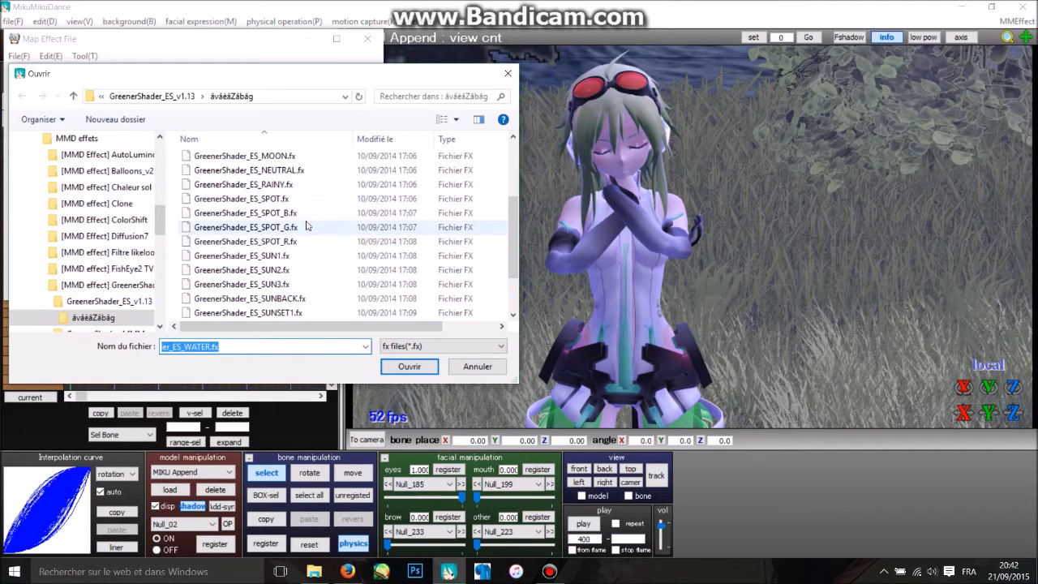
{"action": "double_click", "coordinate": [276, 199]}
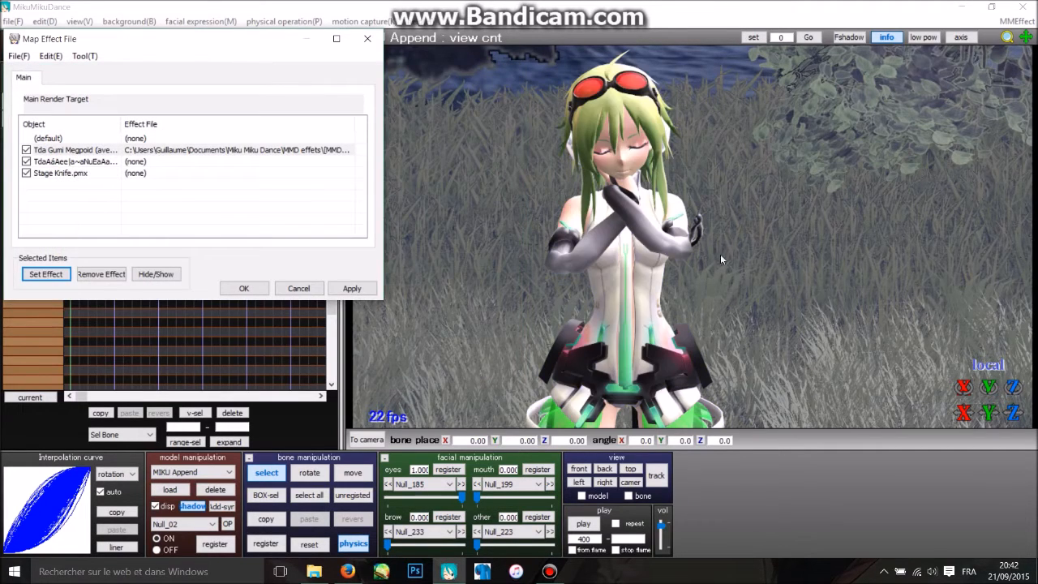
{"action": "right_click_drag", "start_coordinate": [695, 263], "coordinate": [530, 242]}
{"action": "middle_click_drag", "start_coordinate": [529, 241], "coordinate": [762, 208]}
{"action": "right_click_drag", "start_coordinate": [762, 209], "coordinate": [744, 210]}
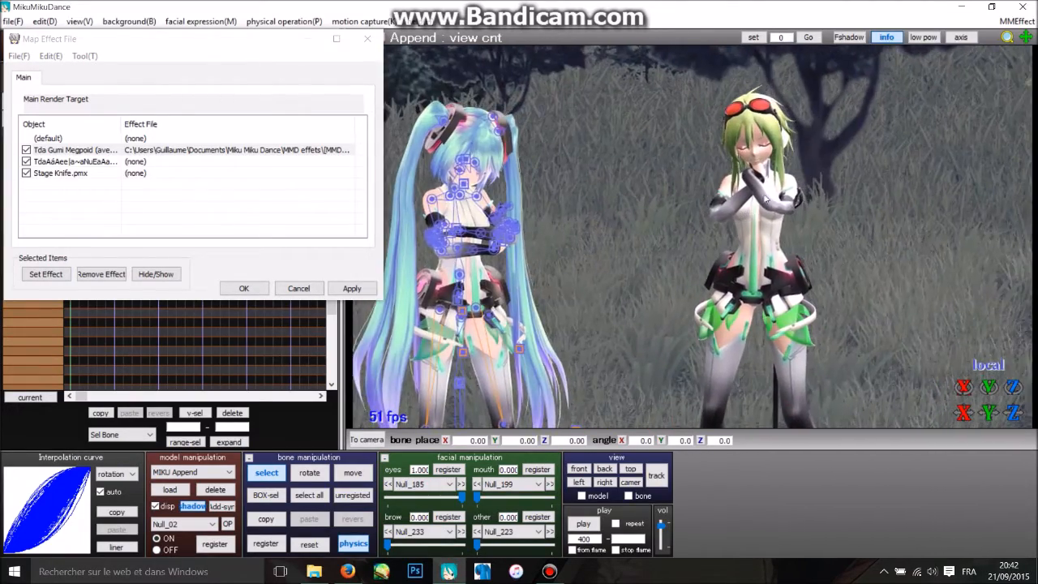
Assign the GreenerShader_ES_CLOUDY.fx effect to the Miku model in the effect mapping.
{"action": "left_click", "coordinate": [56, 161]}
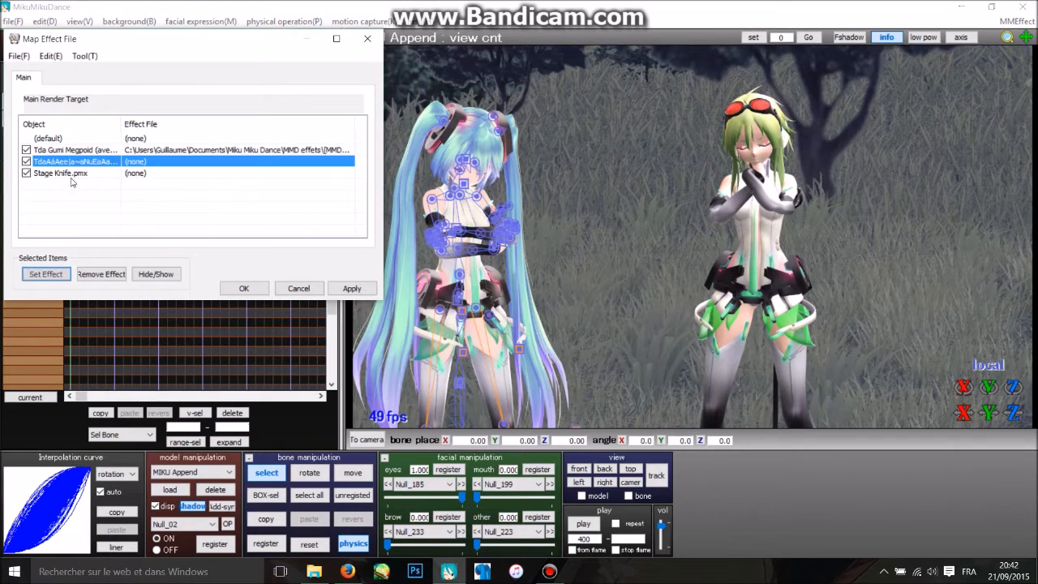
{"action": "left_click", "coordinate": [45, 274]}
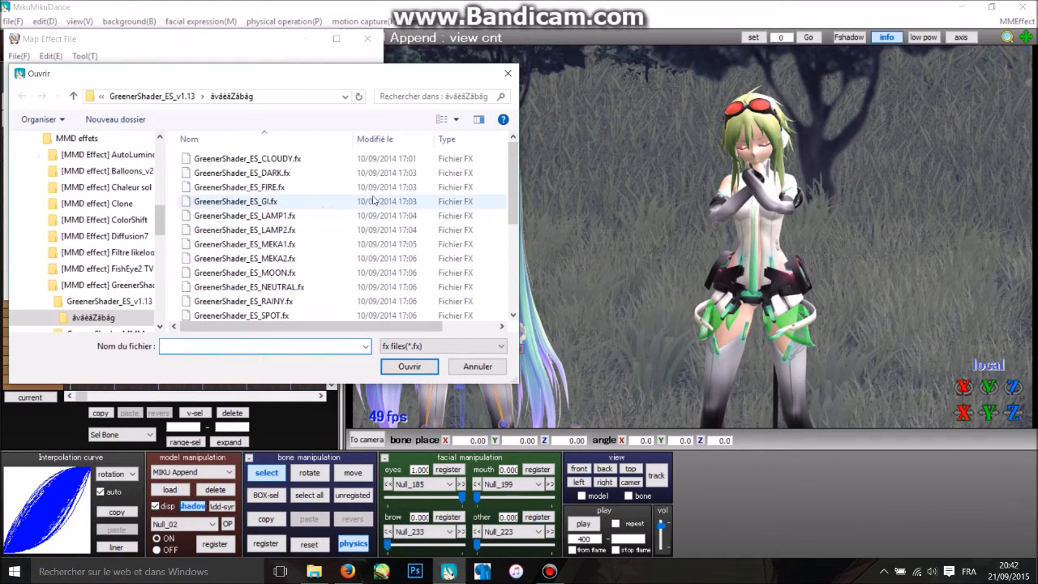
{"action": "double_click", "coordinate": [294, 159]}
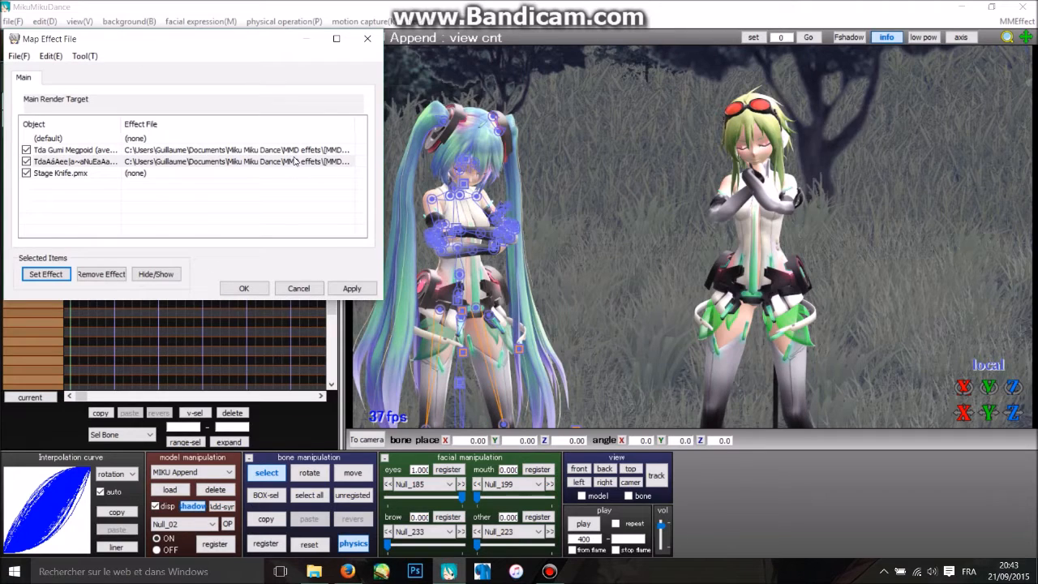
Switch the Gumi model's effect to GreenerShader_ES_CLOUDY.fx so that it matches Miku's.
{"action": "left_click", "coordinate": [73, 151]}
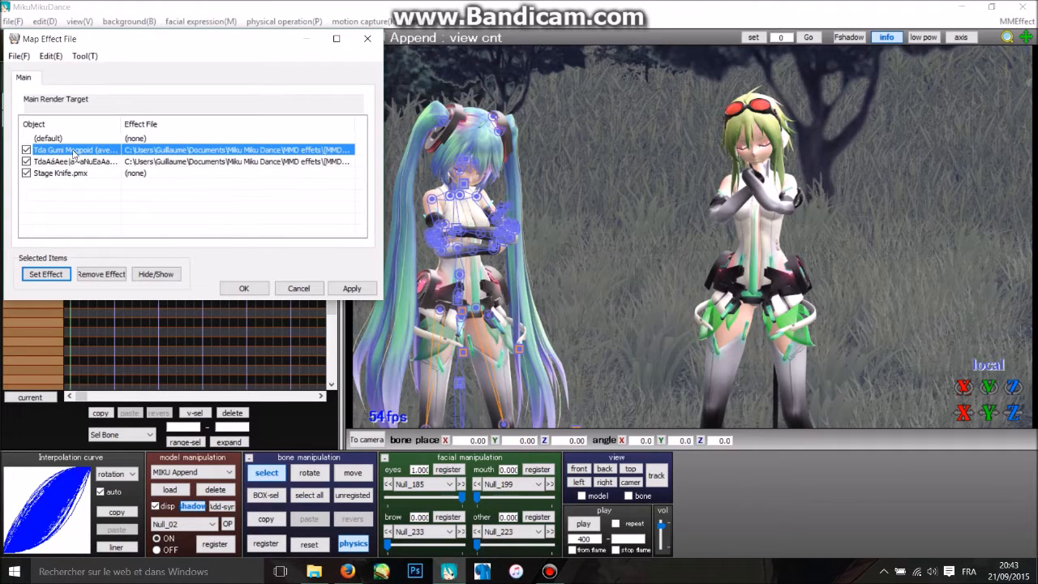
{"action": "left_click", "coordinate": [26, 276]}
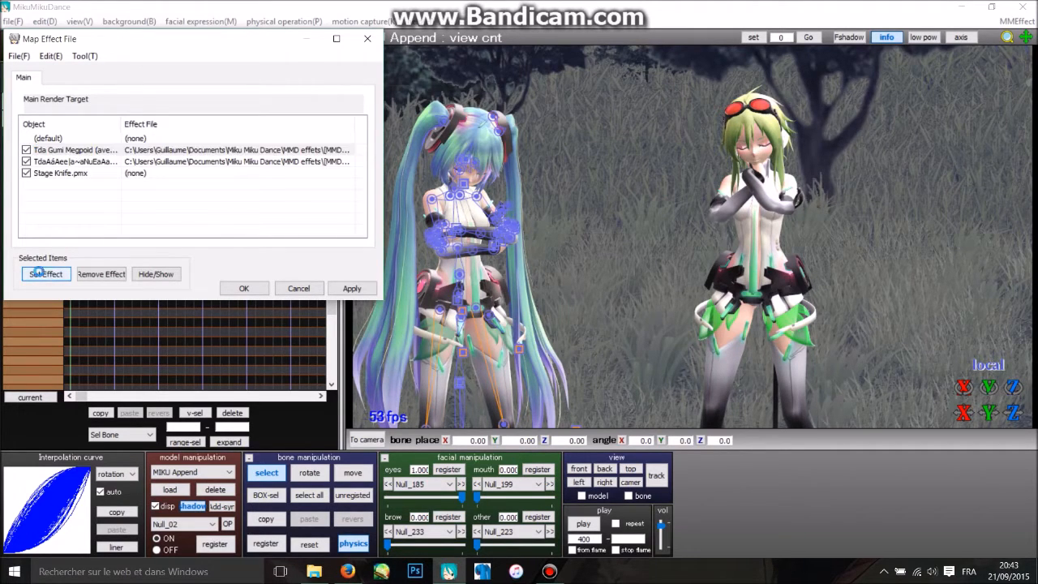
{"action": "double_click", "coordinate": [255, 159]}
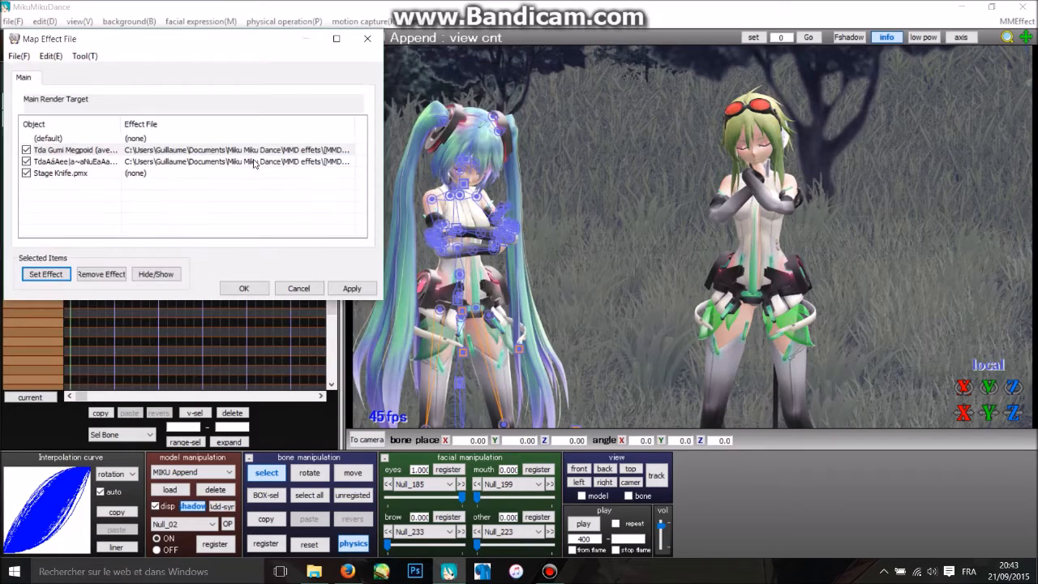
Assign GreenerShader_ES_CLOUDY.fx to Stage Knife.pmx, accept the effect mapping, and view both characters in the shaded stage.
{"action": "left_click", "coordinate": [65, 174]}
{"action": "scroll", "coordinate": [673, 172], "scroll_direction": "down", "scroll_amount": 10}
{"action": "mouse_move", "coordinate": [675, 172]}
{"action": "right_mouse_down"}
{"action": "mouse_move", "coordinate": [677, 185]}
{"action": "mouse_move", "coordinate": [669, 178]}
{"action": "right_mouse_up"}
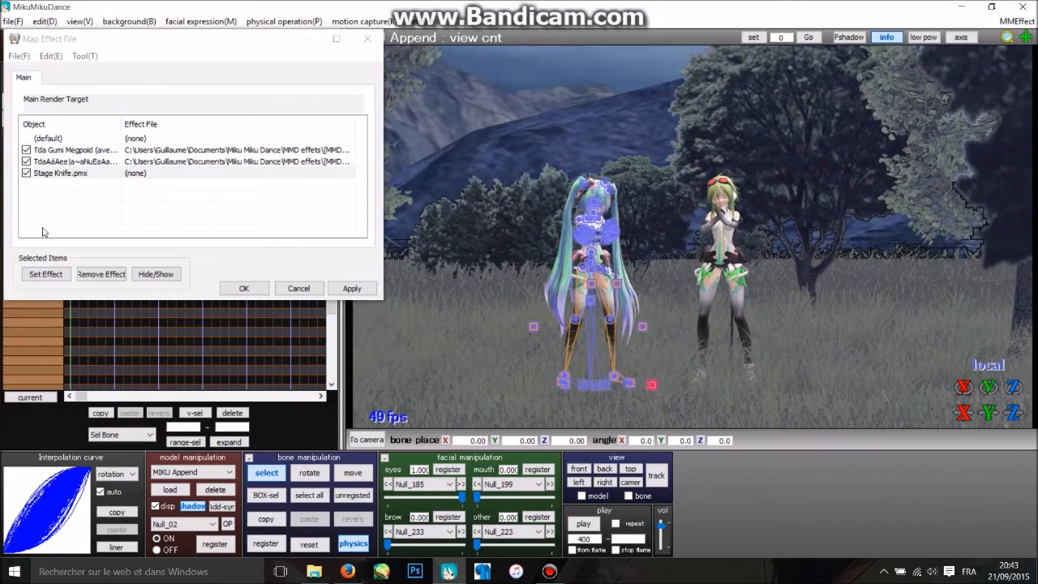
{"action": "left_click", "coordinate": [45, 274]}
{"action": "double_click", "coordinate": [210, 162]}
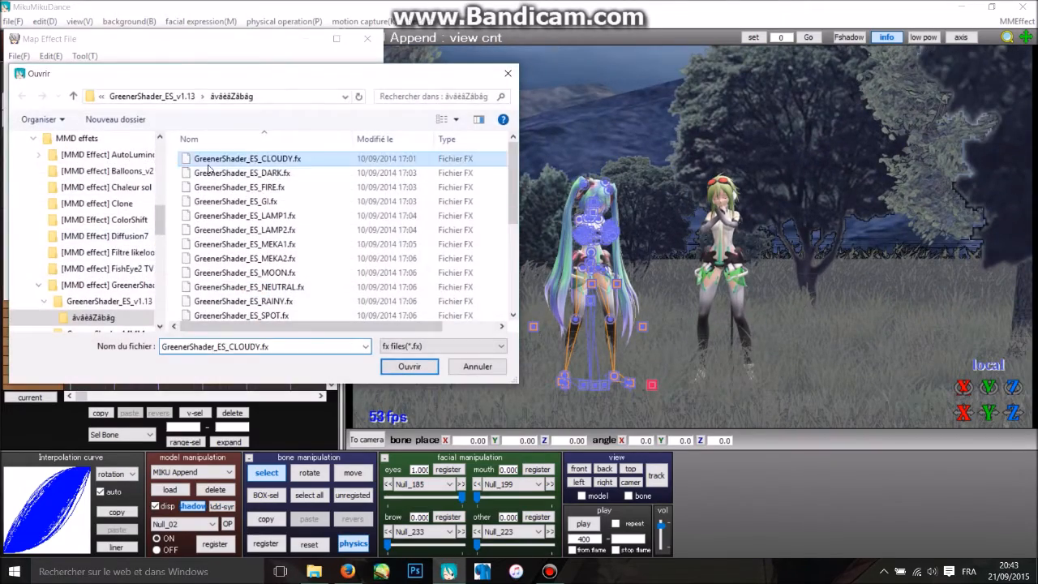
{"action": "right_click_drag", "start_coordinate": [679, 176], "coordinate": [664, 198]}
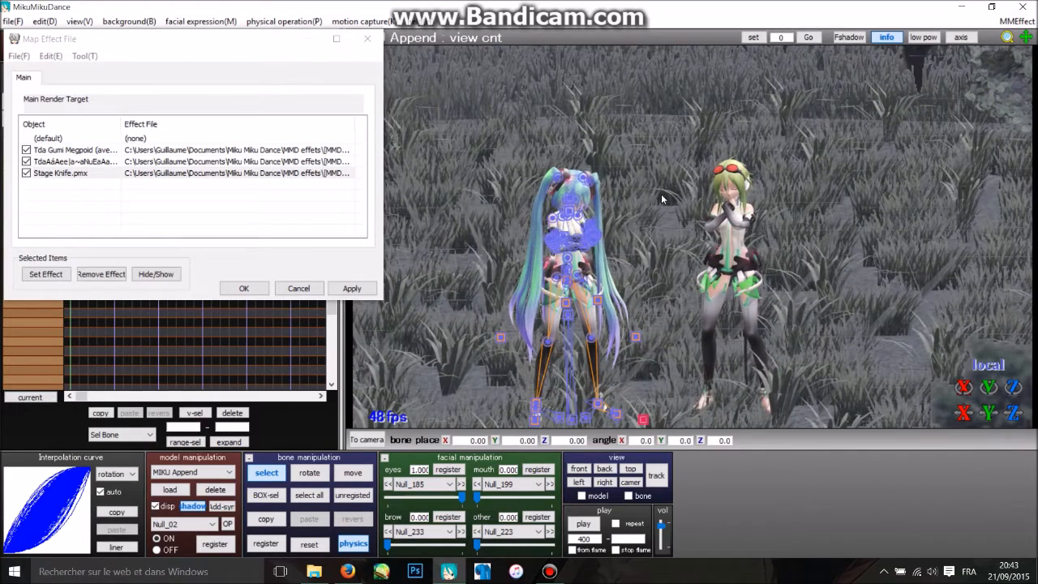
{"action": "left_click", "coordinate": [243, 288]}
{"action": "middle_click_drag", "start_coordinate": [686, 225], "coordinate": [677, 183]}
{"action": "right_click_drag", "start_coordinate": [677, 183], "coordinate": [664, 233]}
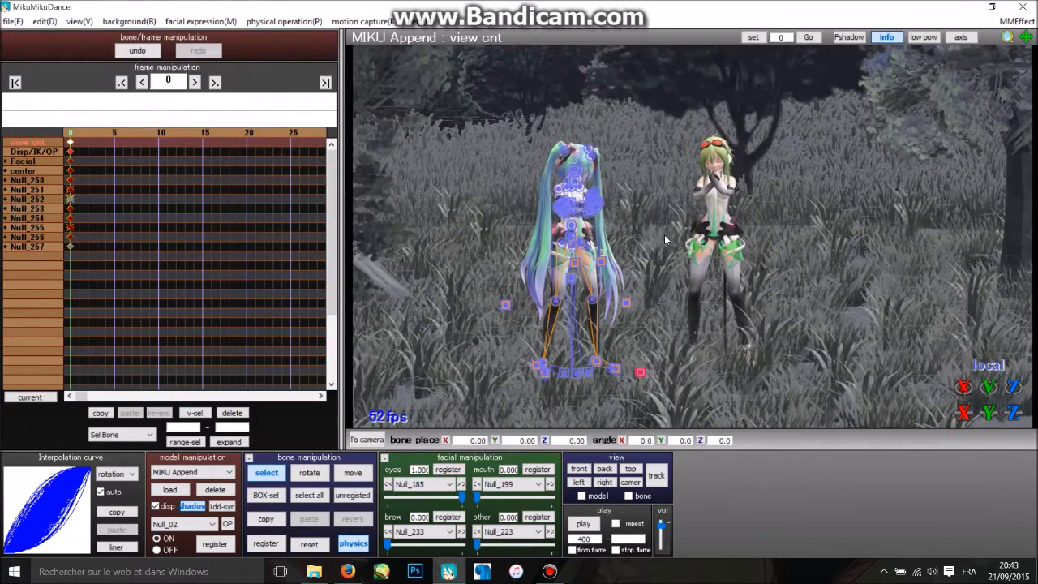
Load AutoLuminous.x into the MikuMikuDance scene from the AutoLuminous2 folder inside MMD effets in File Explorer.
{"action": "scroll", "coordinate": [664, 234], "scroll_direction": "up", "scroll_amount": 1}
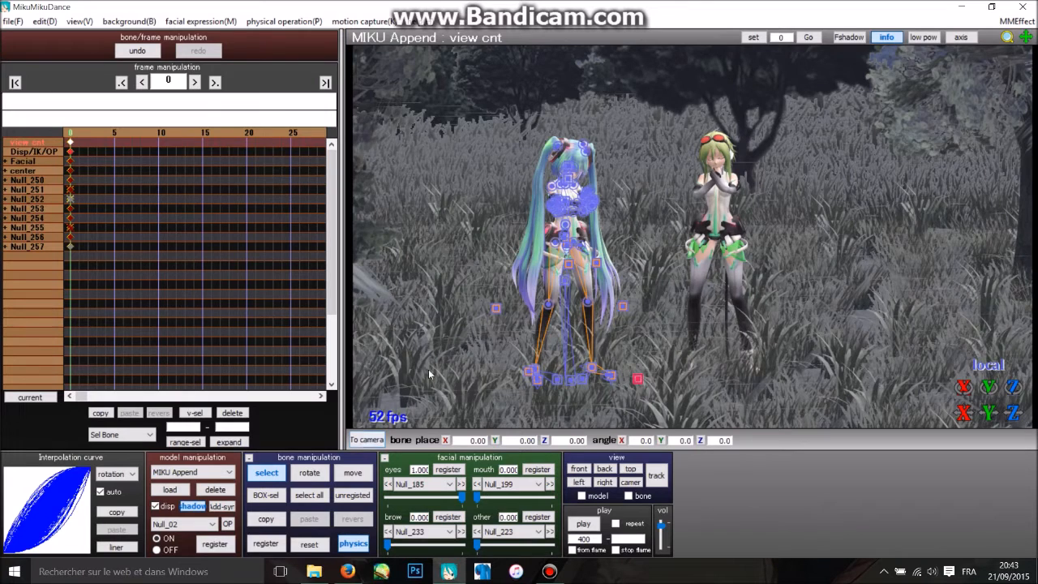
{"action": "left_click", "coordinate": [312, 572]}
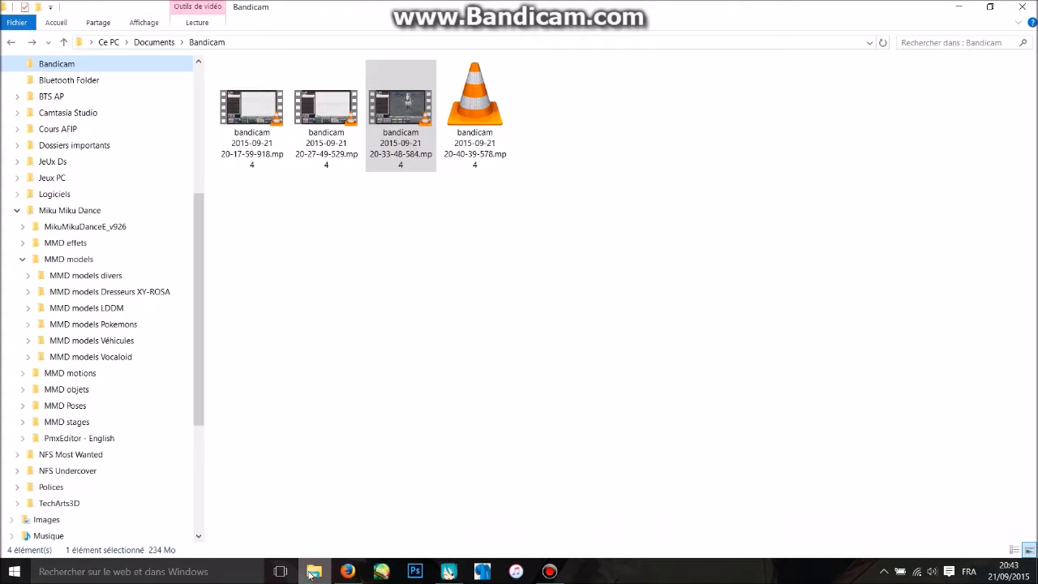
{"action": "left_click", "coordinate": [53, 212]}
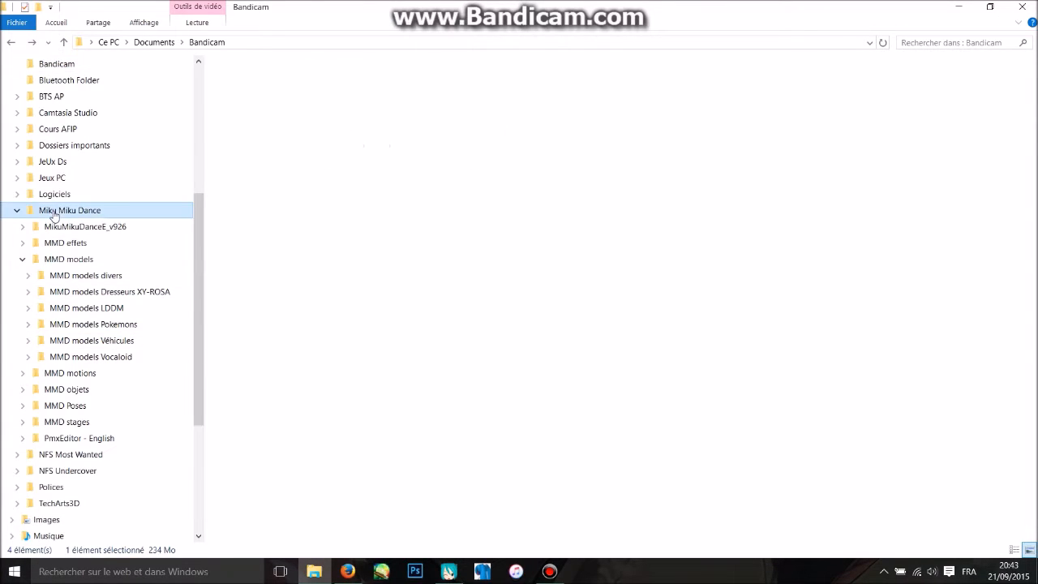
{"action": "double_click", "coordinate": [252, 99]}
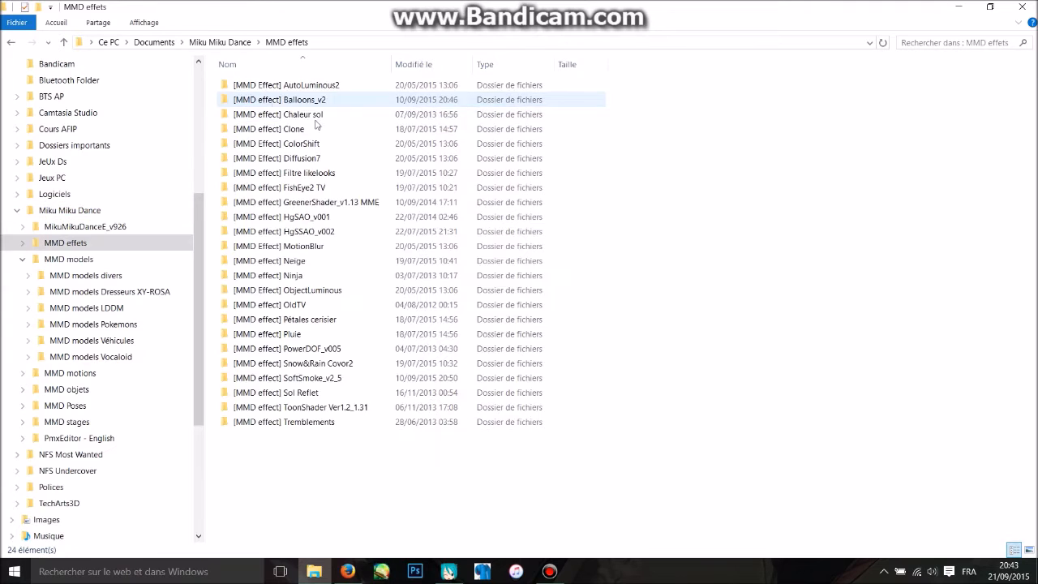
{"action": "double_click", "coordinate": [284, 84]}
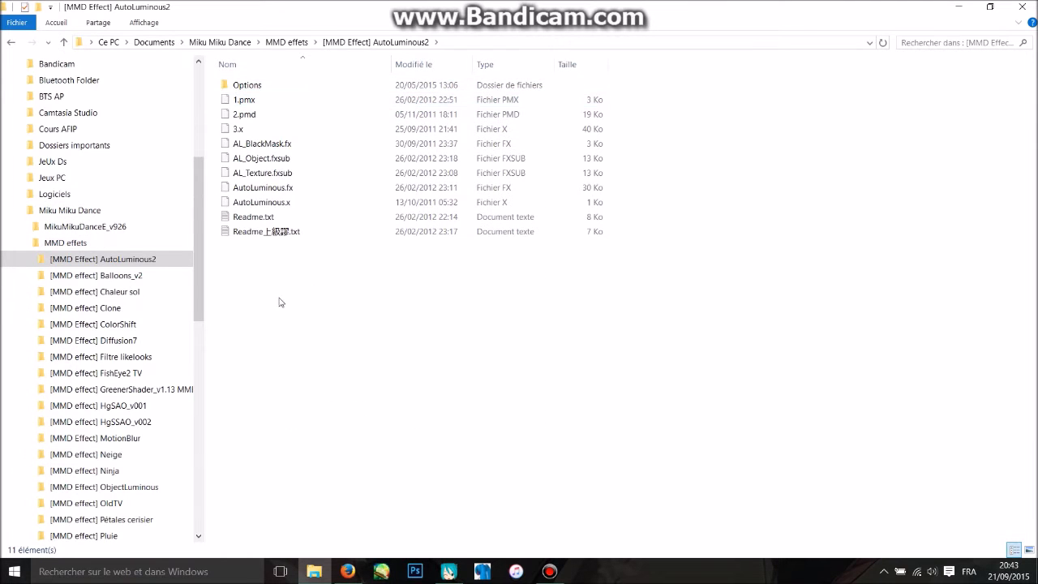
{"action": "left_click_drag", "start_coordinate": [259, 202], "coordinate": [565, 226]}
Examine the AutoLuminous glow on the Gumi and Miku outfits up close.
{"action": "scroll", "coordinate": [685, 259], "scroll_direction": "up", "scroll_amount": 8}
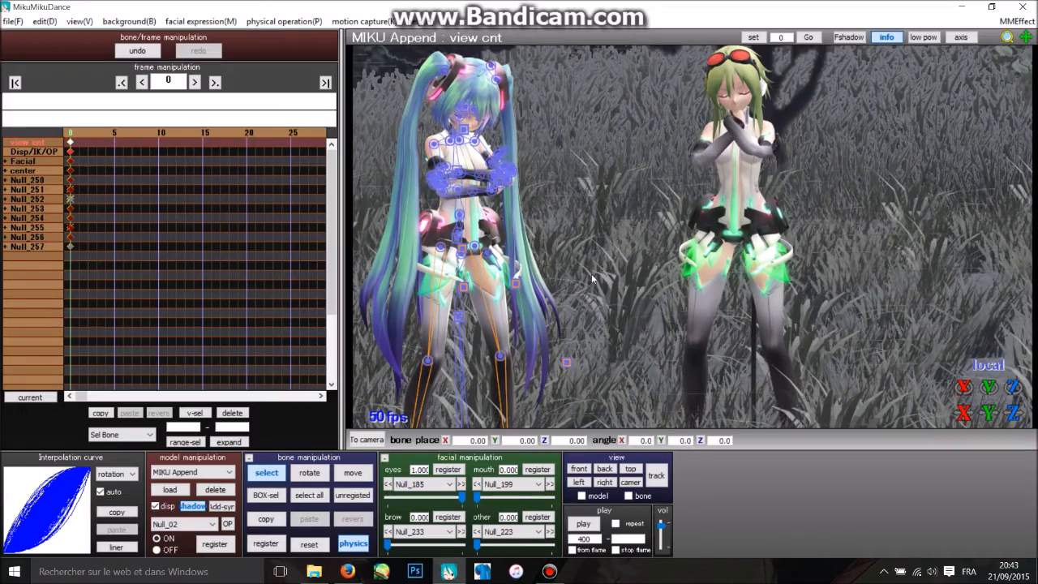
{"action": "mouse_move", "coordinate": [777, 252]}
{"action": "right_mouse_down"}
{"action": "mouse_move", "coordinate": [770, 272]}
{"action": "mouse_move", "coordinate": [780, 270]}
{"action": "right_mouse_up"}
{"action": "scroll", "coordinate": [780, 268], "scroll_direction": "up", "scroll_amount": 6}
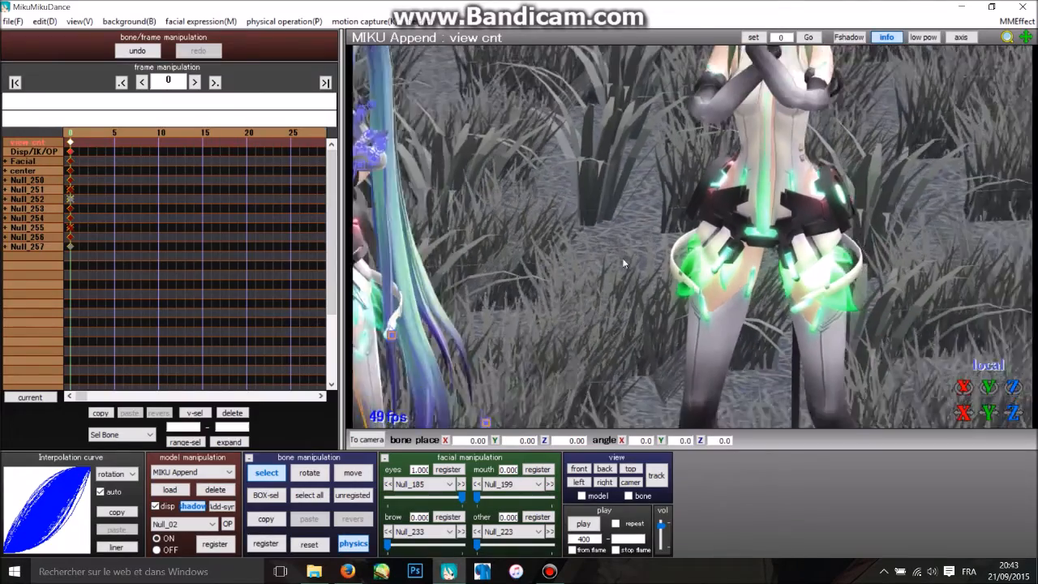
{"action": "scroll", "coordinate": [623, 263], "scroll_direction": "down", "scroll_amount": 4}
{"action": "middle_click_drag", "start_coordinate": [538, 249], "coordinate": [641, 237]}
{"action": "scroll", "coordinate": [668, 233], "scroll_direction": "down", "scroll_amount": 1}
{"action": "scroll", "coordinate": [639, 238], "scroll_direction": "up", "scroll_amount": 1}
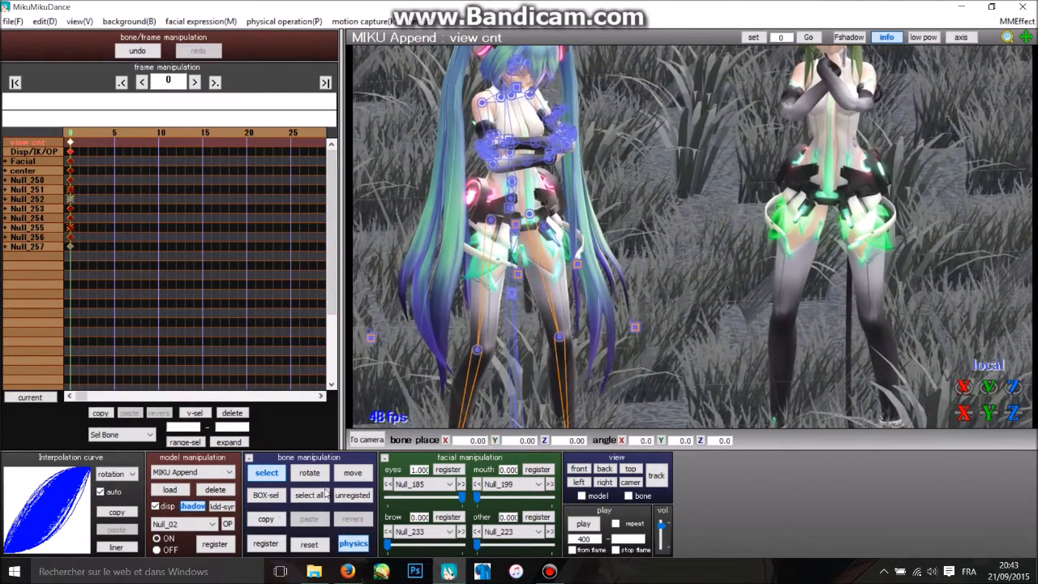
Load HgSAO.x from the HgSAO_v001 effect folder in File Explorer into the MikuMikuDance scene.
{"action": "left_click", "coordinate": [314, 571]}
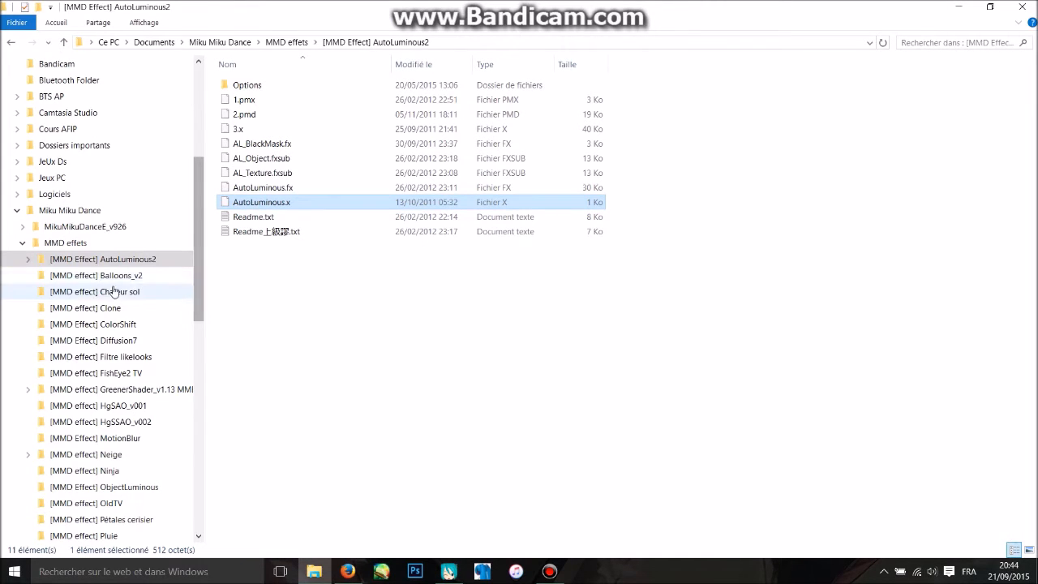
{"action": "scroll", "coordinate": [121, 300], "scroll_direction": "down", "scroll_amount": 1}
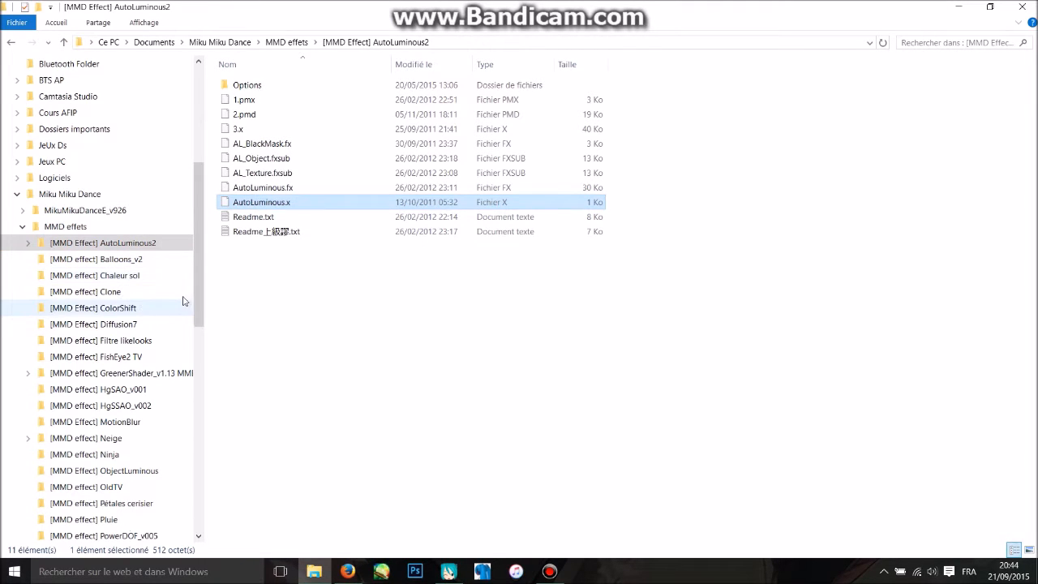
{"action": "left_click_drag", "start_coordinate": [198, 281], "coordinate": [196, 312]}
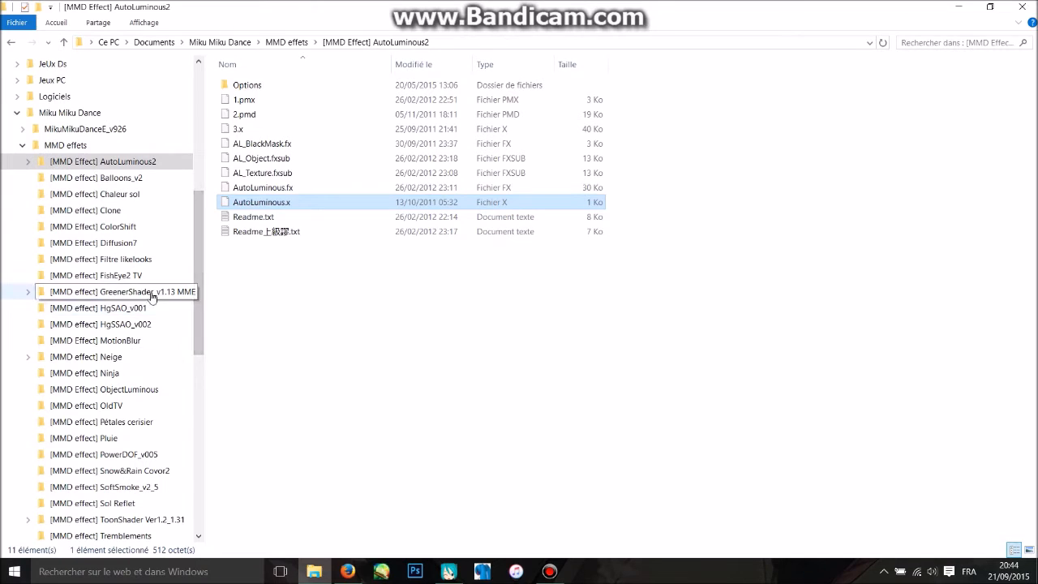
{"action": "left_click", "coordinate": [114, 309]}
{"action": "left_click_drag", "start_coordinate": [261, 102], "coordinate": [561, 285]}
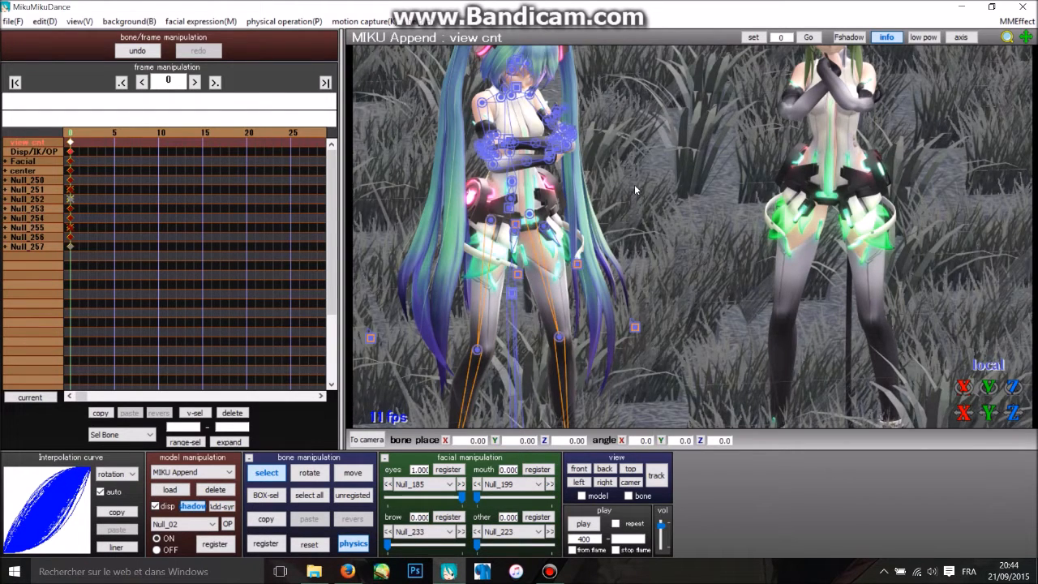
{"action": "middle_click_drag", "start_coordinate": [700, 202], "coordinate": [680, 273]}
Add HgSSAO.x from the HgSSAO_v002 effect folder in File Explorer to the MikuMikuDance scene.
{"action": "left_click", "coordinate": [314, 571]}
{"action": "left_click", "coordinate": [72, 325]}
{"action": "left_click_drag", "start_coordinate": [258, 101], "coordinate": [582, 349]}
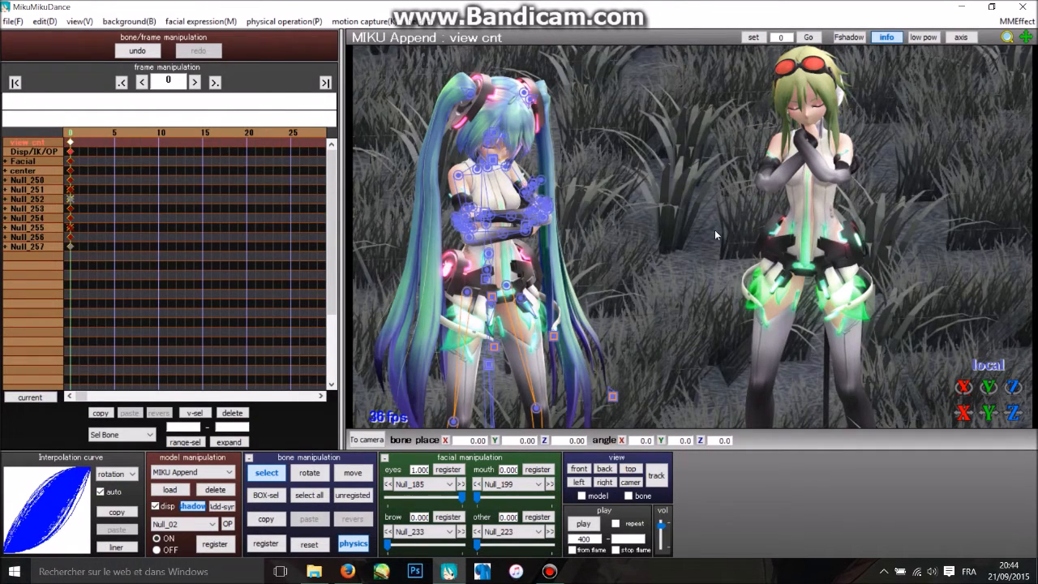
{"action": "right_click_drag", "start_coordinate": [719, 222], "coordinate": [727, 216]}
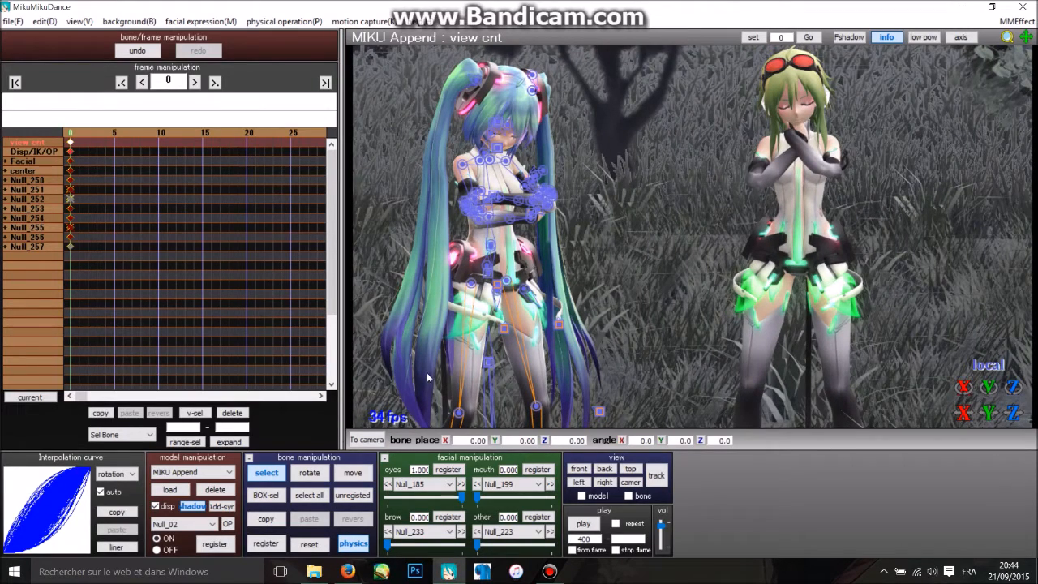
Load MotionBlur.x from the MotionBlur effect folder in File Explorer into the MikuMikuDance scene.
{"action": "left_click", "coordinate": [314, 576]}
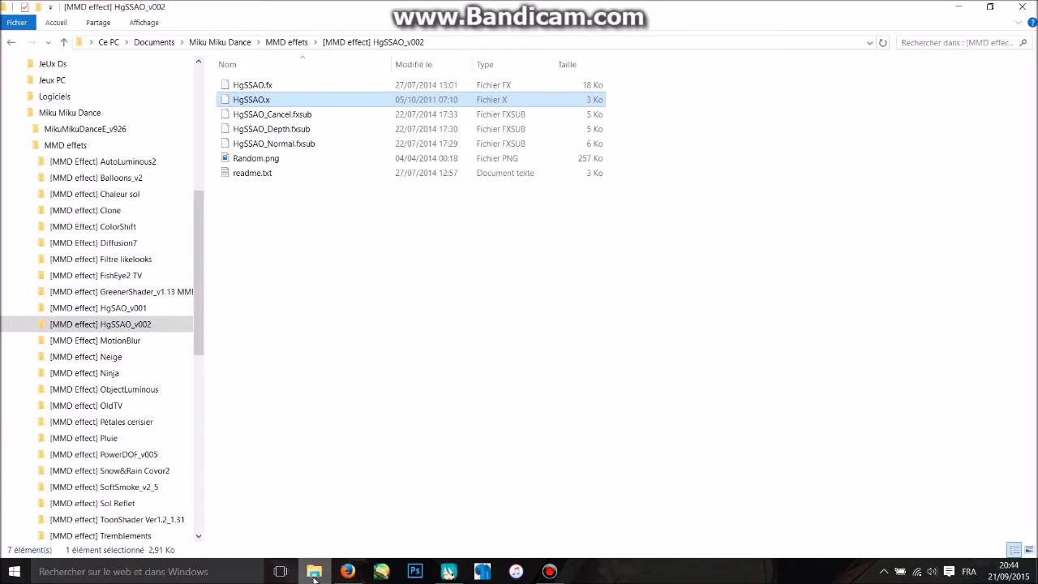
{"action": "left_click", "coordinate": [84, 341]}
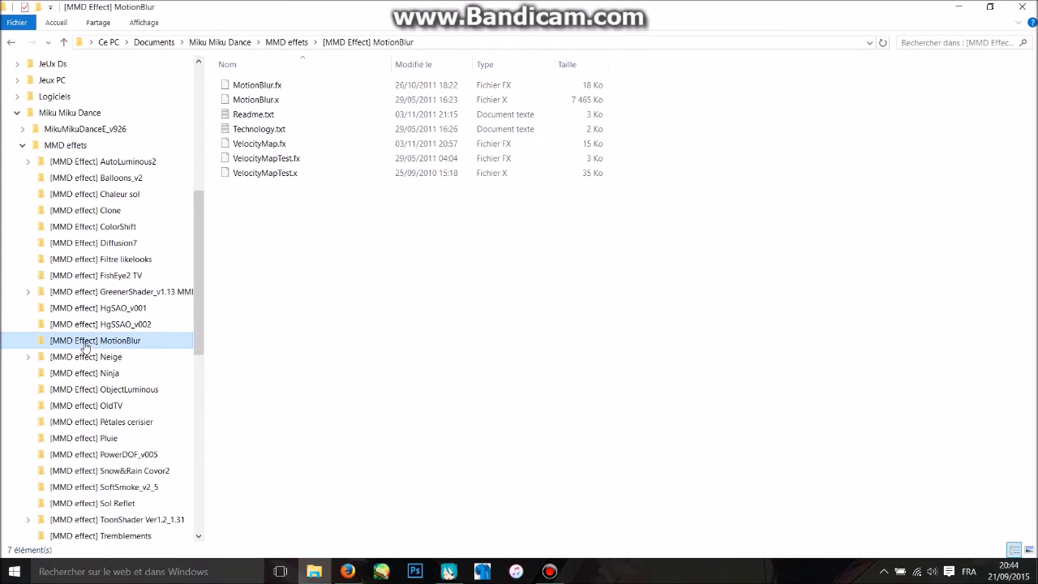
{"action": "left_click", "coordinate": [256, 98]}
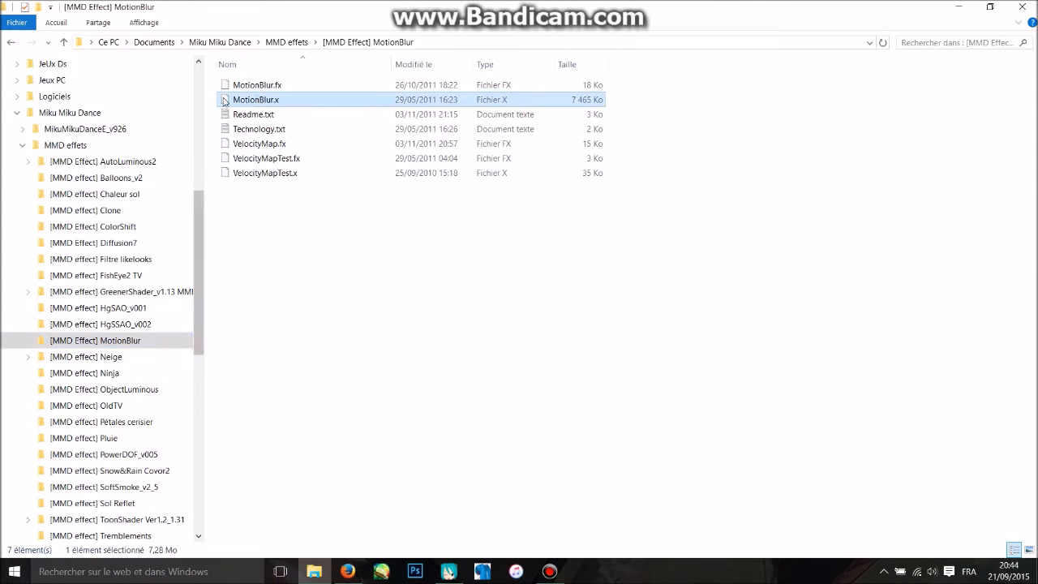
{"action": "left_click_drag", "start_coordinate": [260, 125], "coordinate": [616, 281]}
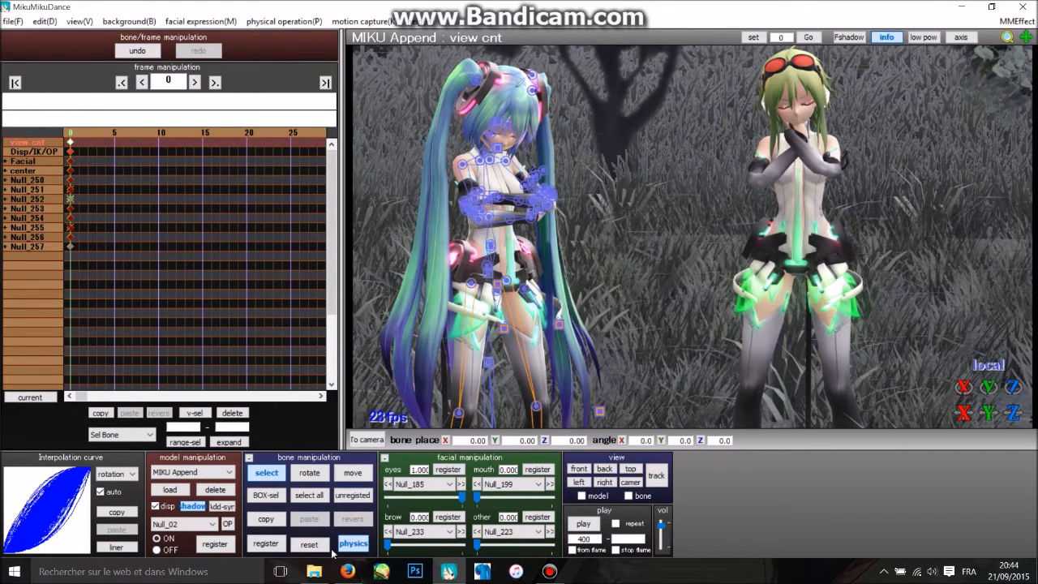
Load the WorldSnow.x snow effect from the Neige folder in File Explorer into the MikuMikuDance scene and view the snowfall.
{"action": "left_click", "coordinate": [314, 571]}
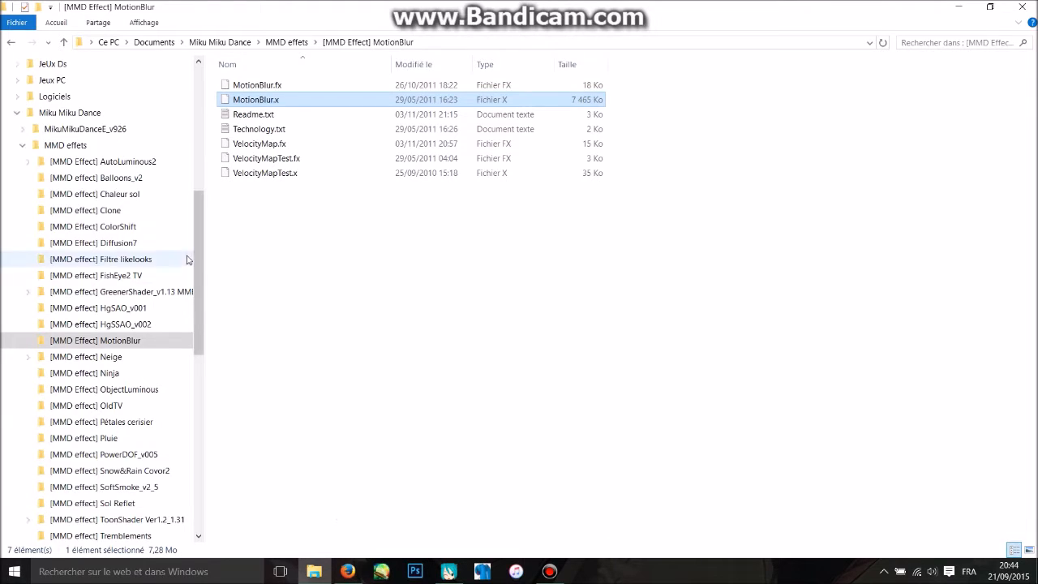
{"action": "left_click_drag", "start_coordinate": [201, 227], "coordinate": [200, 276]}
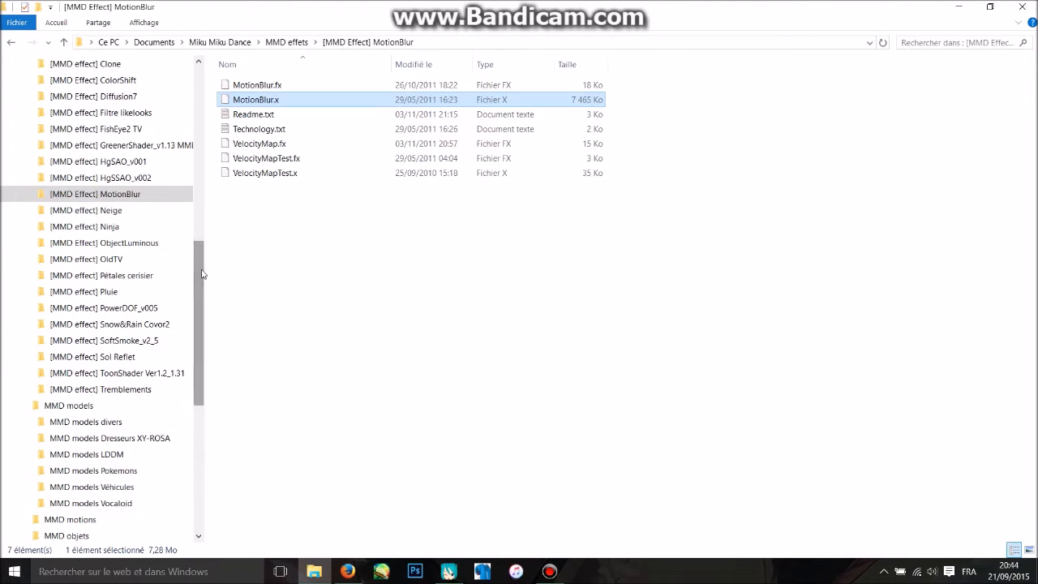
{"action": "left_click", "coordinate": [85, 210]}
{"action": "left_click_drag", "start_coordinate": [276, 216], "coordinate": [527, 322]}
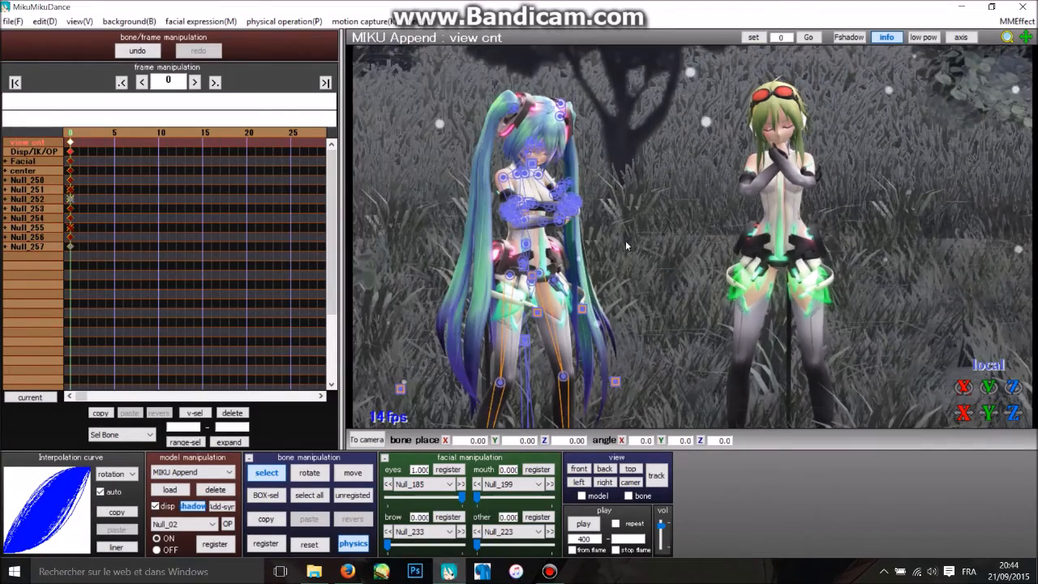
{"action": "scroll", "coordinate": [647, 236], "scroll_direction": "down", "scroll_amount": 3}
{"action": "mouse_move", "coordinate": [655, 250]}
{"action": "right_mouse_down"}
{"action": "mouse_move", "coordinate": [638, 242]}
{"action": "mouse_move", "coordinate": [587, 251]}
{"action": "mouse_move", "coordinate": [655, 242]}
{"action": "mouse_move", "coordinate": [619, 248]}
{"action": "mouse_move", "coordinate": [636, 243]}
{"action": "right_mouse_up"}
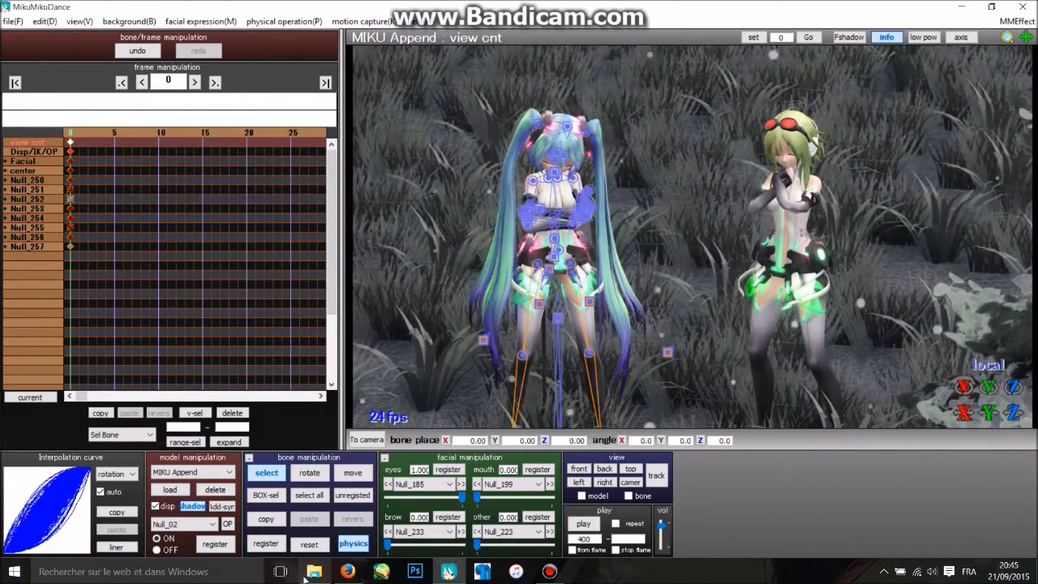
Load PowerDOF.x from the PowerDOF_v005 folder in File Explorer into the MikuMikuDance scene and check the depth-of-field blur at different distances.
{"action": "left_click", "coordinate": [314, 570]}
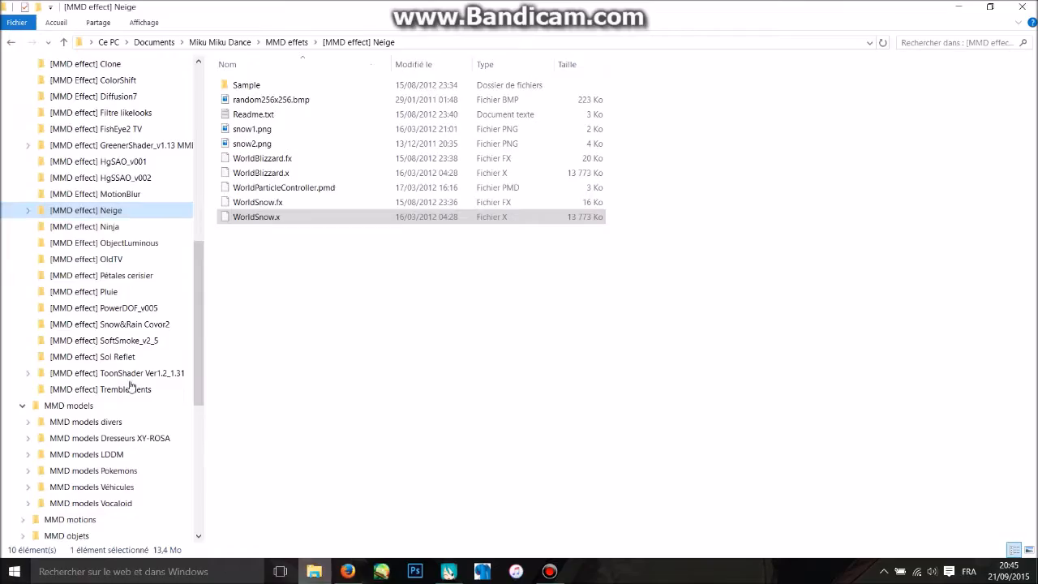
{"action": "left_click", "coordinate": [108, 310]}
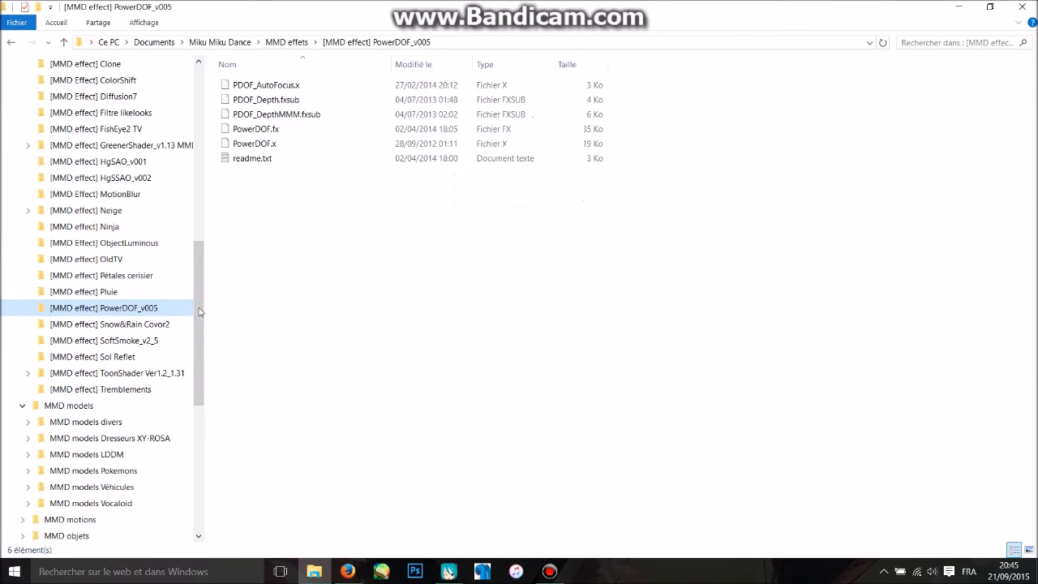
{"action": "left_click", "coordinate": [256, 146]}
{"action": "left_click_drag", "start_coordinate": [249, 144], "coordinate": [558, 288]}
{"action": "right_click_drag", "start_coordinate": [702, 281], "coordinate": [689, 222]}
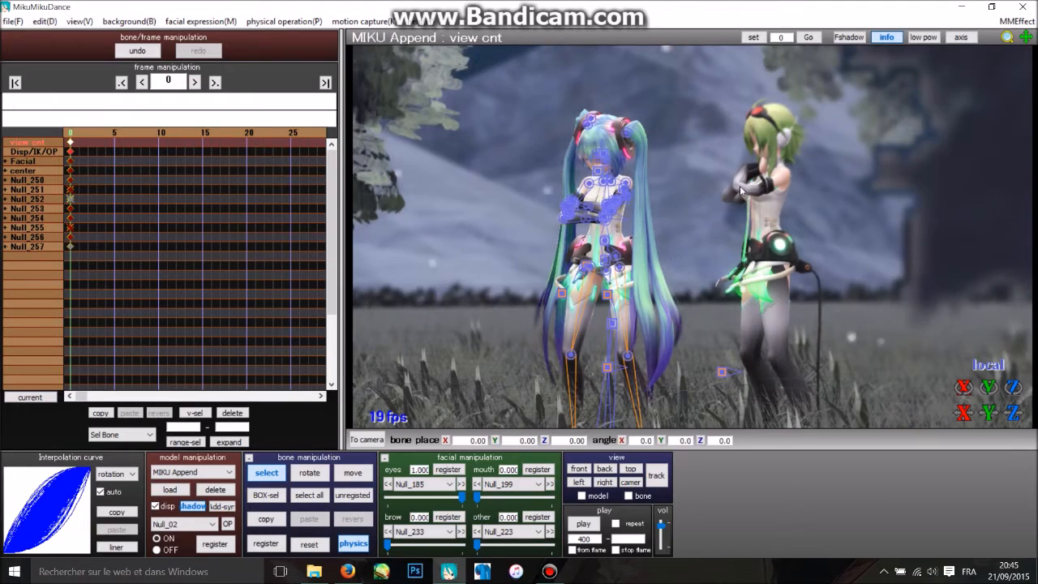
{"action": "scroll", "coordinate": [748, 190], "scroll_direction": "up", "scroll_amount": 8}
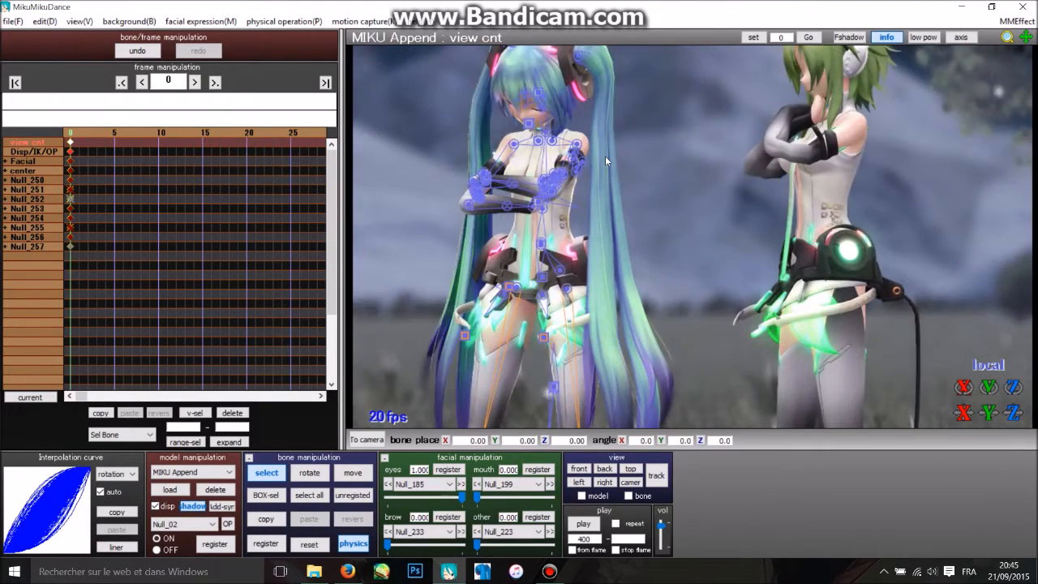
{"action": "right_click_drag", "start_coordinate": [601, 159], "coordinate": [733, 278]}
{"action": "scroll", "coordinate": [731, 273], "scroll_direction": "up", "scroll_amount": 5}
{"action": "scroll", "coordinate": [729, 271], "scroll_direction": "down", "scroll_amount": 5}
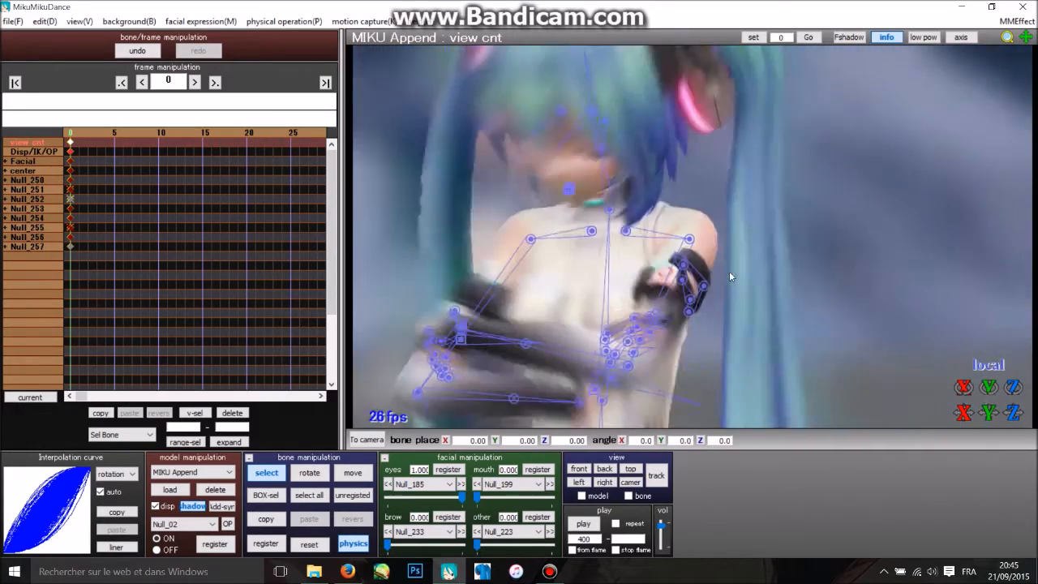
{"action": "right_click_drag", "start_coordinate": [729, 270], "coordinate": [803, 283]}
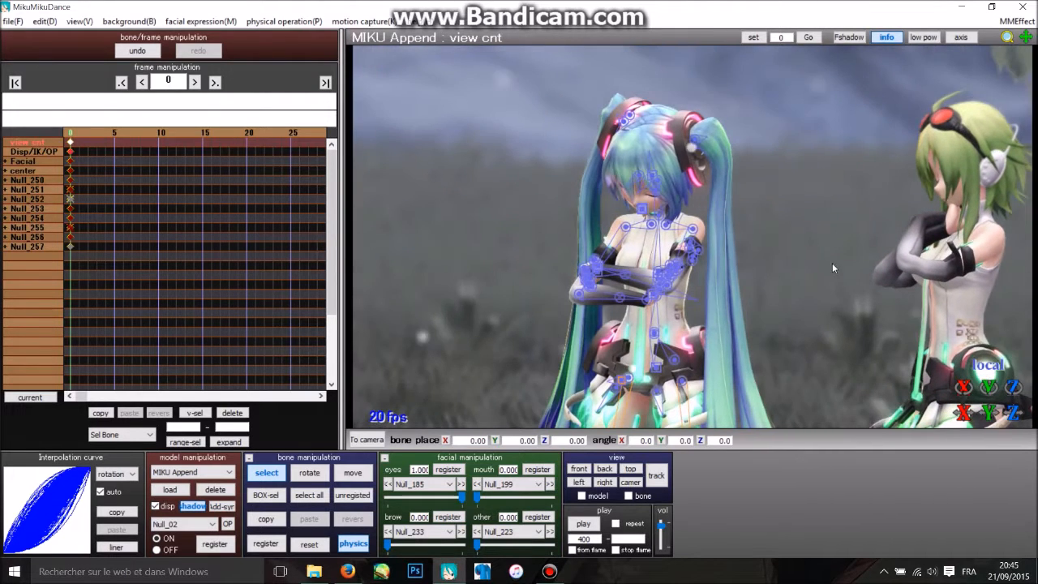
Switch to camera mode and frame Miku and Gumi behind the foreground foliage.
{"action": "left_click", "coordinate": [366, 439]}
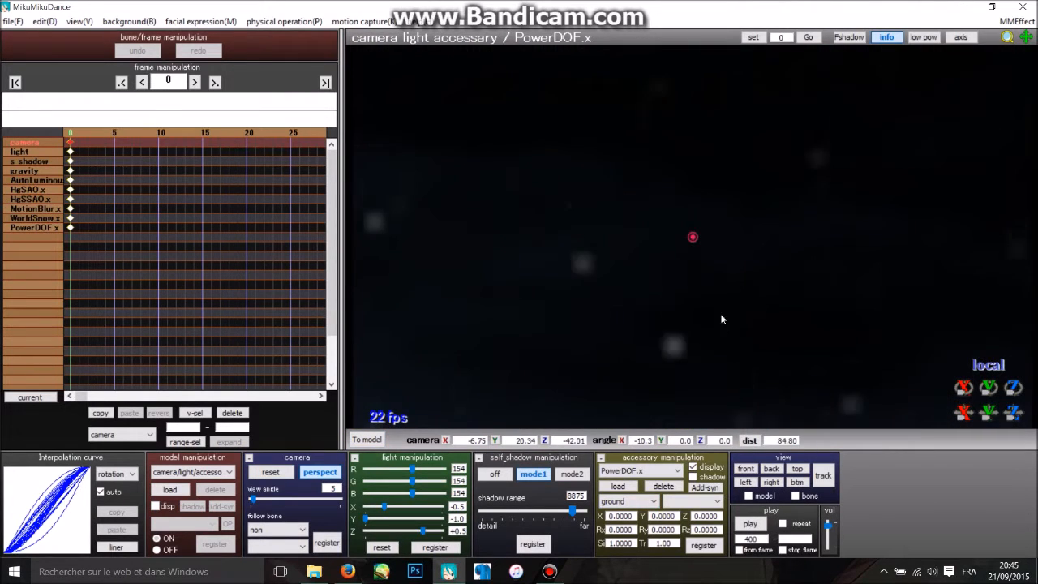
{"action": "right_click_drag", "start_coordinate": [680, 291], "coordinate": [618, 305]}
{"action": "scroll", "coordinate": [645, 325], "scroll_direction": "down", "scroll_amount": 10}
{"action": "scroll", "coordinate": [619, 305], "scroll_direction": "down", "scroll_amount": 3}
{"action": "middle_click_drag", "start_coordinate": [619, 305], "coordinate": [863, 276]}
{"action": "right_click_drag", "start_coordinate": [861, 269], "coordinate": [687, 231]}
{"action": "scroll", "coordinate": [741, 242], "scroll_direction": "up", "scroll_amount": 15}
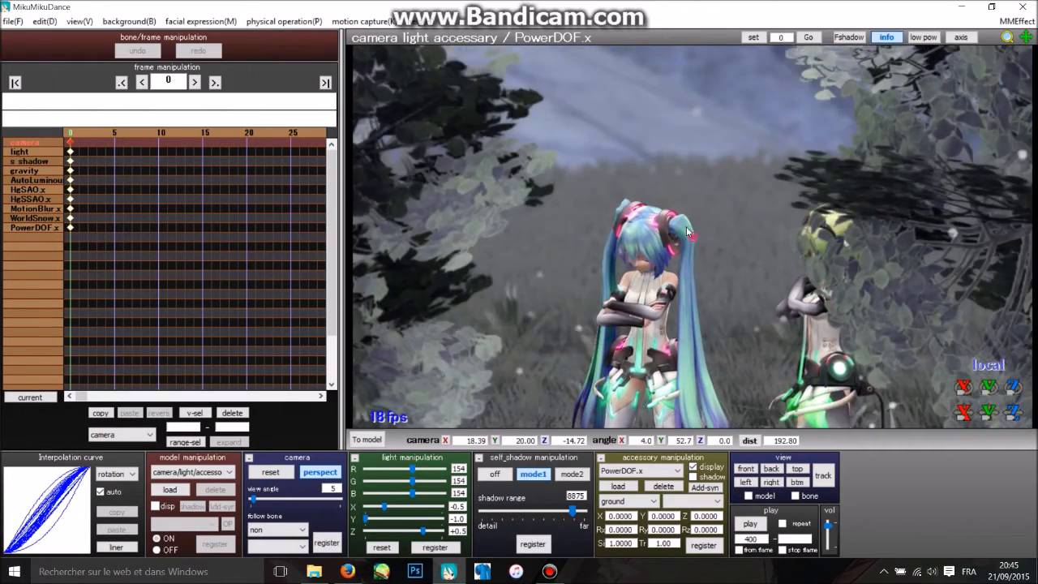
{"action": "scroll", "coordinate": [687, 231], "scroll_direction": "up", "scroll_amount": 2}
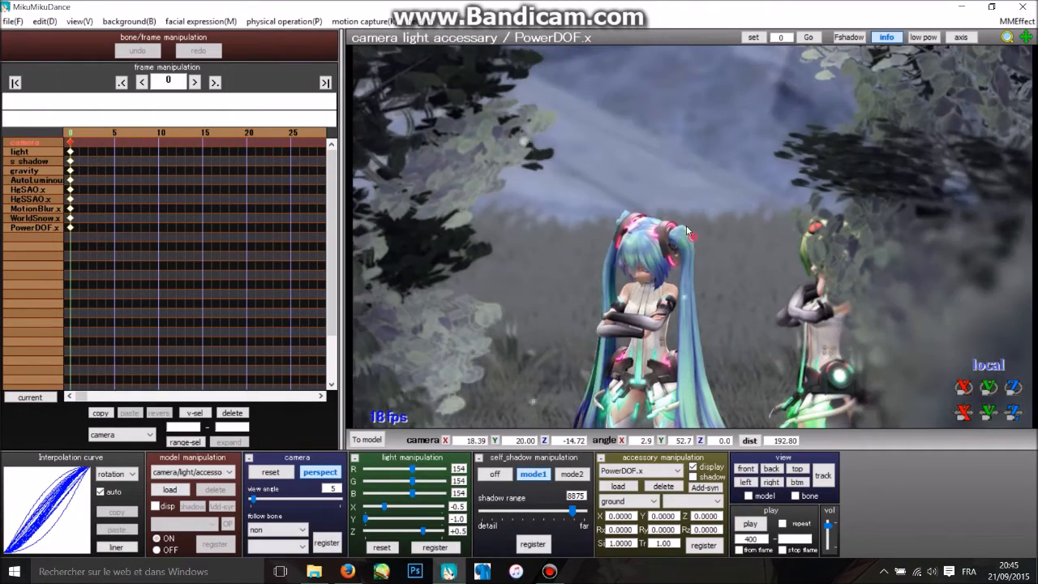
Set the PowerDOF.x accessory's size value (Si) to 0.5.
{"action": "left_click", "coordinate": [659, 472]}
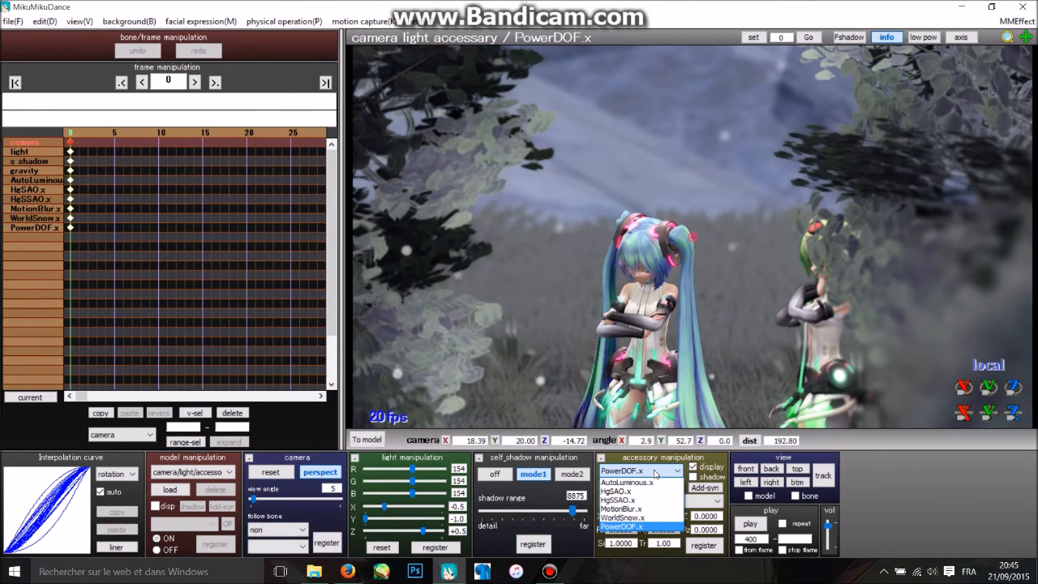
{"action": "left_click", "coordinate": [655, 472]}
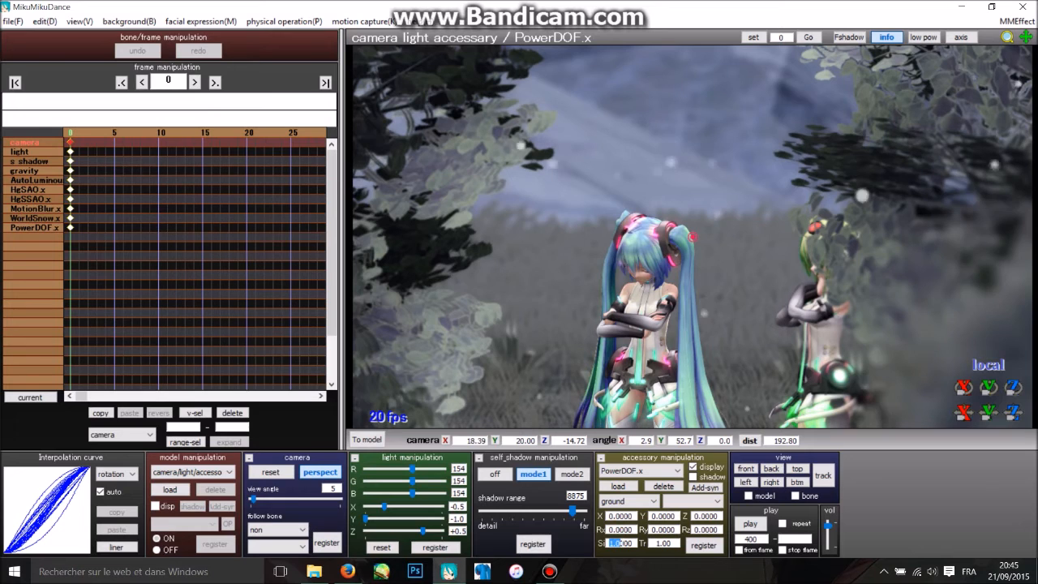
{"action": "type", "text": "0."}
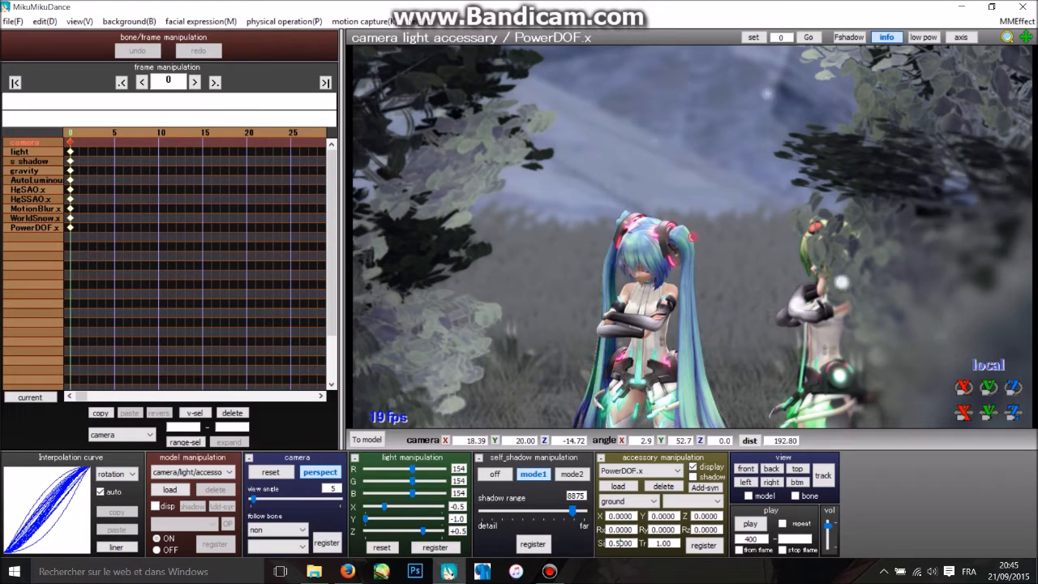
{"action": "type", "text": "5"}
{"action": "key", "text": "Return"}
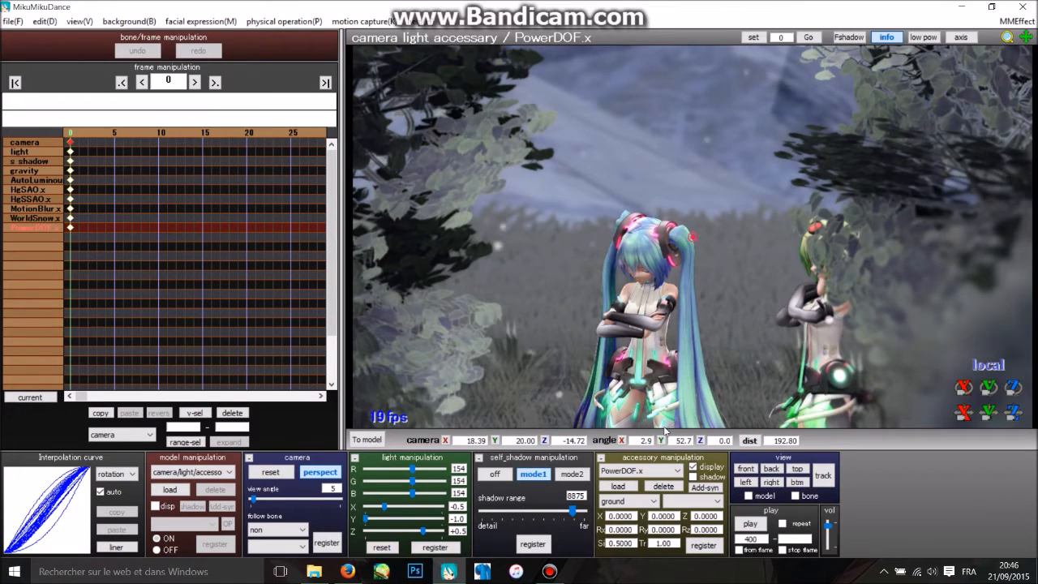
Register the PowerDOF.x accessory settings at frame 0 and play the animation.
{"action": "left_click", "coordinate": [700, 546]}
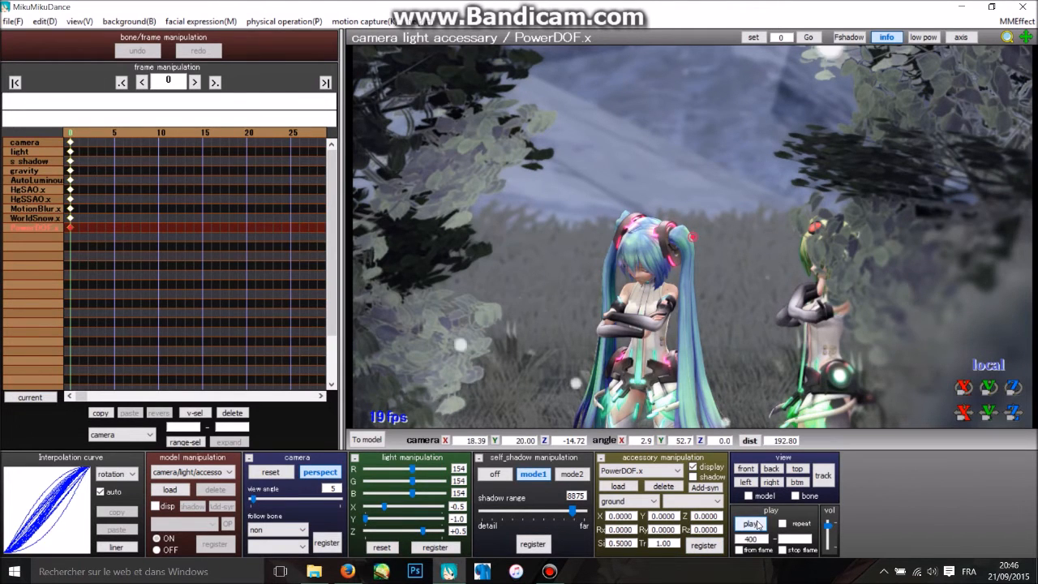
{"action": "left_click", "coordinate": [751, 524]}
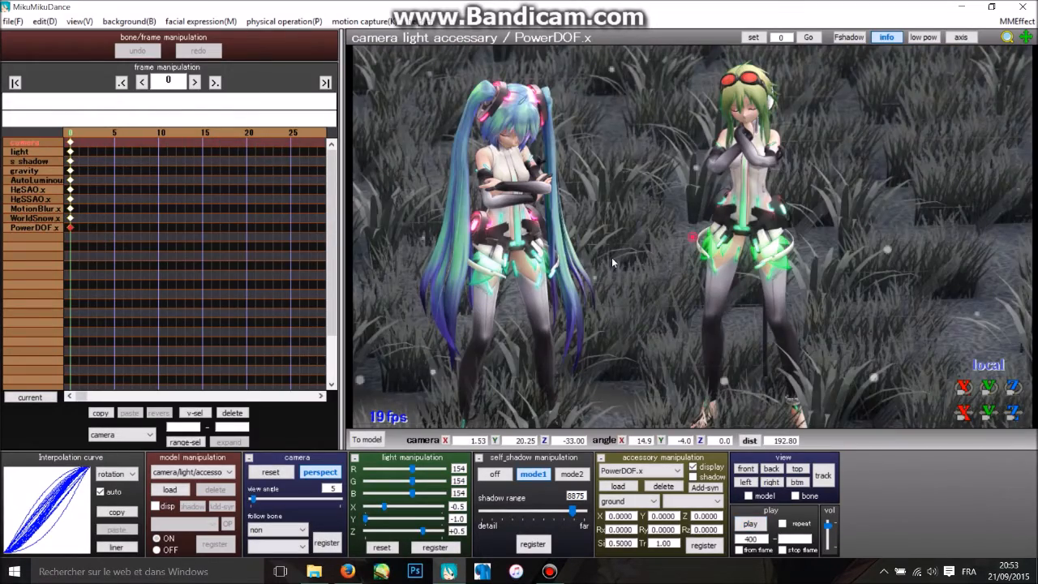
Set the light direction to X -1.0, Y -1.0, Z +0.3 and register the light keyframe at frame 0.
{"action": "right_click_drag", "start_coordinate": [612, 258], "coordinate": [611, 253]}
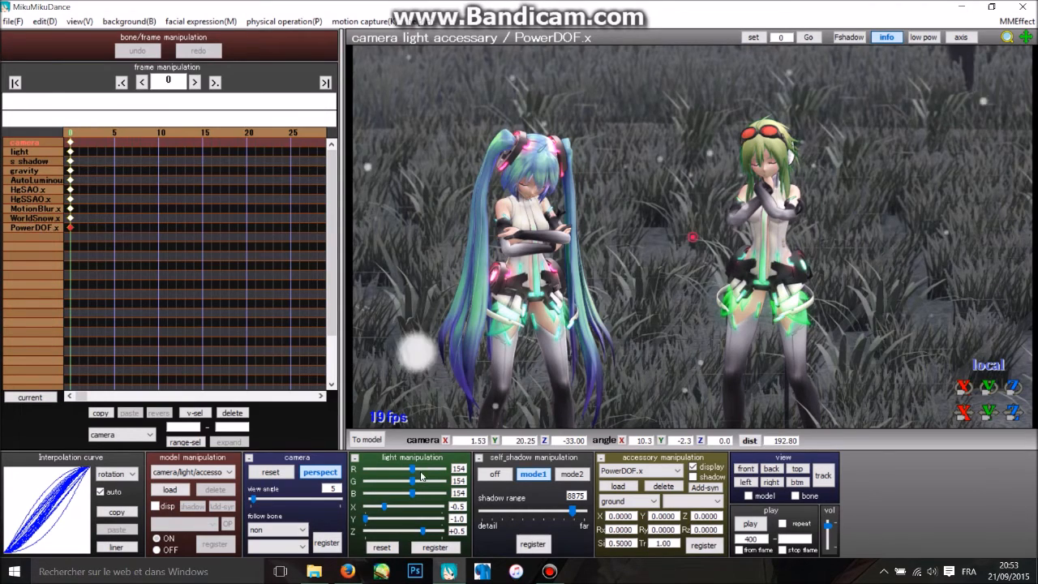
{"action": "scroll", "coordinate": [545, 244], "scroll_direction": "down", "scroll_amount": 6}
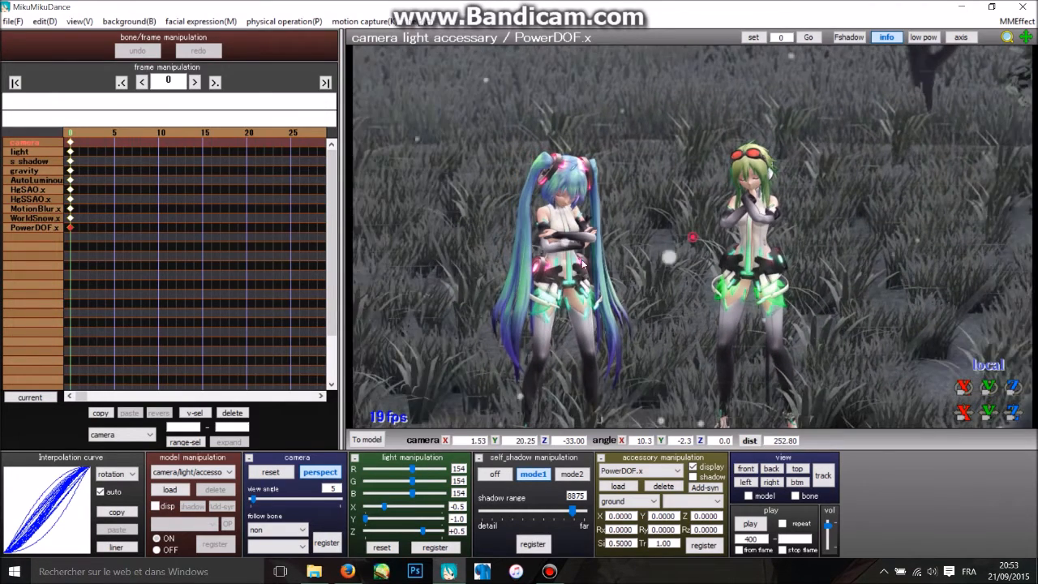
{"action": "mouse_move", "coordinate": [582, 262]}
{"action": "right_mouse_down"}
{"action": "mouse_move", "coordinate": [581, 274]}
{"action": "mouse_move", "coordinate": [588, 261]}
{"action": "mouse_move", "coordinate": [576, 253]}
{"action": "right_mouse_up"}
{"action": "scroll", "coordinate": [576, 253], "scroll_direction": "up", "scroll_amount": 6}
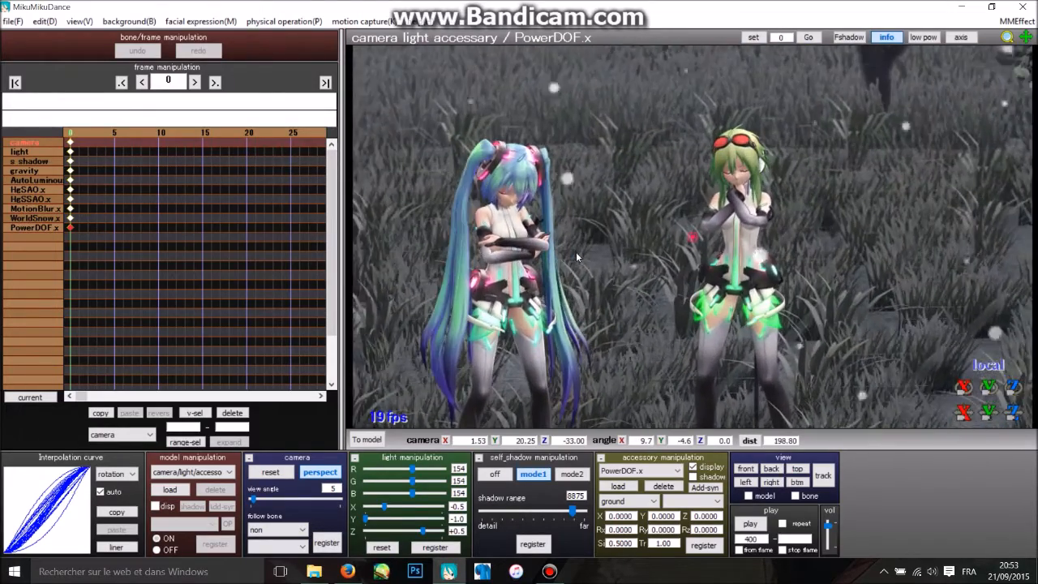
{"action": "scroll", "coordinate": [577, 253], "scroll_direction": "up", "scroll_amount": 6}
{"action": "middle_click_drag", "start_coordinate": [537, 269], "coordinate": [554, 245]}
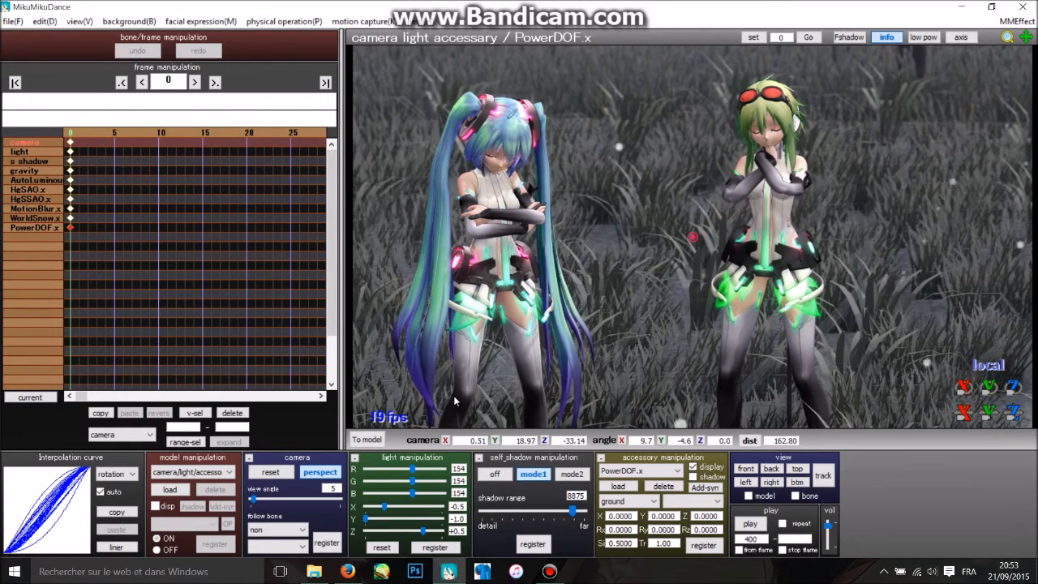
{"action": "mouse_move", "coordinate": [384, 507]}
{"action": "left_mouse_down"}
{"action": "mouse_move", "coordinate": [455, 499]}
{"action": "mouse_move", "coordinate": [366, 509]}
{"action": "left_mouse_up"}
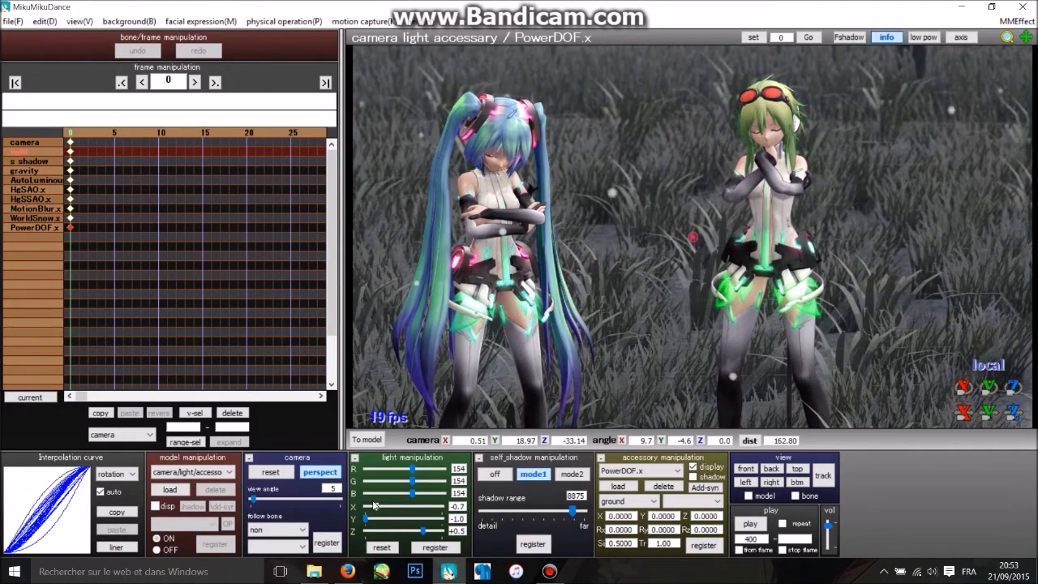
{"action": "left_click_drag", "start_coordinate": [365, 518], "coordinate": [409, 528]}
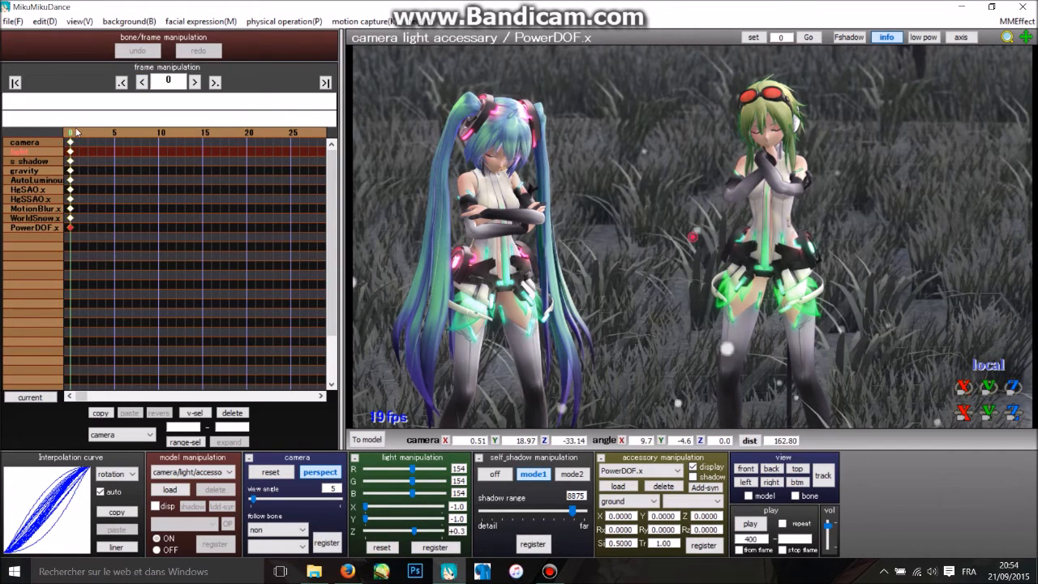
{"action": "left_click", "coordinate": [70, 216]}
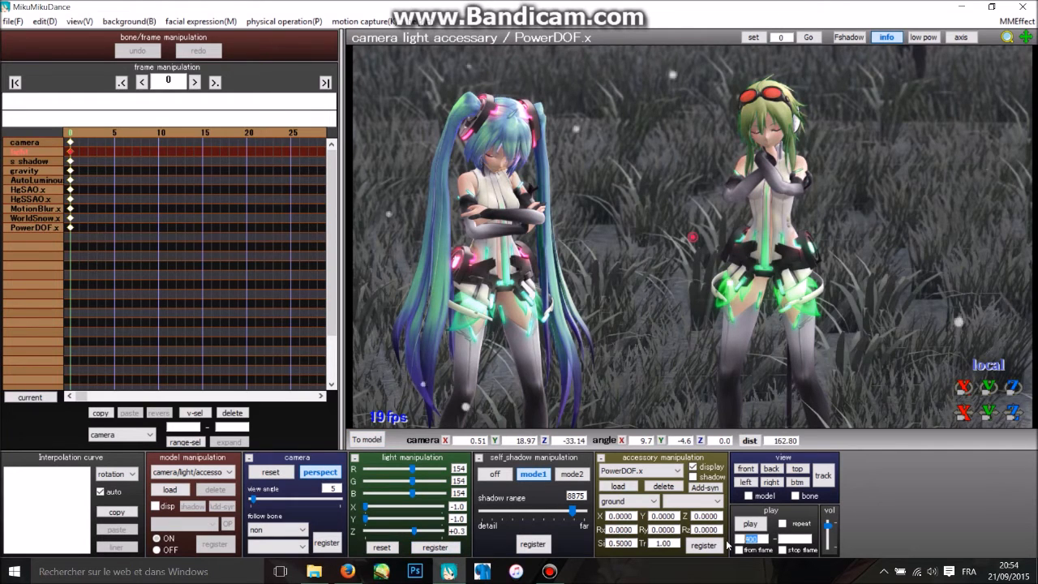
Set the playback start frame to 0 and play the animation to check the existing camera motion.
{"action": "left_click", "coordinate": [366, 440]}
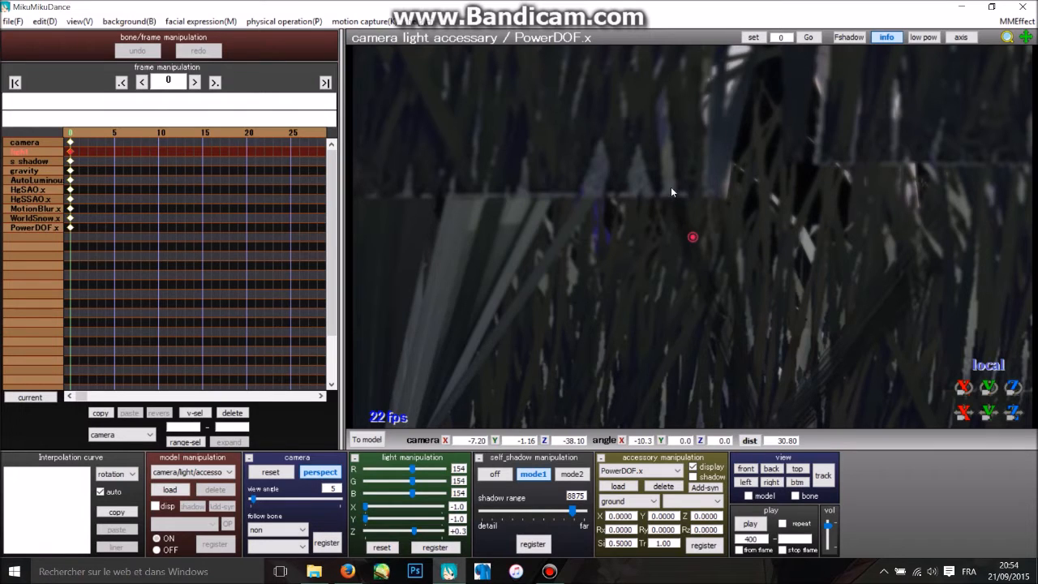
{"action": "middle_click_drag", "start_coordinate": [661, 193], "coordinate": [719, 476]}
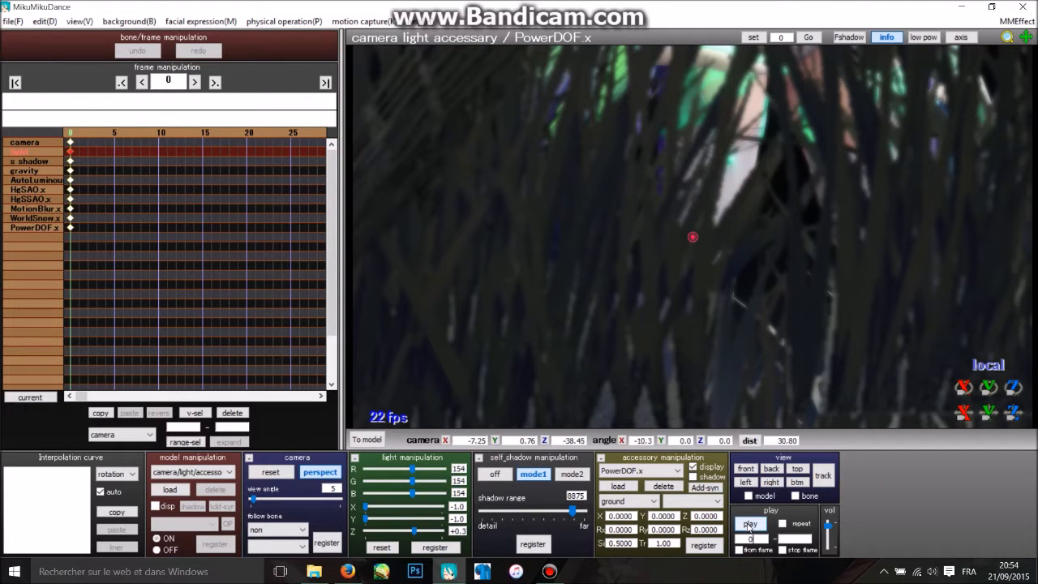
{"action": "left_click", "coordinate": [750, 524]}
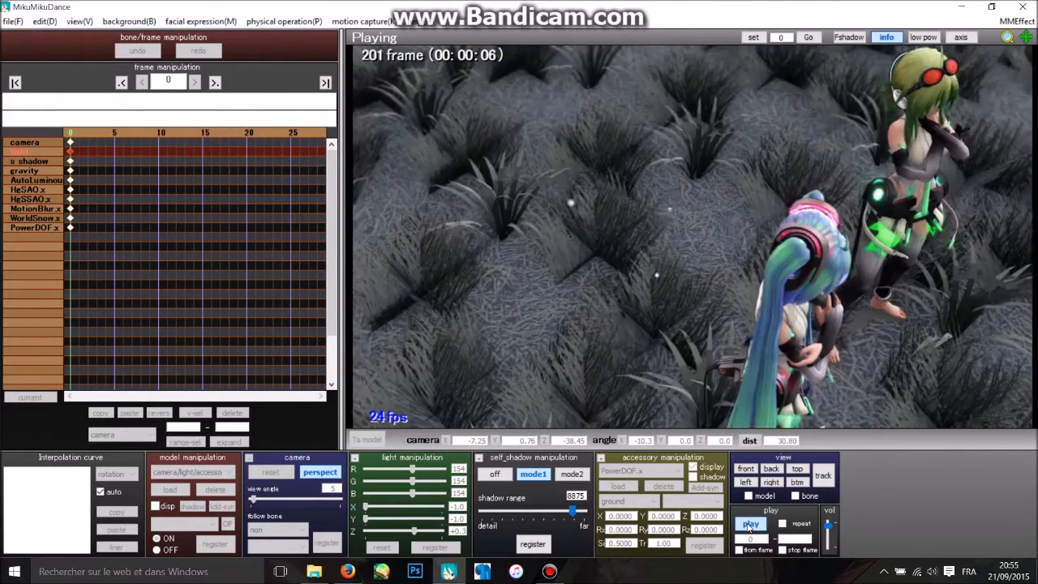
{"action": "left_click", "coordinate": [750, 525]}
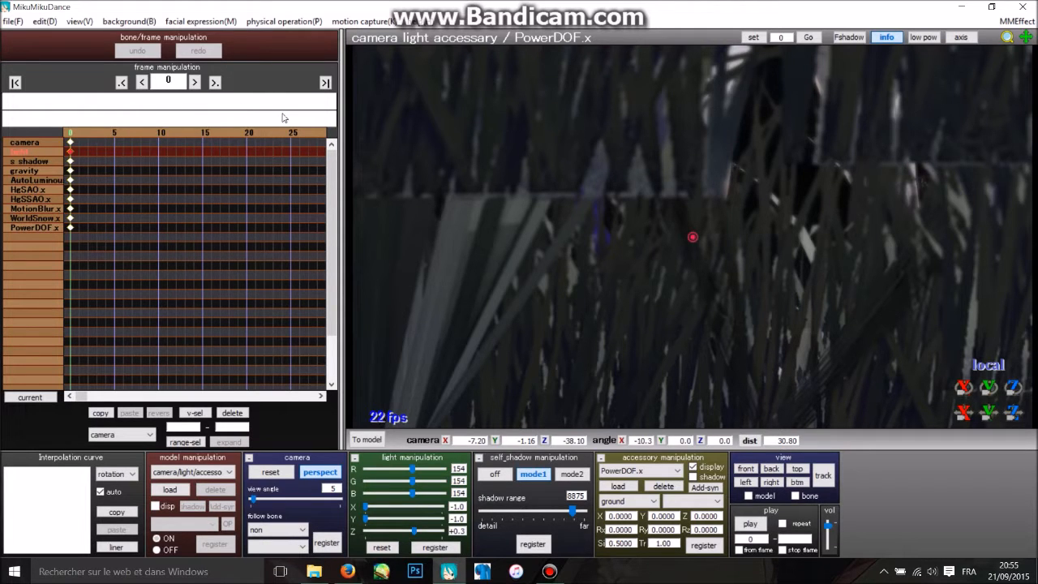
Frame Miku's face and crossed arms in close-up at frame 0, camera distance 36.80, and register the camera keyframe.
{"action": "middle_click_drag", "start_coordinate": [598, 165], "coordinate": [572, 295]}
{"action": "scroll", "coordinate": [575, 300], "scroll_direction": "down", "scroll_amount": 6}
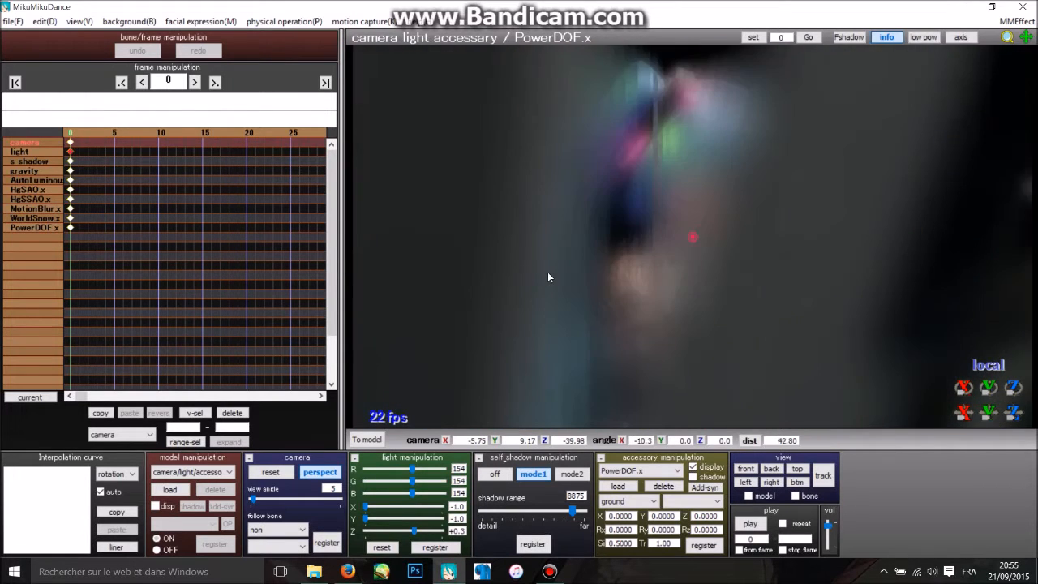
{"action": "scroll", "coordinate": [548, 274], "scroll_direction": "down", "scroll_amount": 3}
{"action": "right_click_drag", "start_coordinate": [551, 276], "coordinate": [548, 263]}
{"action": "scroll", "coordinate": [549, 265], "scroll_direction": "up", "scroll_amount": 6}
{"action": "middle_click_drag", "start_coordinate": [549, 264], "coordinate": [574, 286]}
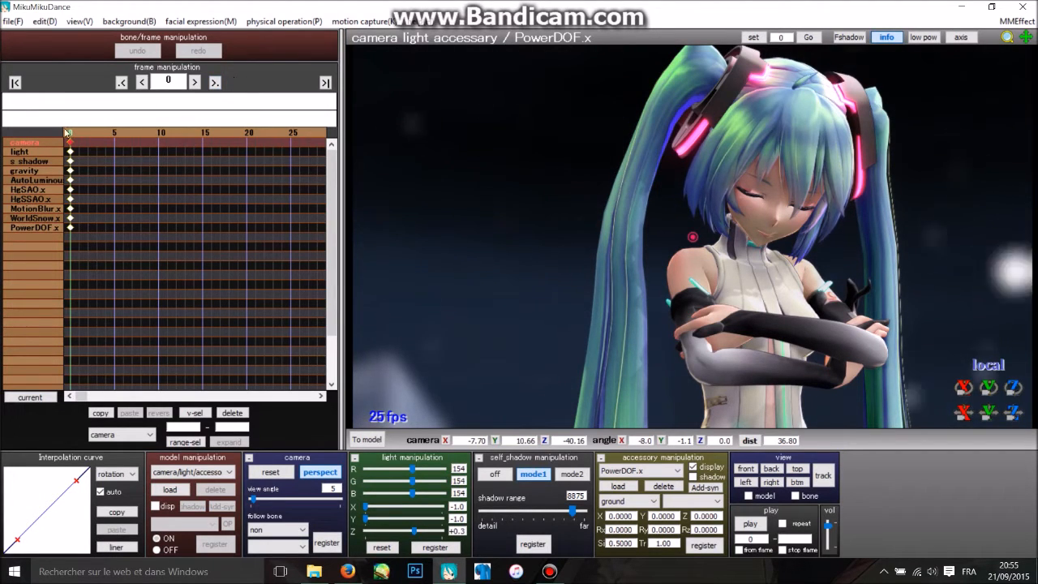
Advance frame by frame from frame 0 to frame 53 to examine how the camera moves around Miku.
{"action": "left_click", "coordinate": [195, 83]}
{"action": "left_click", "coordinate": [195, 83]}
{"action": "left_click", "coordinate": [194, 83]}
{"action": "left_click", "coordinate": [194, 82]}
{"action": "left_click", "coordinate": [194, 83]}
{"action": "left_click", "coordinate": [195, 82]}
{"action": "left_click", "coordinate": [195, 83]}
{"action": "left_click", "coordinate": [194, 83]}
{"action": "left_click", "coordinate": [195, 83]}
{"action": "left_click", "coordinate": [195, 83]}
{"action": "left_click", "coordinate": [194, 83]}
{"action": "left_click", "coordinate": [194, 82]}
{"action": "left_click", "coordinate": [195, 83]}
{"action": "left_click", "coordinate": [194, 83]}
{"action": "left_click", "coordinate": [194, 83]}
{"action": "left_click", "coordinate": [194, 83]}
{"action": "left_click", "coordinate": [195, 83]}
{"action": "left_click", "coordinate": [195, 83]}
{"action": "left_click", "coordinate": [195, 83]}
{"action": "left_click", "coordinate": [194, 83]}
{"action": "left_click", "coordinate": [195, 83]}
{"action": "left_click", "coordinate": [194, 82]}
{"action": "left_click", "coordinate": [194, 83]}
{"action": "left_click", "coordinate": [195, 82]}
{"action": "left_click", "coordinate": [194, 83]}
{"action": "left_click", "coordinate": [194, 83]}
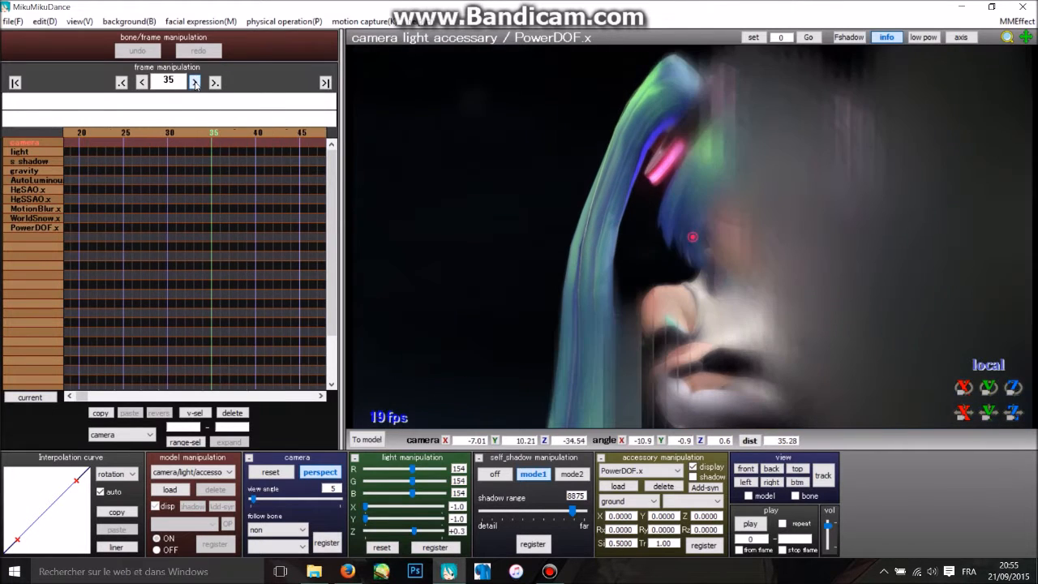
{"action": "left_click", "coordinate": [195, 83]}
{"action": "left_click", "coordinate": [195, 83]}
{"action": "left_click", "coordinate": [194, 83]}
{"action": "left_click", "coordinate": [195, 83]}
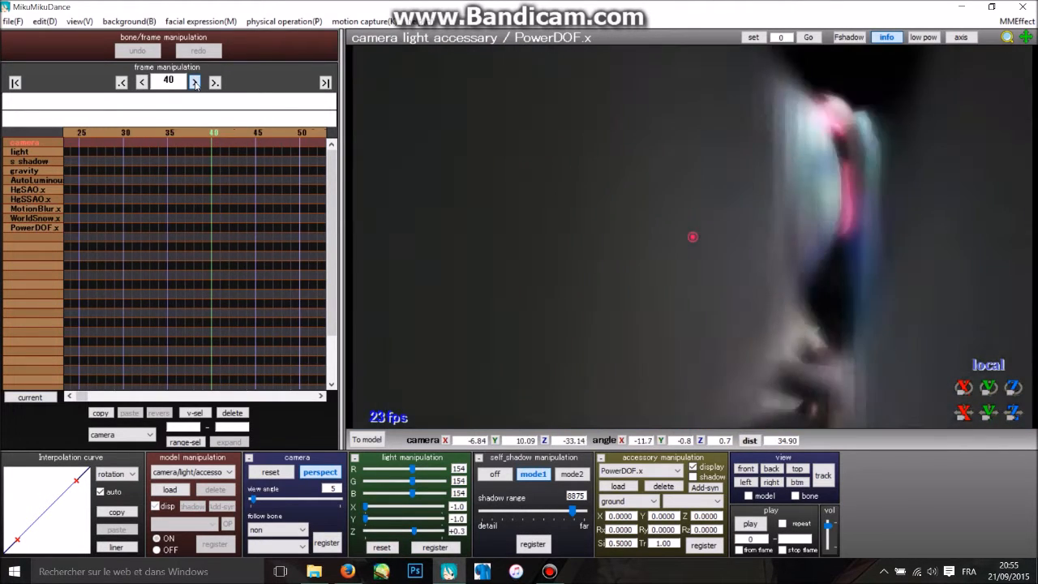
{"action": "left_click", "coordinate": [195, 82]}
{"action": "left_click", "coordinate": [194, 83]}
{"action": "left_click", "coordinate": [194, 82]}
{"action": "left_click", "coordinate": [195, 82]}
{"action": "left_click", "coordinate": [194, 83]}
{"action": "left_click", "coordinate": [195, 82]}
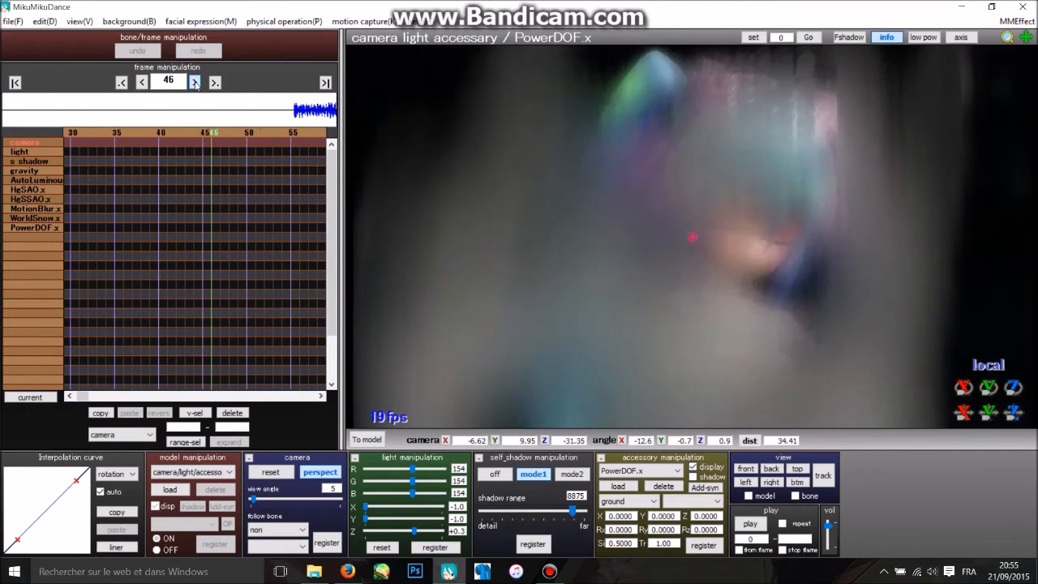
{"action": "left_click", "coordinate": [194, 83]}
{"action": "left_click", "coordinate": [195, 83]}
{"action": "left_click", "coordinate": [195, 83]}
{"action": "left_click", "coordinate": [194, 83]}
{"action": "left_click", "coordinate": [194, 83]}
{"action": "left_click", "coordinate": [195, 83]}
{"action": "left_click", "coordinate": [195, 82]}
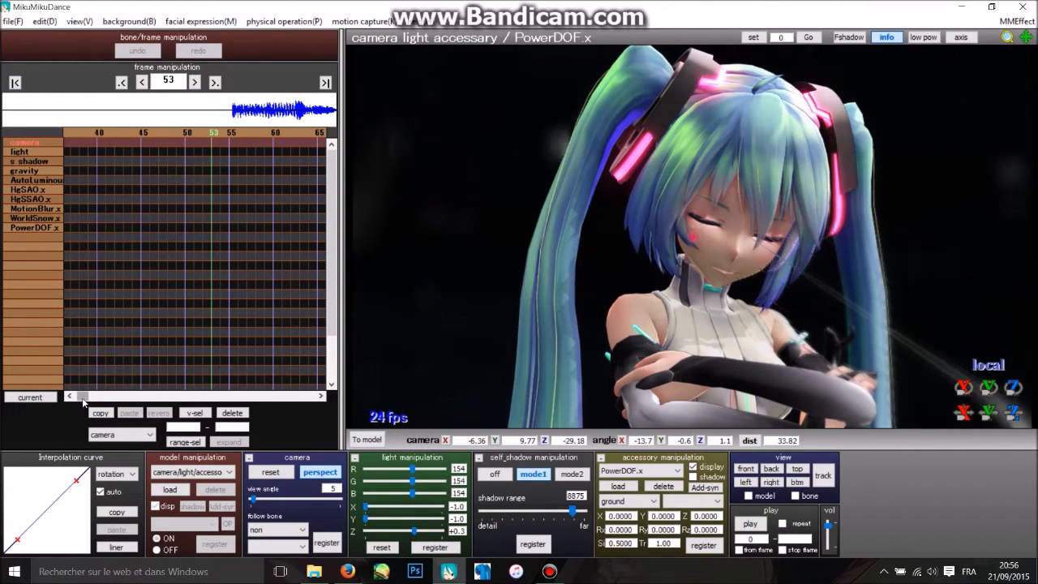
Register a close-up of Miku at the frame 100 camera keyframe, distance 30.80, and play the animation to check it.
{"action": "left_click_drag", "start_coordinate": [83, 401], "coordinate": [81, 402]}
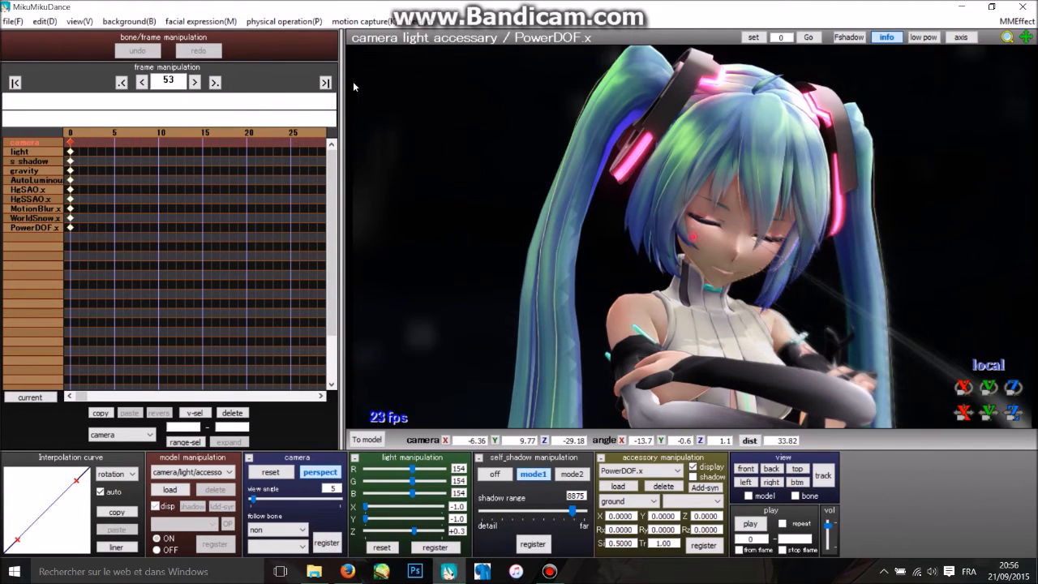
{"action": "left_click", "coordinate": [215, 82]}
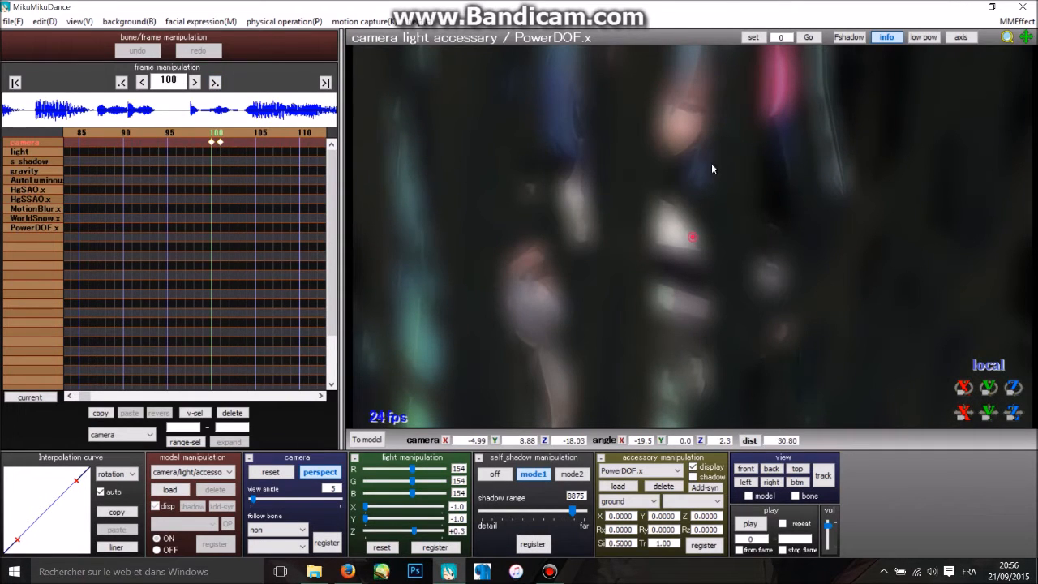
{"action": "middle_click_drag", "start_coordinate": [695, 164], "coordinate": [689, 200]}
{"action": "scroll", "coordinate": [690, 202], "scroll_direction": "down", "scroll_amount": 4}
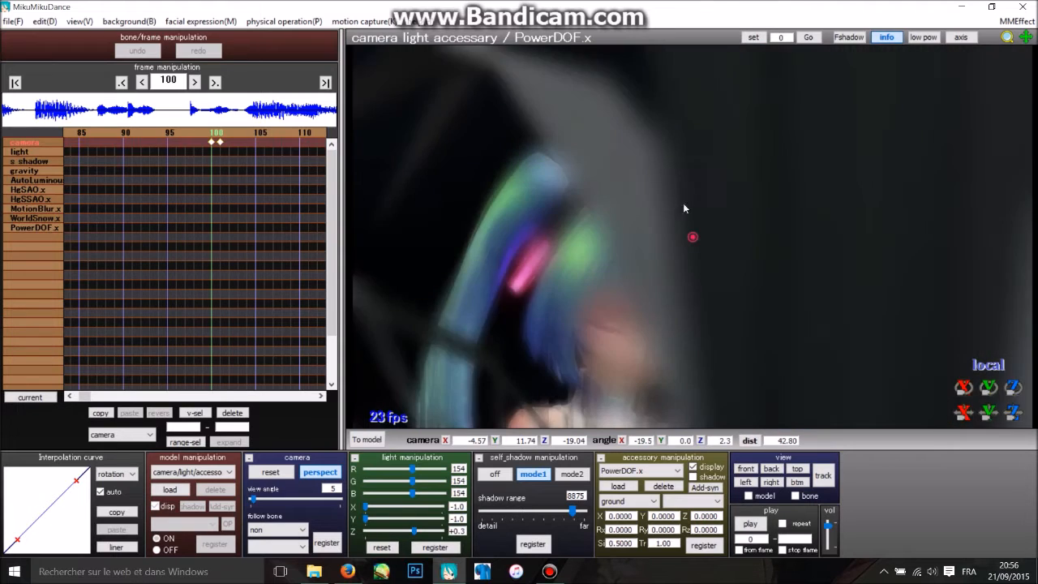
{"action": "scroll", "coordinate": [685, 207], "scroll_direction": "down", "scroll_amount": 10}
{"action": "right_click_drag", "start_coordinate": [646, 205], "coordinate": [643, 200]}
{"action": "scroll", "coordinate": [644, 205], "scroll_direction": "up", "scroll_amount": 8}
{"action": "middle_click_drag", "start_coordinate": [644, 207], "coordinate": [617, 206]}
{"action": "scroll", "coordinate": [617, 256], "scroll_direction": "up", "scroll_amount": 6}
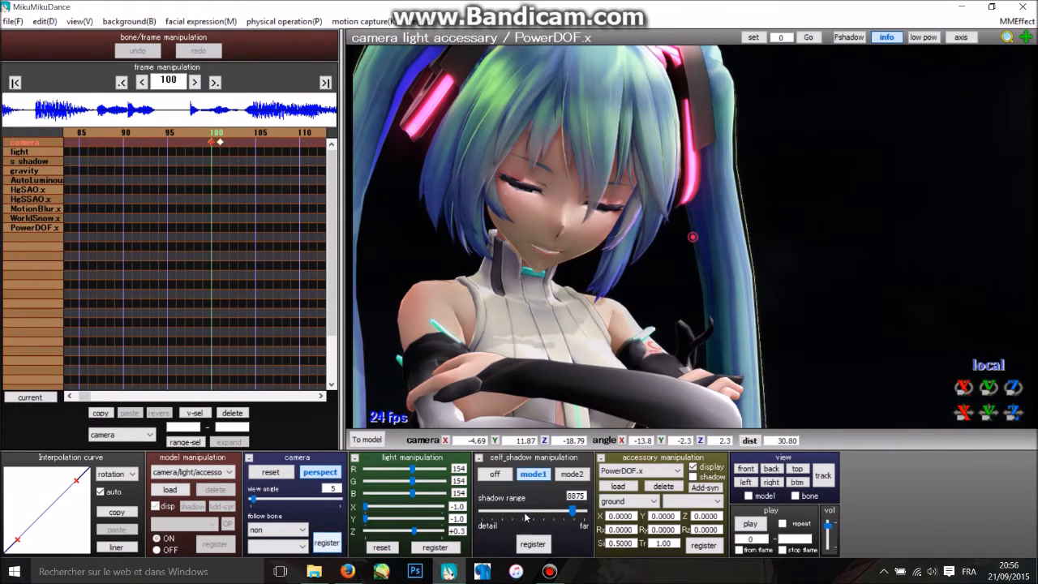
{"action": "left_click", "coordinate": [749, 524]}
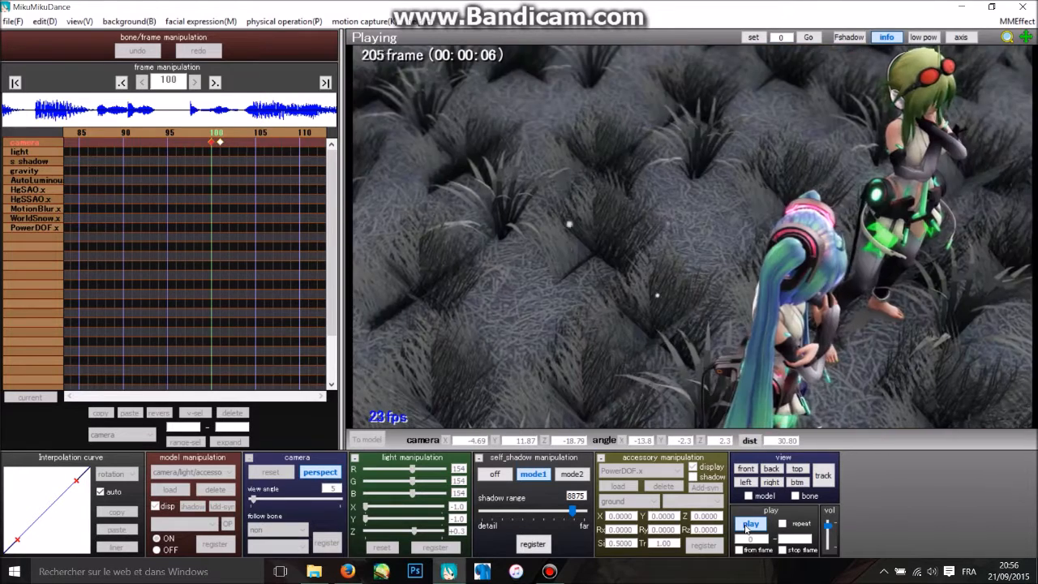
{"action": "left_click", "coordinate": [747, 526]}
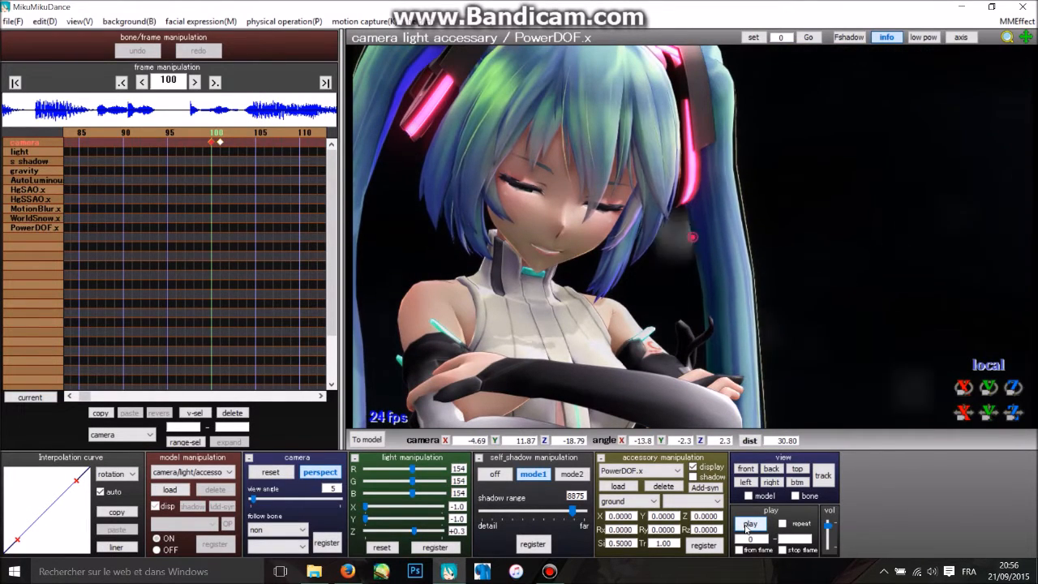
Reframe the camera at frame 101 as a close-up of Gumi, distance 24.80, and register the keyframe.
{"action": "left_click", "coordinate": [215, 83]}
{"action": "scroll", "coordinate": [707, 234], "scroll_direction": "down", "scroll_amount": 3}
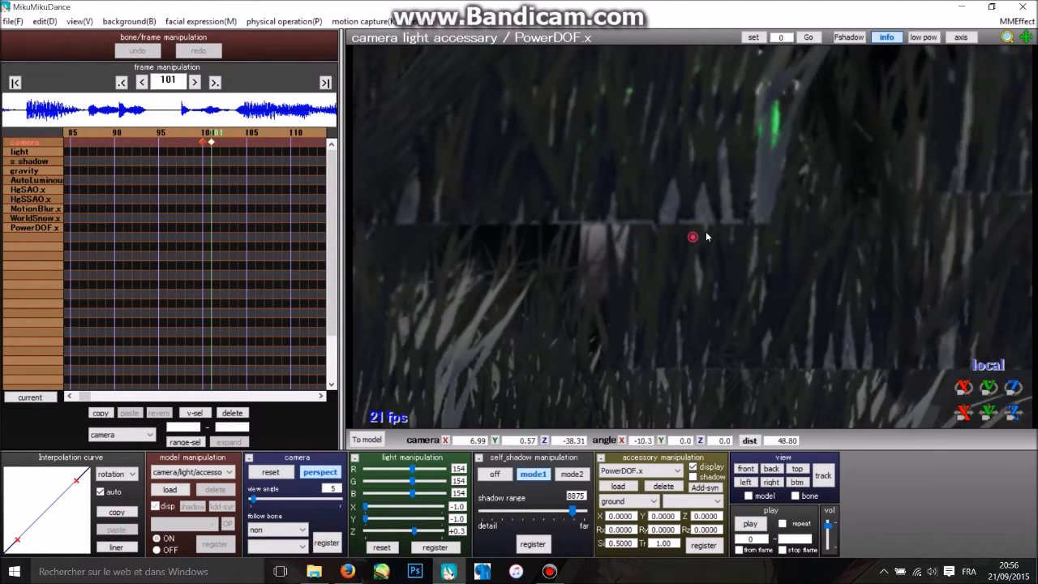
{"action": "middle_click_drag", "start_coordinate": [699, 242], "coordinate": [639, 308]}
{"action": "scroll", "coordinate": [696, 306], "scroll_direction": "up", "scroll_amount": 1}
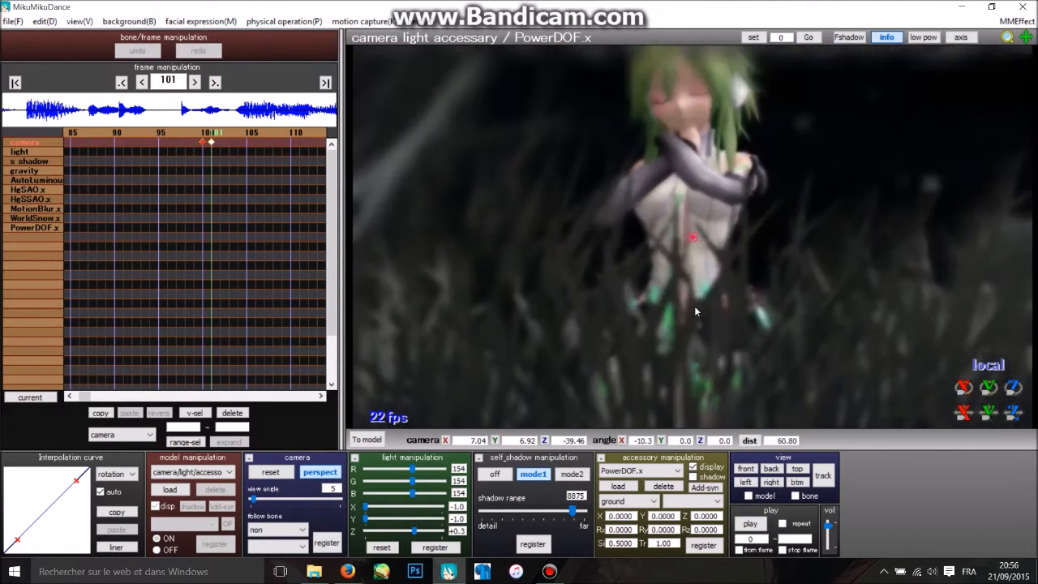
{"action": "scroll", "coordinate": [694, 306], "scroll_direction": "up", "scroll_amount": 3}
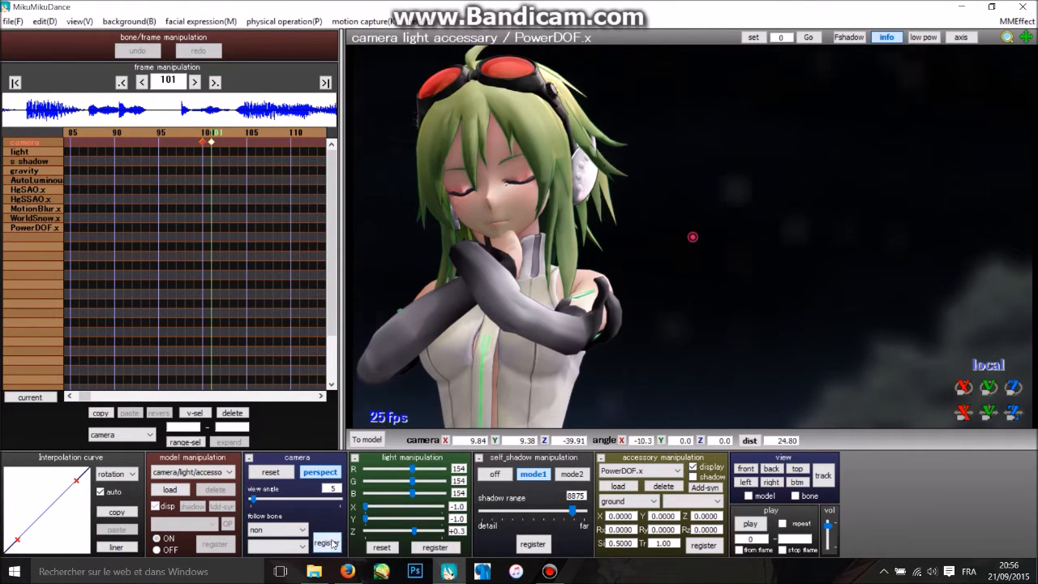
{"action": "left_click", "coordinate": [327, 542]}
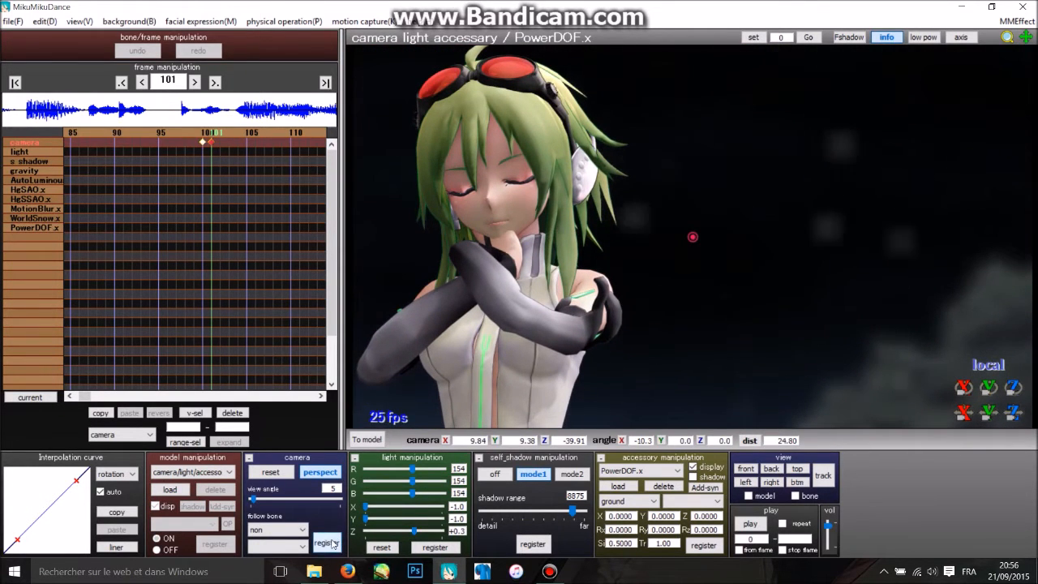
Reframe the camera at the frame 199 keyframe as a tilted close-up of Gumi, distance 6.80, and register it.
{"action": "left_click", "coordinate": [215, 83]}
{"action": "scroll", "coordinate": [735, 173], "scroll_direction": "down", "scroll_amount": 4}
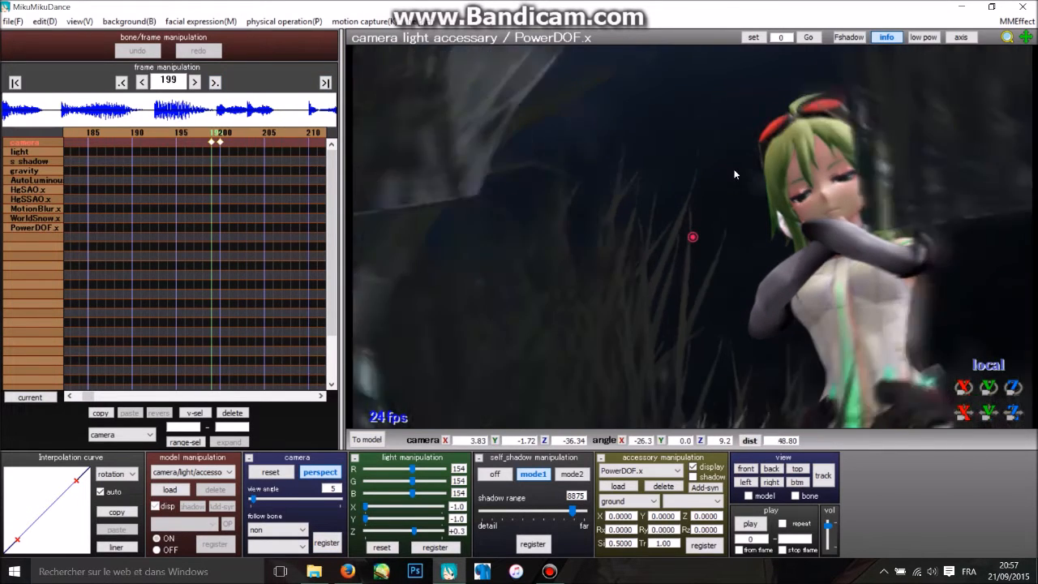
{"action": "right_click_drag", "start_coordinate": [734, 172], "coordinate": [737, 237]}
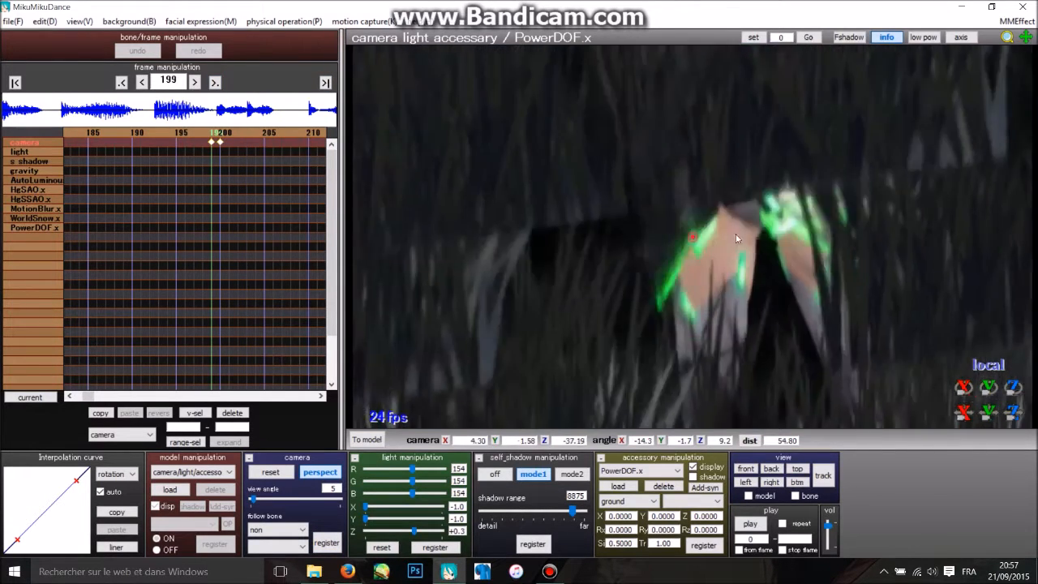
{"action": "middle_click_drag", "start_coordinate": [736, 235], "coordinate": [676, 287]}
{"action": "scroll", "coordinate": [728, 339], "scroll_direction": "up", "scroll_amount": 11}
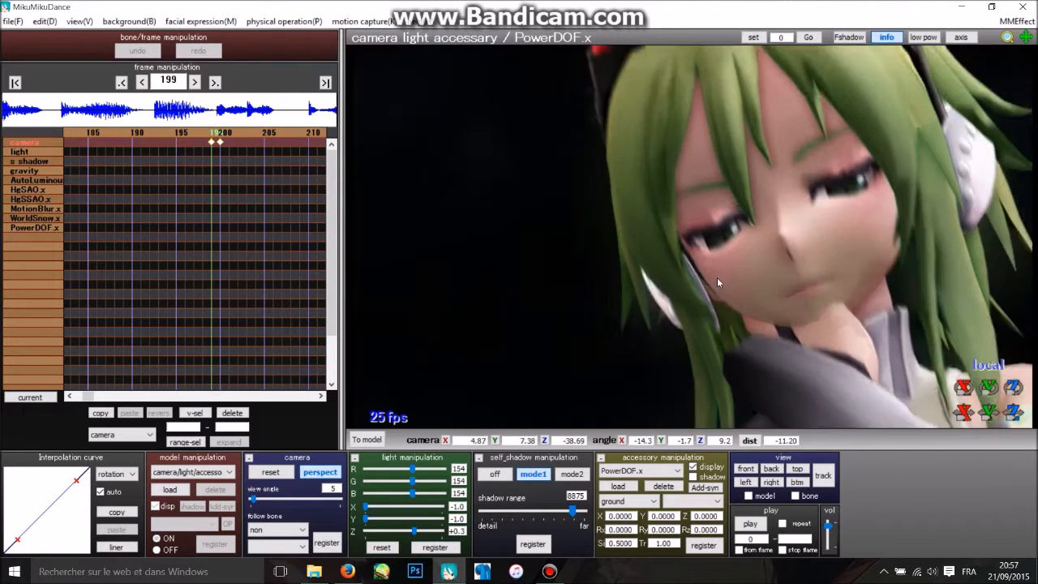
{"action": "scroll", "coordinate": [717, 277], "scroll_direction": "down", "scroll_amount": 2}
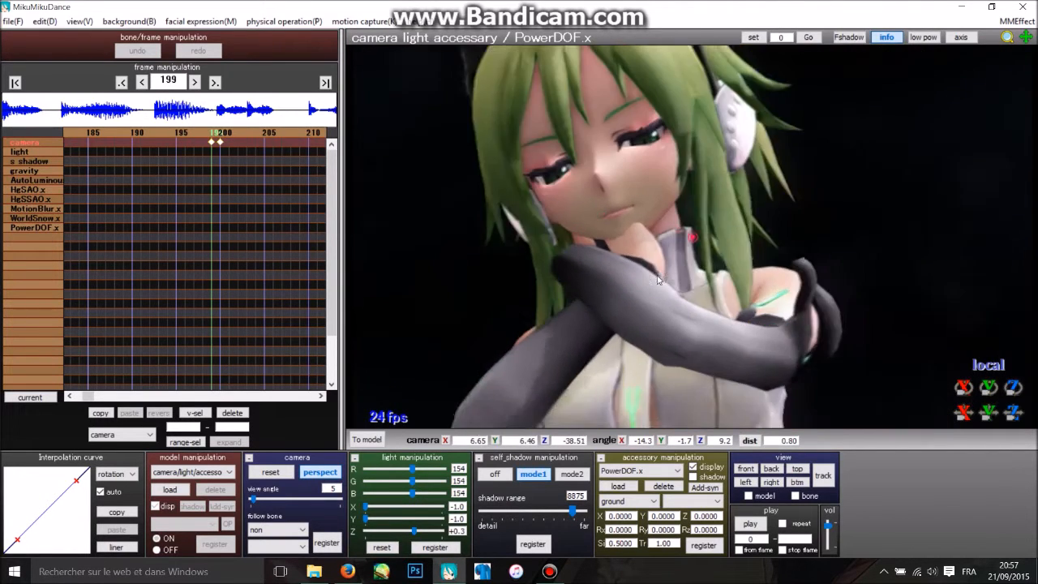
{"action": "scroll", "coordinate": [658, 282], "scroll_direction": "down", "scroll_amount": 1}
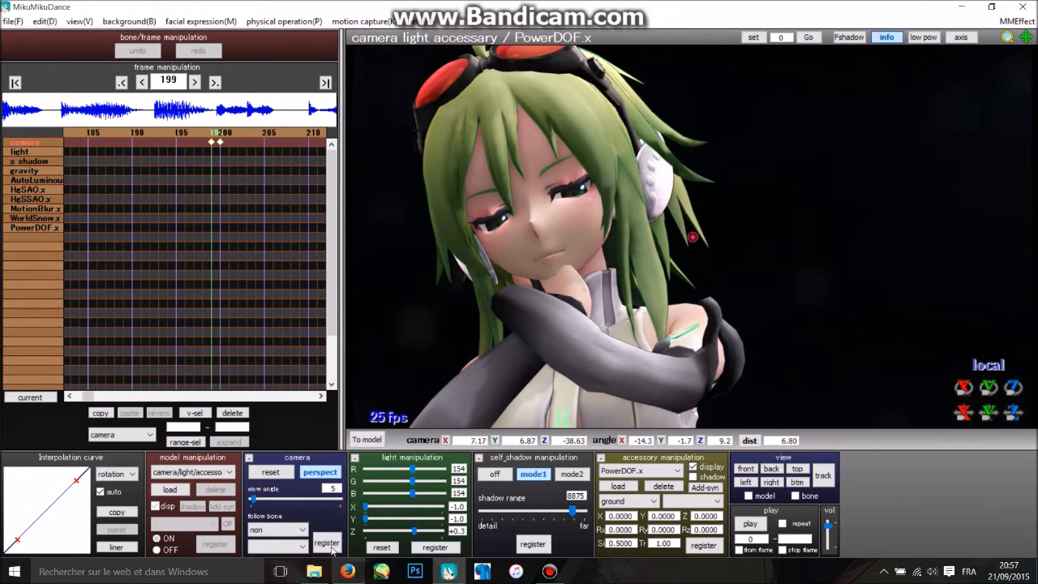
{"action": "left_click", "coordinate": [327, 541]}
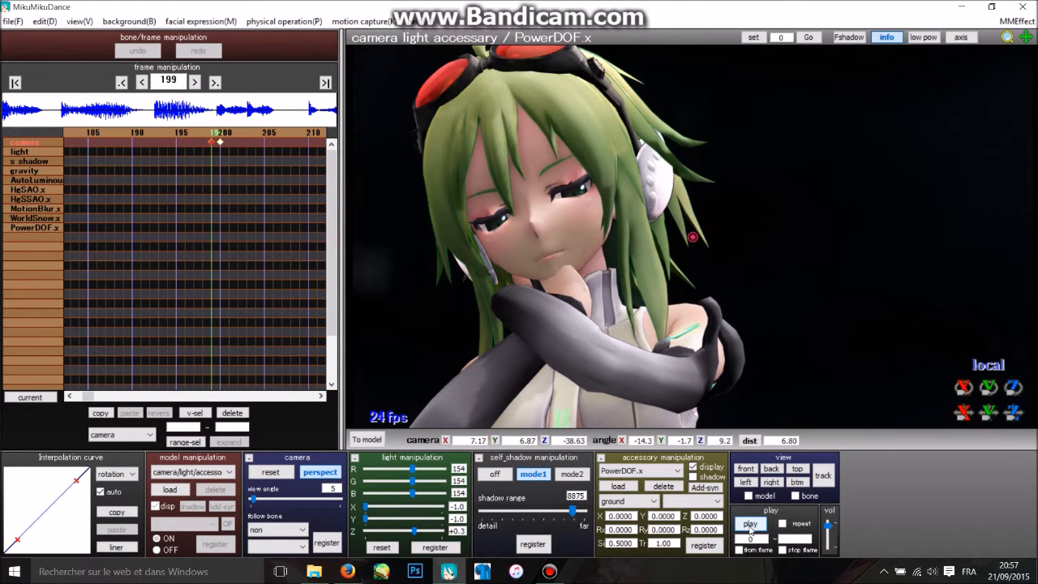
Play the animation to check the registered camera shots, stop playback and return to frame 0.
{"action": "left_click", "coordinate": [750, 524]}
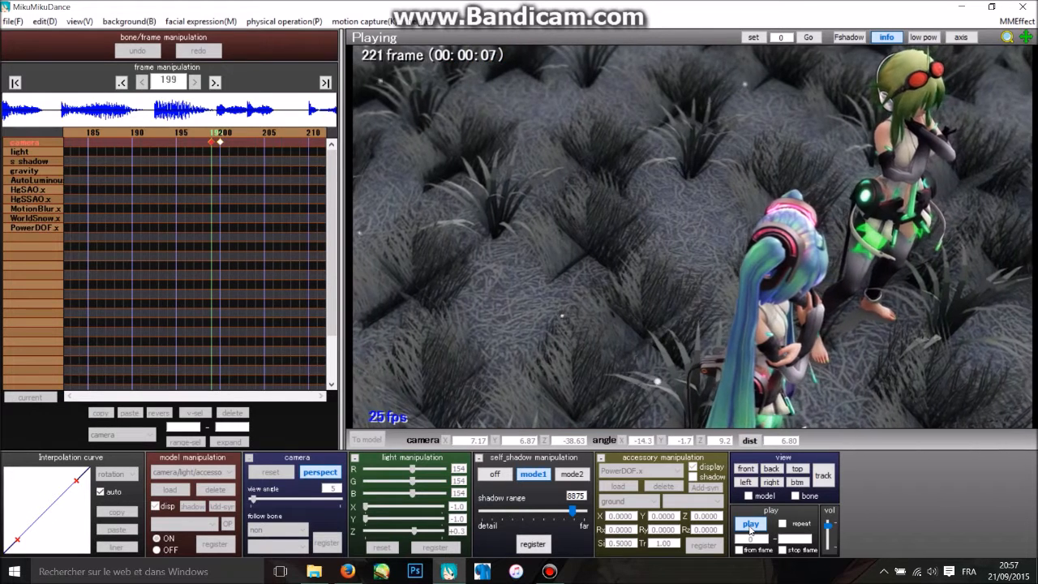
{"action": "left_click", "coordinate": [751, 531]}
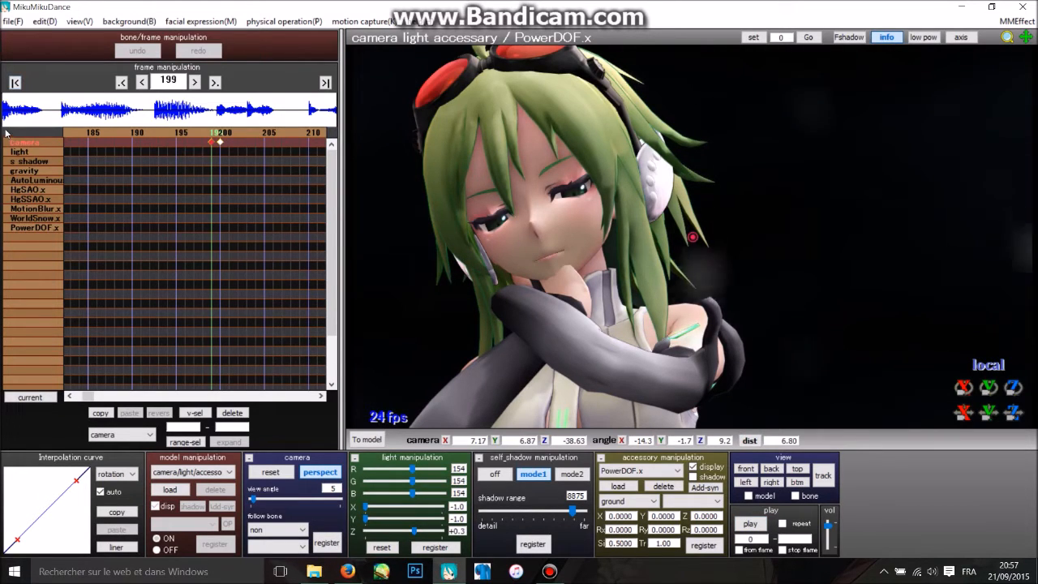
{"action": "left_click", "coordinate": [15, 83]}
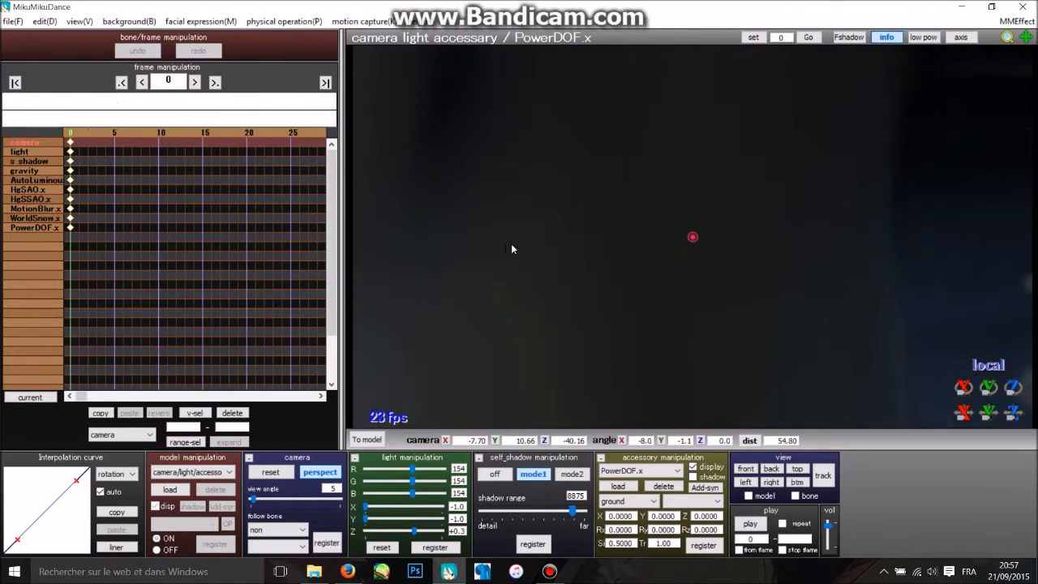
Reframe the view at frame 0 to show Miku and Gumi side by side from the front, distance 84.80.
{"action": "right_click_drag", "start_coordinate": [610, 254], "coordinate": [515, 268]}
{"action": "scroll", "coordinate": [515, 268], "scroll_direction": "down", "scroll_amount": 6}
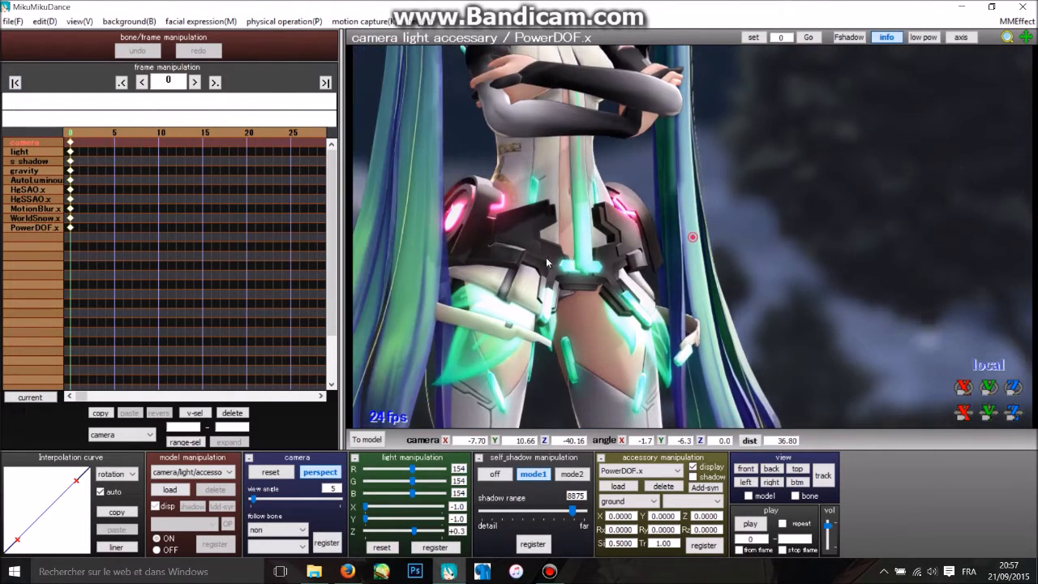
{"action": "middle_click_drag", "start_coordinate": [515, 269], "coordinate": [491, 161]}
{"action": "scroll", "coordinate": [542, 237], "scroll_direction": "up", "scroll_amount": 5}
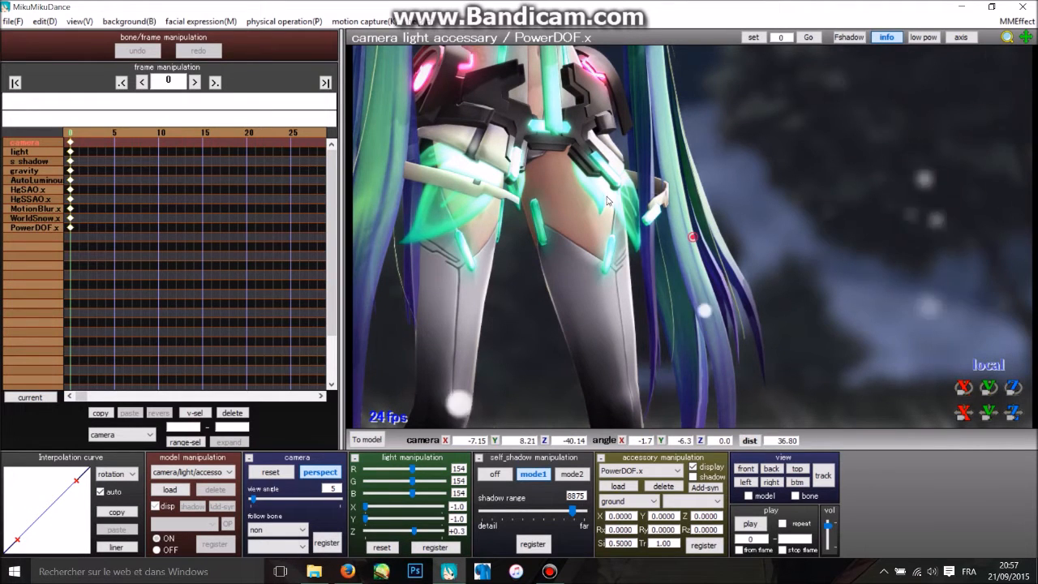
{"action": "scroll", "coordinate": [603, 206], "scroll_direction": "down", "scroll_amount": 5}
{"action": "mouse_move", "coordinate": [604, 205]}
{"action": "middle_mouse_down"}
{"action": "mouse_move", "coordinate": [572, 222]}
{"action": "mouse_move", "coordinate": [596, 214]}
{"action": "middle_mouse_up"}
{"action": "scroll", "coordinate": [572, 222], "scroll_direction": "up", "scroll_amount": 2}
{"action": "scroll", "coordinate": [594, 211], "scroll_direction": "down", "scroll_amount": 1}
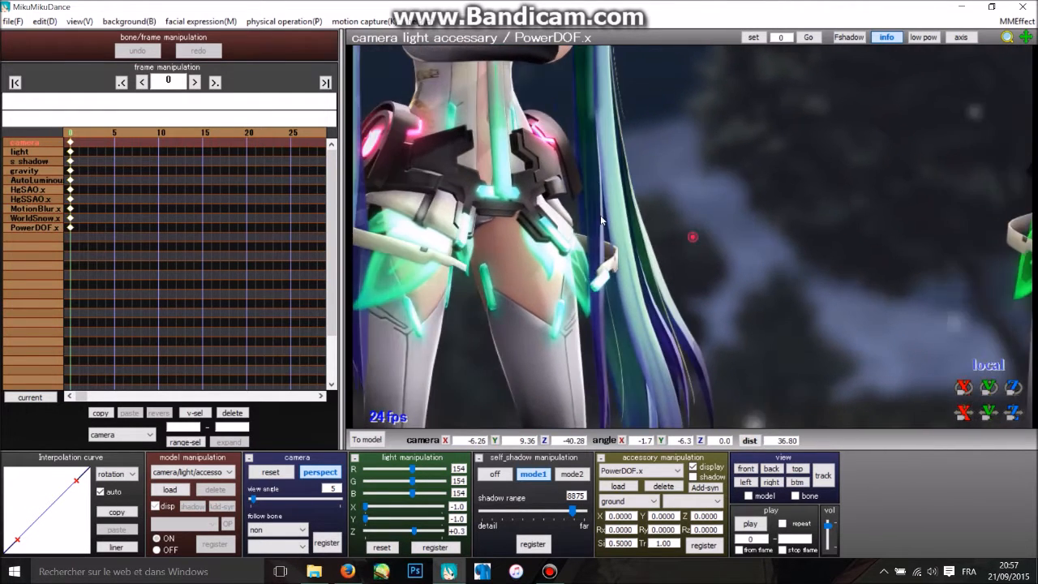
{"action": "scroll", "coordinate": [595, 213], "scroll_direction": "down", "scroll_amount": 6}
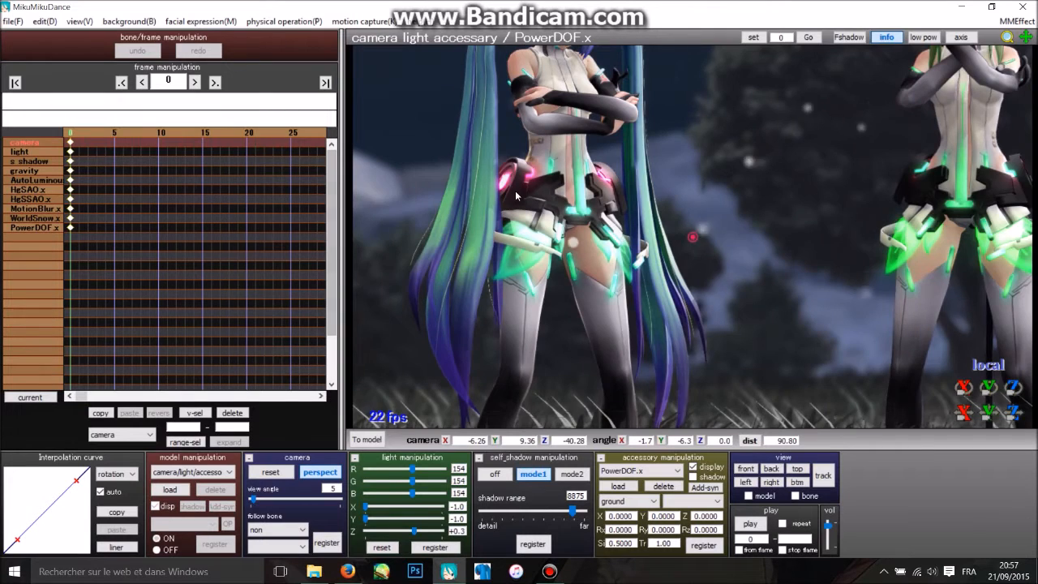
{"action": "mouse_move", "coordinate": [515, 196]}
{"action": "middle_mouse_down"}
{"action": "mouse_move", "coordinate": [591, 218]}
{"action": "mouse_move", "coordinate": [509, 184]}
{"action": "middle_mouse_up"}
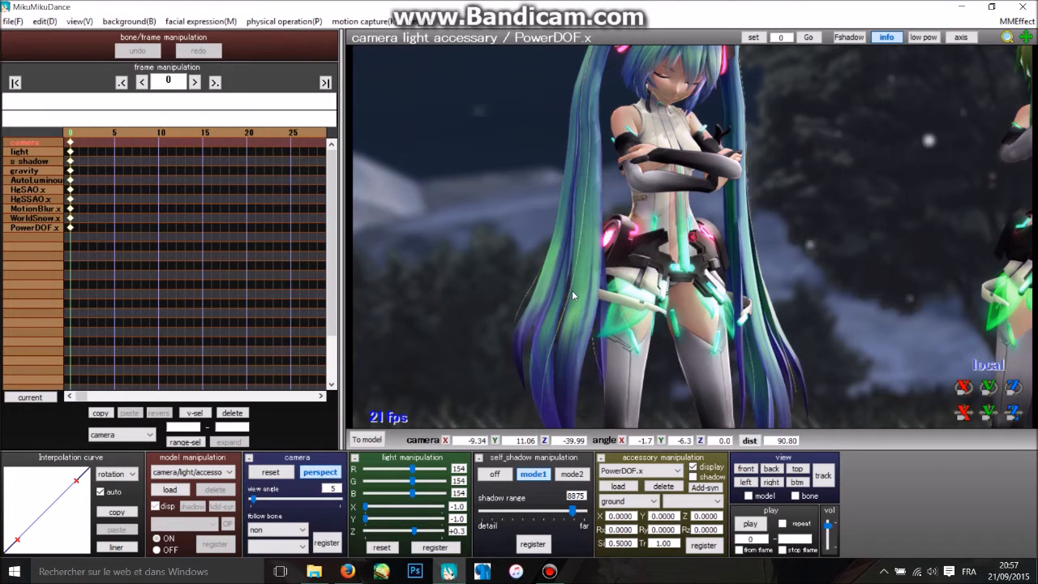
{"action": "middle_click_drag", "start_coordinate": [772, 245], "coordinate": [738, 277]}
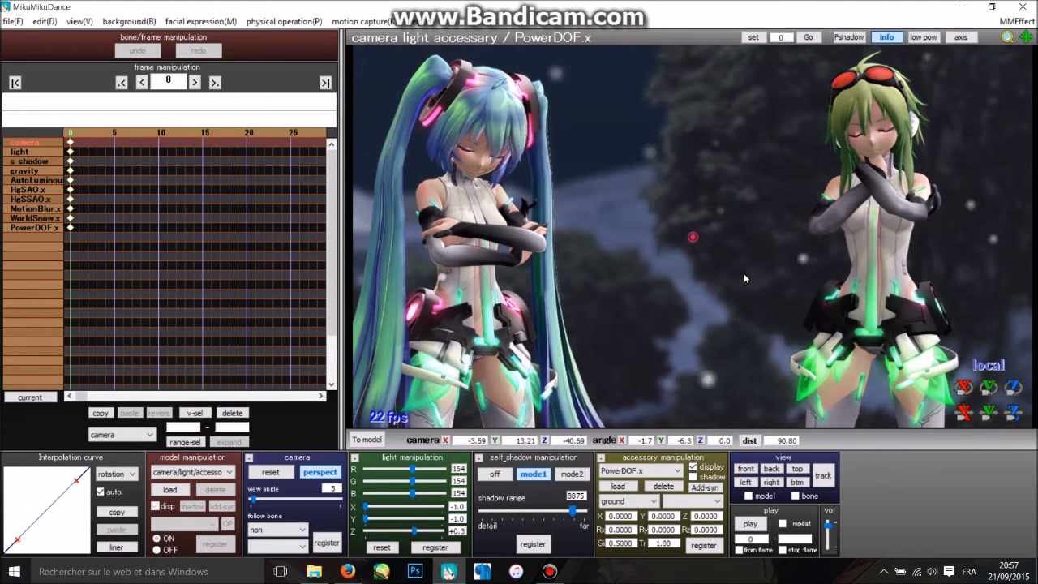
{"action": "middle_click_drag", "start_coordinate": [744, 274], "coordinate": [751, 267]}
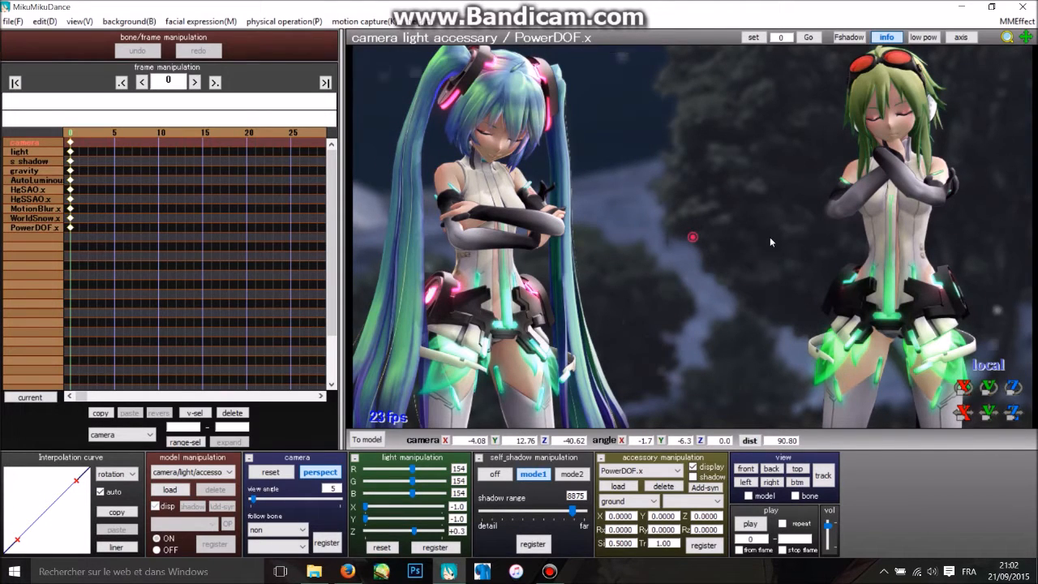
{"action": "scroll", "coordinate": [770, 236], "scroll_direction": "up", "scroll_amount": 3}
{"action": "middle_click_drag", "start_coordinate": [749, 217], "coordinate": [748, 219]}
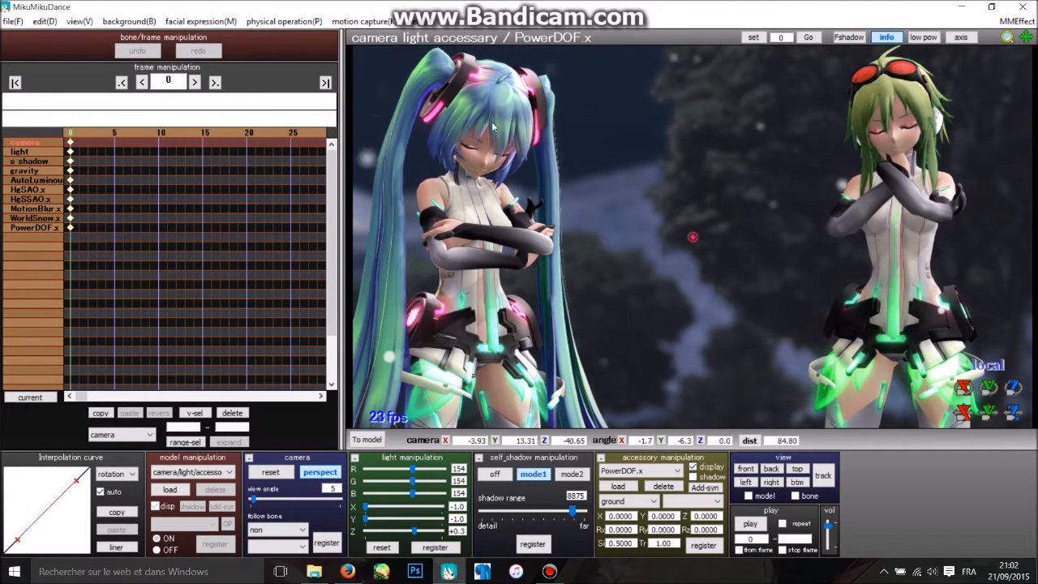
Confirm the output screen size as 1920 wide by 1080 high.
{"action": "left_click", "coordinate": [81, 22]}
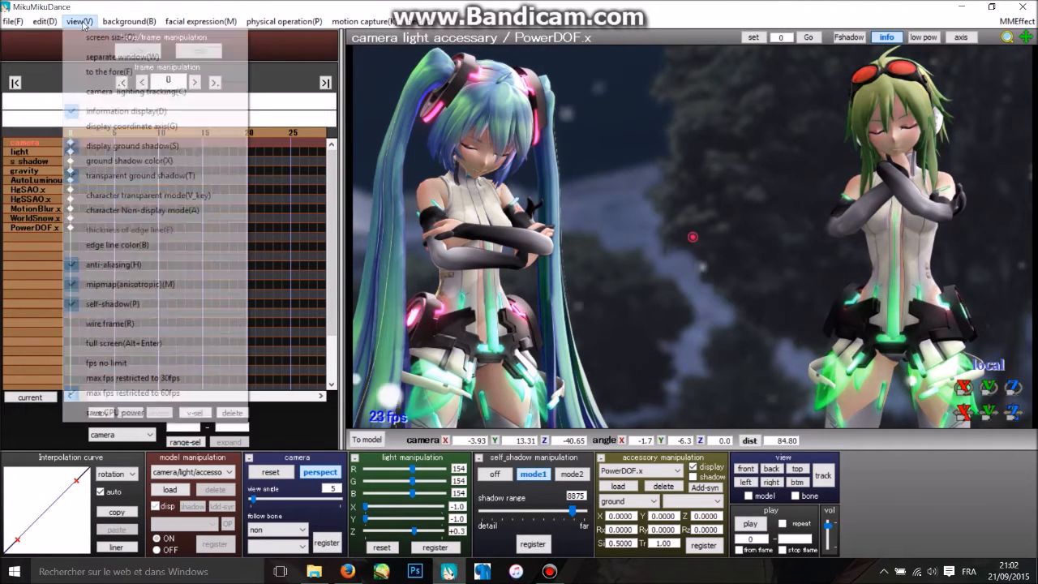
{"action": "left_click", "coordinate": [110, 37]}
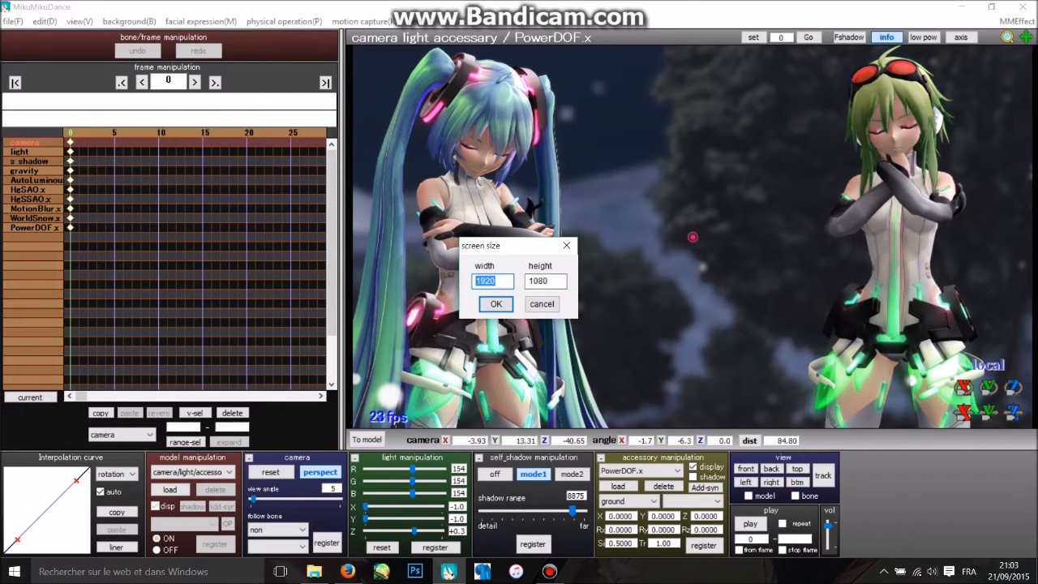
{"action": "left_click", "coordinate": [493, 304]}
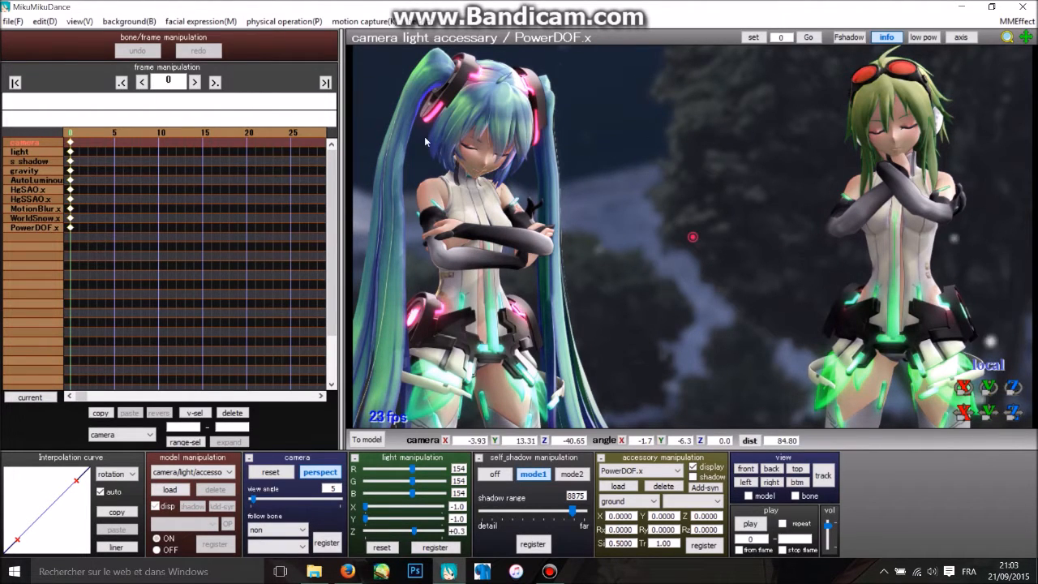
{"action": "left_click", "coordinate": [11, 21]}
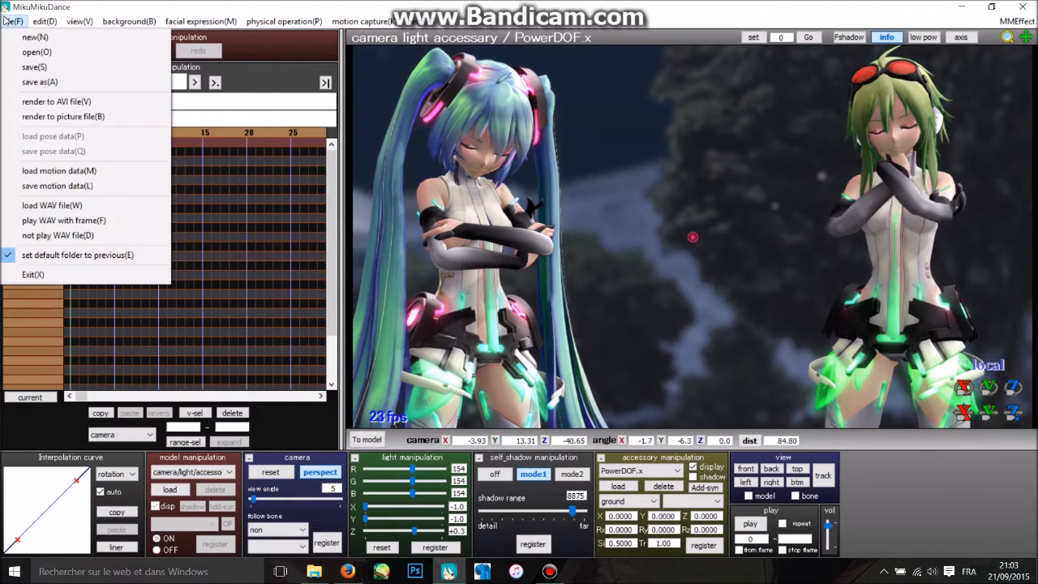
{"action": "left_click", "coordinate": [57, 102]}
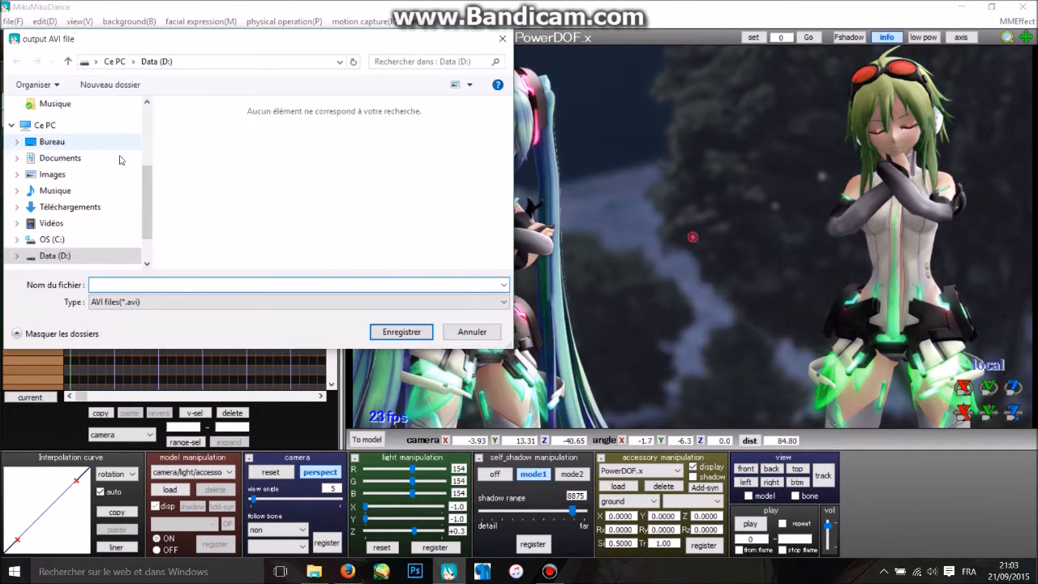
{"action": "scroll", "coordinate": [149, 210], "scroll_direction": "up", "scroll_amount": 2}
{"action": "scroll", "coordinate": [145, 210], "scroll_direction": "down", "scroll_amount": 3}
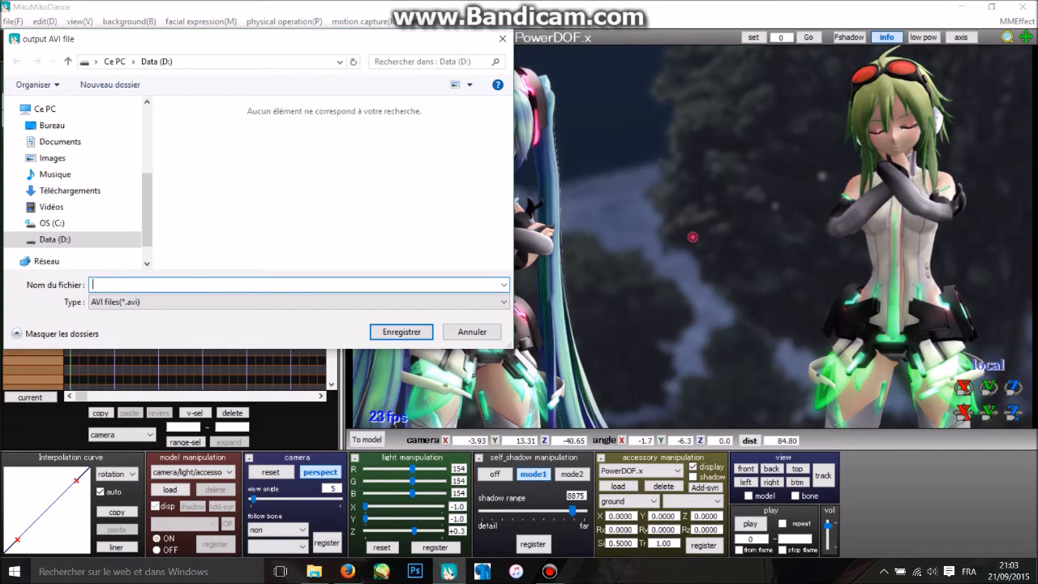
{"action": "type", "text": "mmd"}
{"action": "left_click", "coordinate": [130, 301]}
{"action": "left_click", "coordinate": [126, 313]}
{"action": "left_click", "coordinate": [402, 331]}
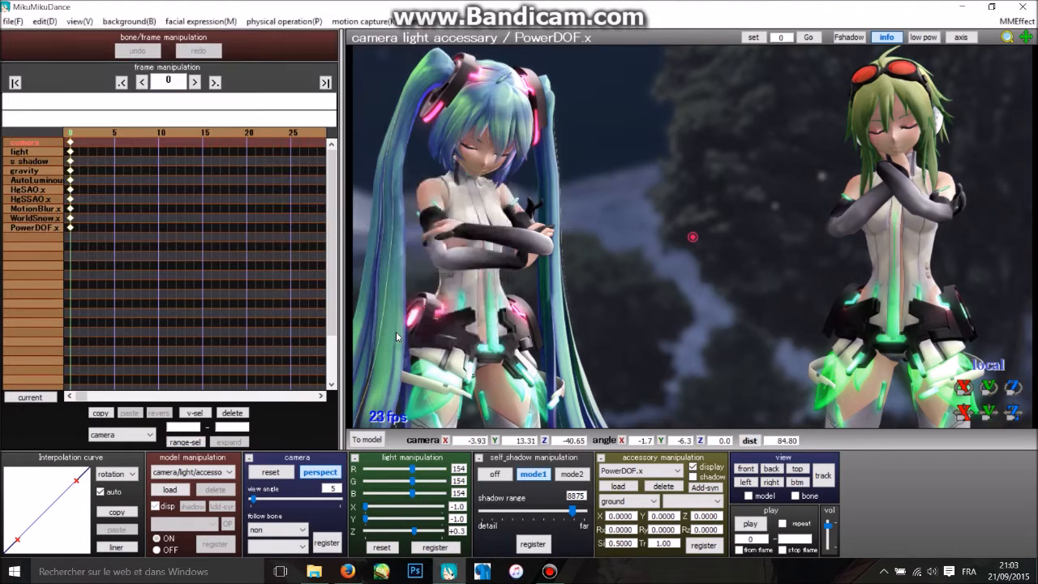
{"action": "left_click_drag", "start_coordinate": [463, 184], "coordinate": [423, 120]}
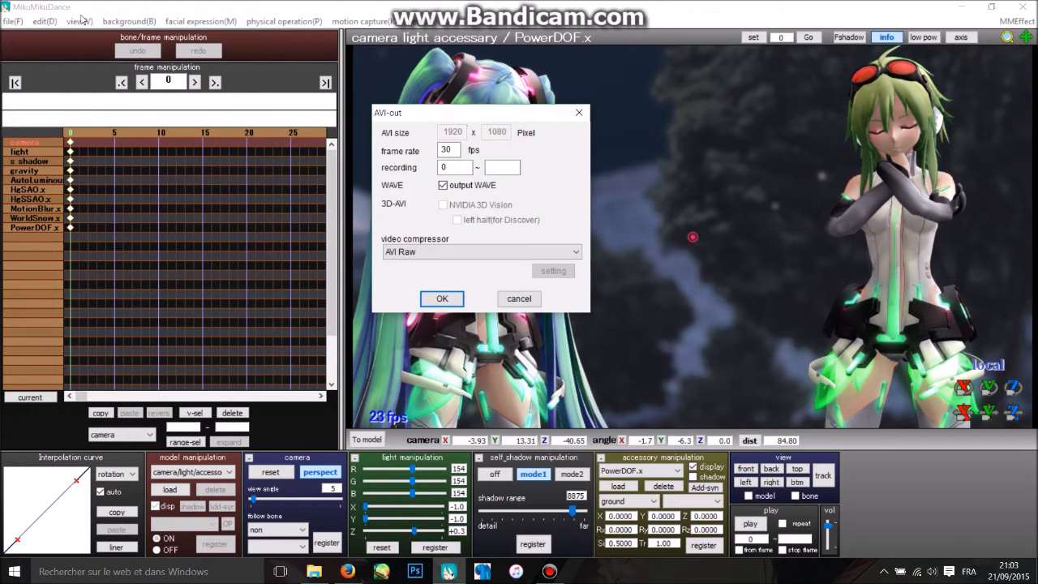
{"action": "left_click", "coordinate": [451, 150]}
{"action": "left_click_drag", "start_coordinate": [452, 149], "coordinate": [421, 147]}
{"action": "left_click", "coordinate": [451, 150]}
{"action": "double_click", "coordinate": [446, 150]}
{"action": "type", "text": "30"}
{"action": "left_click_drag", "start_coordinate": [451, 149], "coordinate": [427, 146]}
{"action": "type", "text": "3"}
{"action": "key", "text": "Tab"}
{"action": "key", "text": "Tab"}
{"action": "left_click_drag", "start_coordinate": [449, 169], "coordinate": [434, 171]}
{"action": "left_click", "coordinate": [519, 299]}
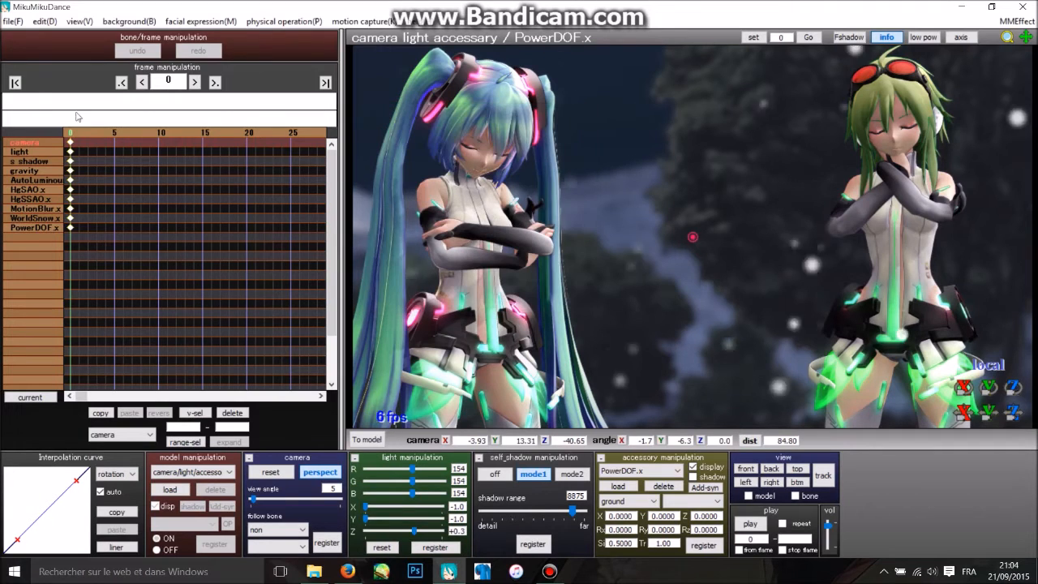
Go to the last frame of the animation and reframe the view to examine both models' final pose.
{"action": "left_click", "coordinate": [324, 85]}
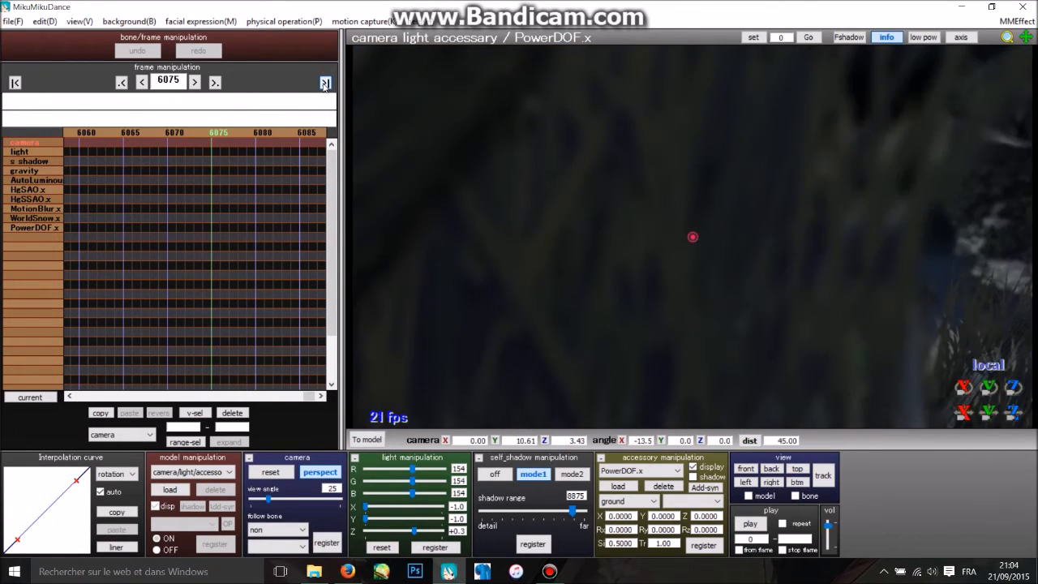
{"action": "scroll", "coordinate": [491, 213], "scroll_direction": "down", "scroll_amount": 5}
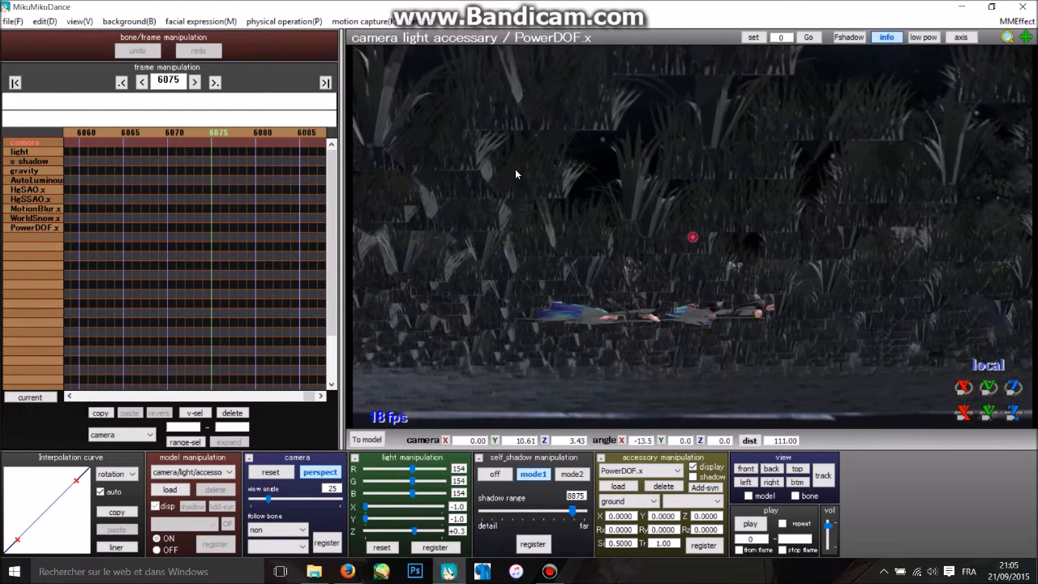
{"action": "scroll", "coordinate": [518, 164], "scroll_direction": "up", "scroll_amount": 11}
{"action": "mouse_move", "coordinate": [521, 202]}
{"action": "middle_mouse_down"}
{"action": "mouse_move", "coordinate": [524, 244]}
{"action": "mouse_move", "coordinate": [517, 212]}
{"action": "middle_mouse_up"}
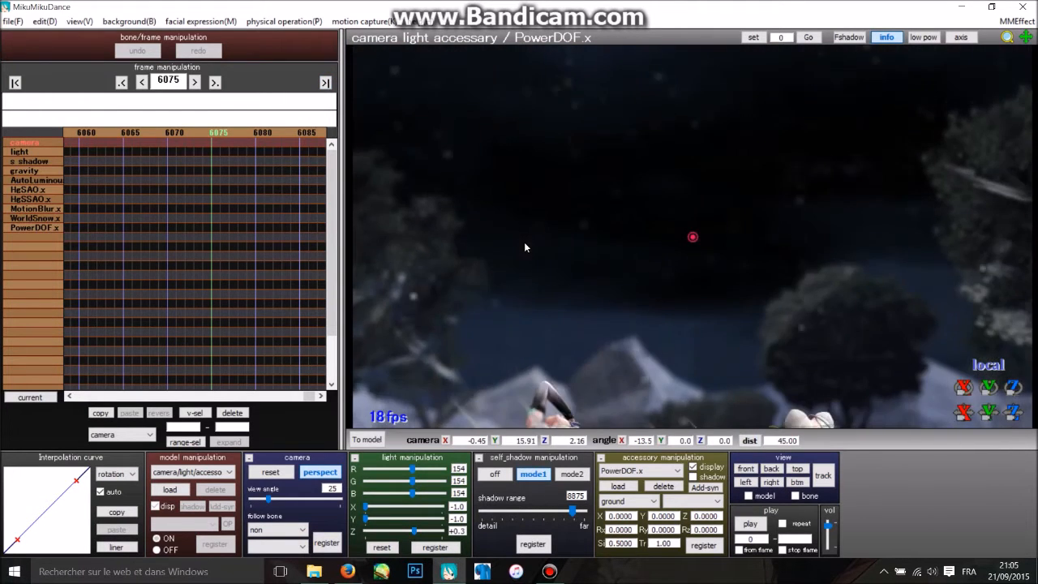
{"action": "right_click_drag", "start_coordinate": [540, 232], "coordinate": [557, 285]}
{"action": "middle_click_drag", "start_coordinate": [557, 286], "coordinate": [544, 199]}
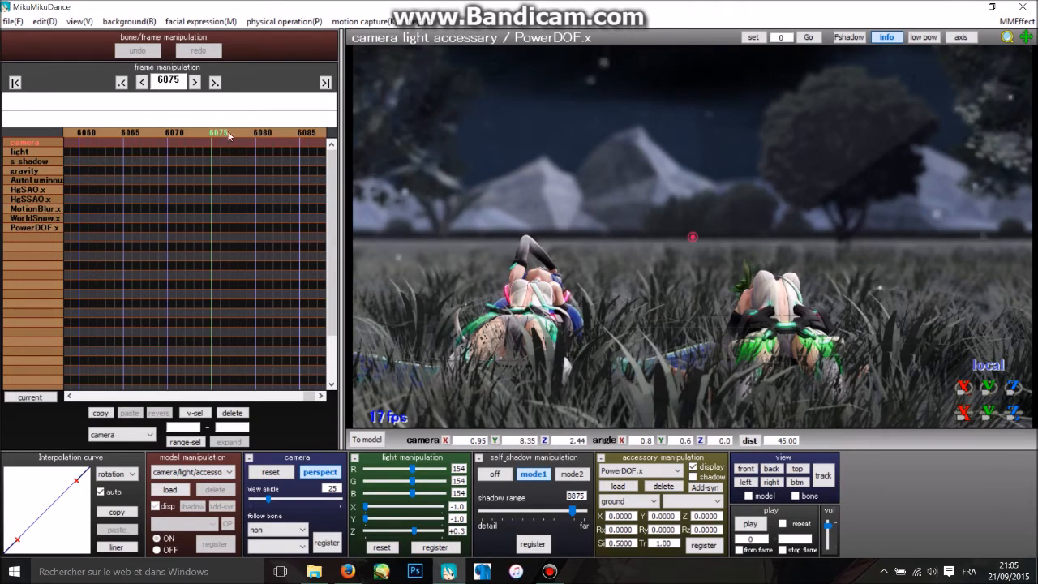
Set up an AVI render saved on the Data (D:) drive under the file name "tuto mmd".
{"action": "left_click", "coordinate": [12, 21]}
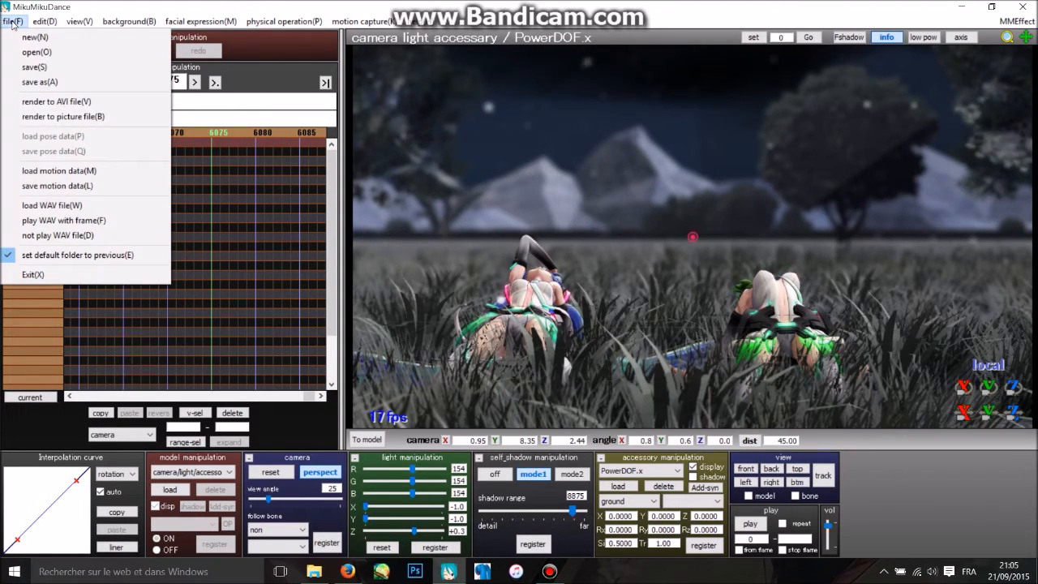
{"action": "left_click", "coordinate": [41, 102]}
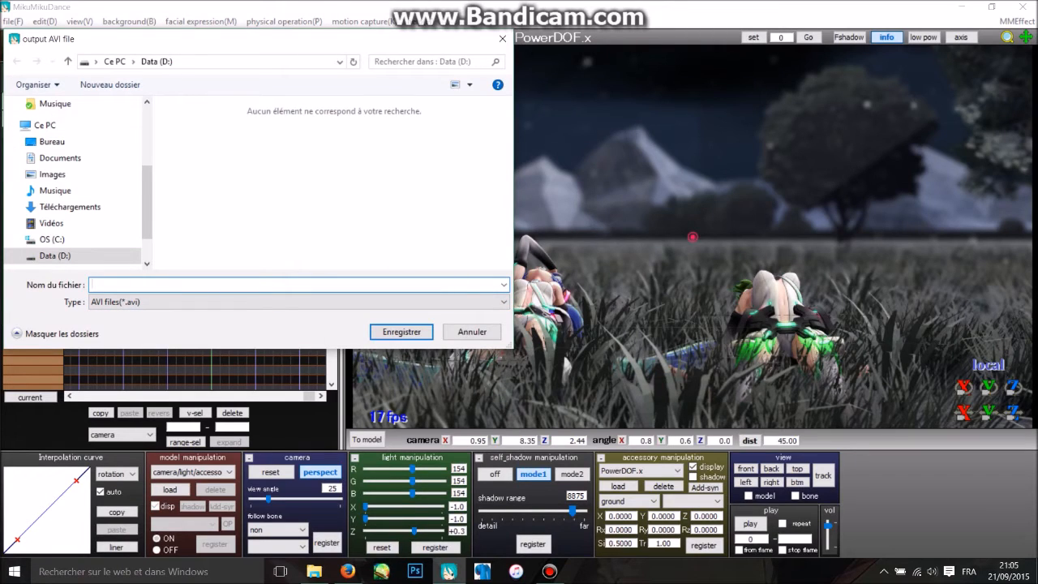
{"action": "type", "text": "tuto mmd"}
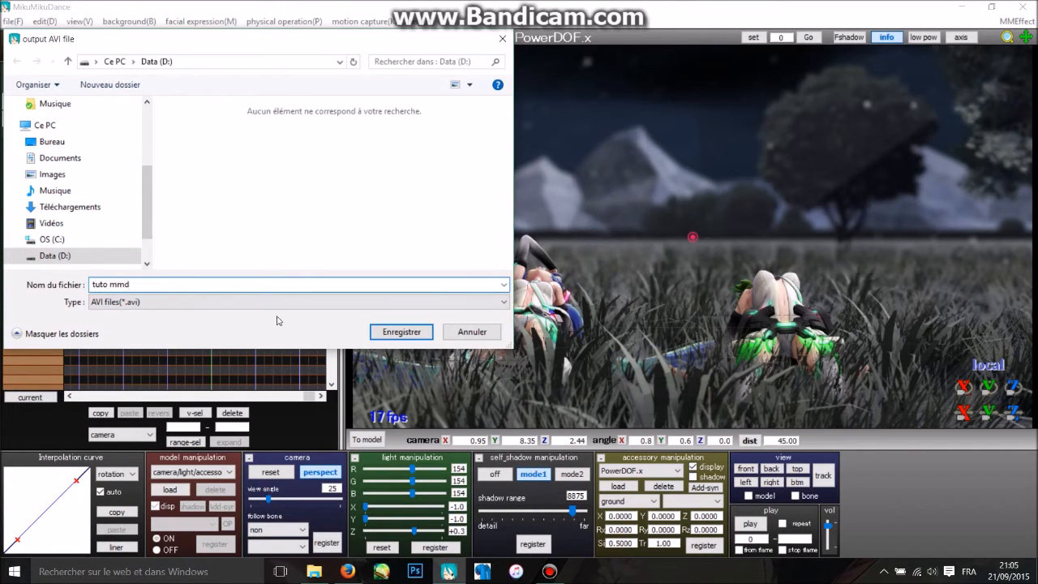
{"action": "left_click", "coordinate": [402, 332]}
Render frames 0 to 6075 using the AVI Raw video compressor and reposition the recording window.
{"action": "left_click", "coordinate": [540, 236]}
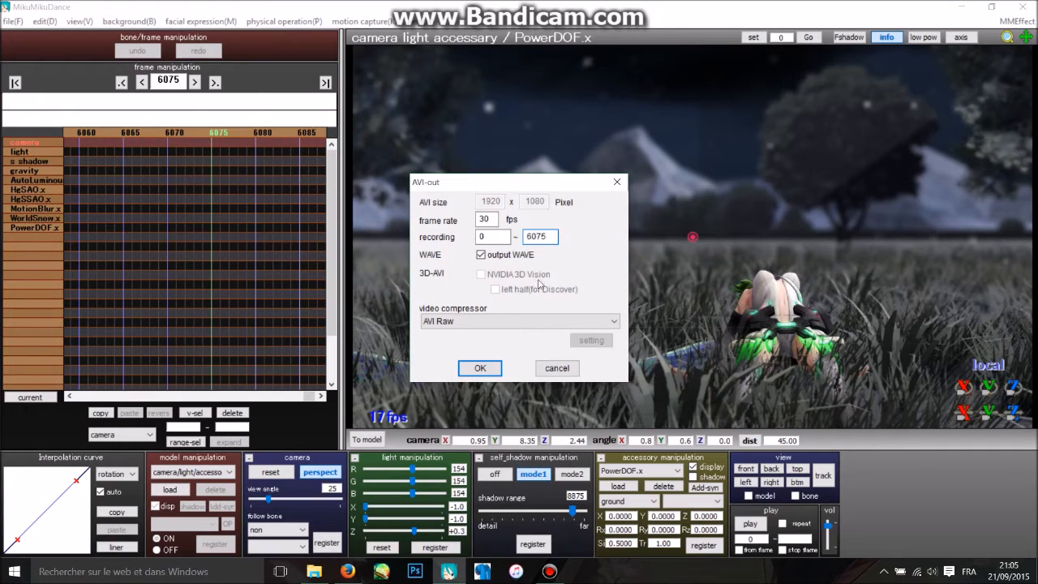
{"action": "left_click", "coordinate": [614, 324]}
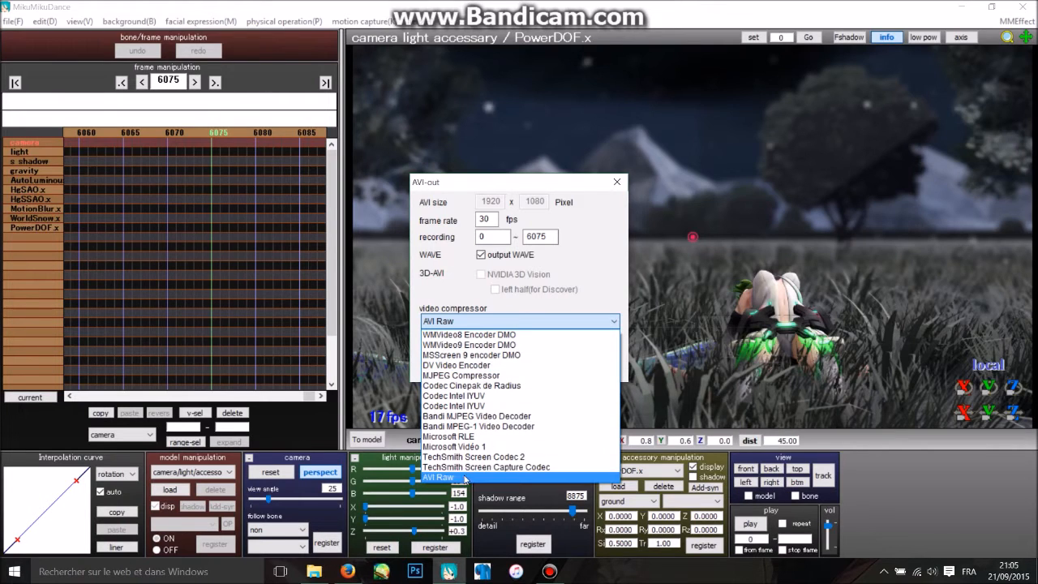
{"action": "left_click", "coordinate": [439, 478]}
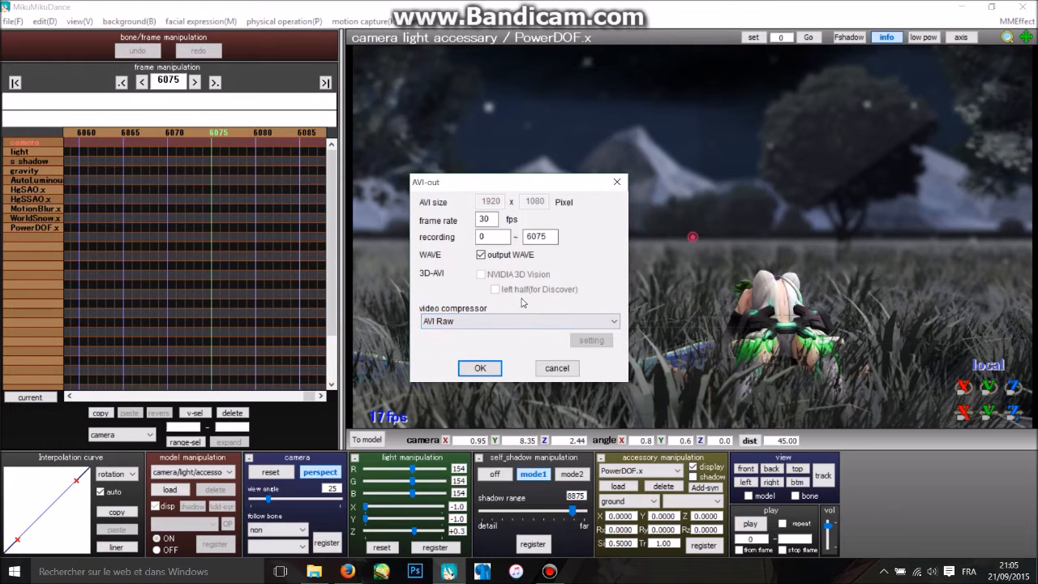
{"action": "left_click", "coordinate": [480, 368]}
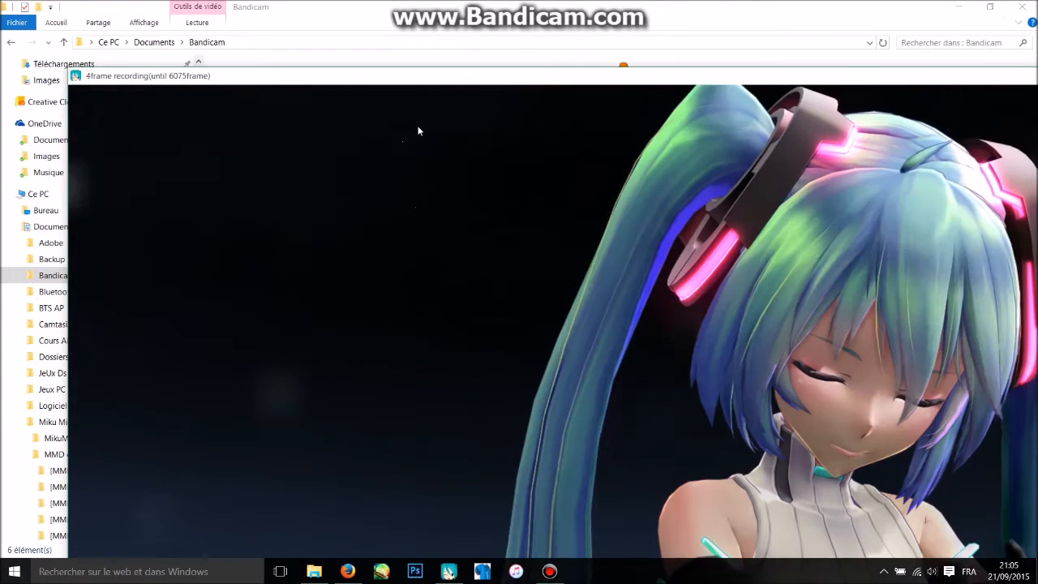
{"action": "left_click_drag", "start_coordinate": [340, 79], "coordinate": [296, 42]}
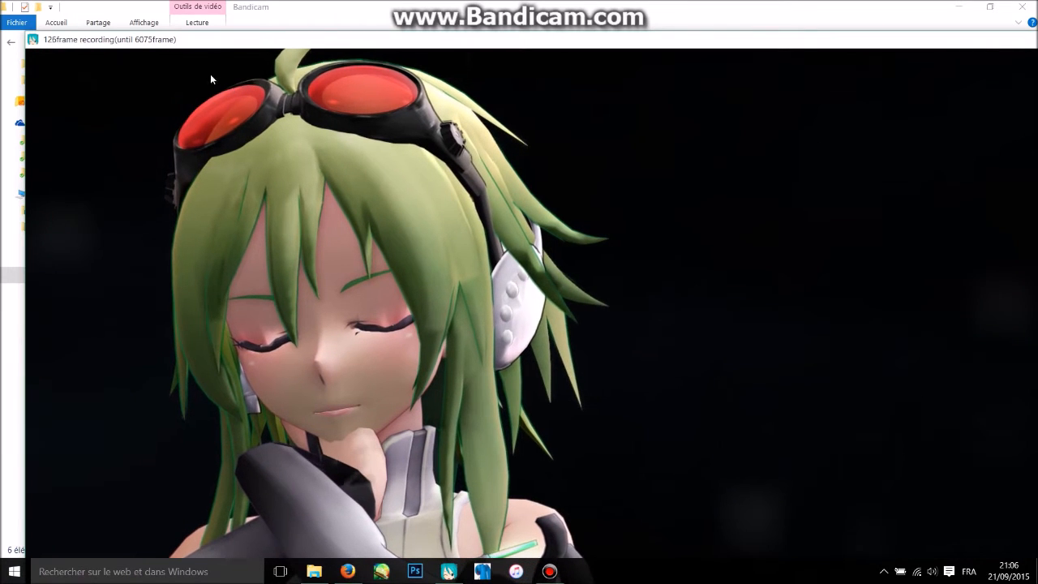
{"action": "left_click_drag", "start_coordinate": [103, 47], "coordinate": [85, 24]}
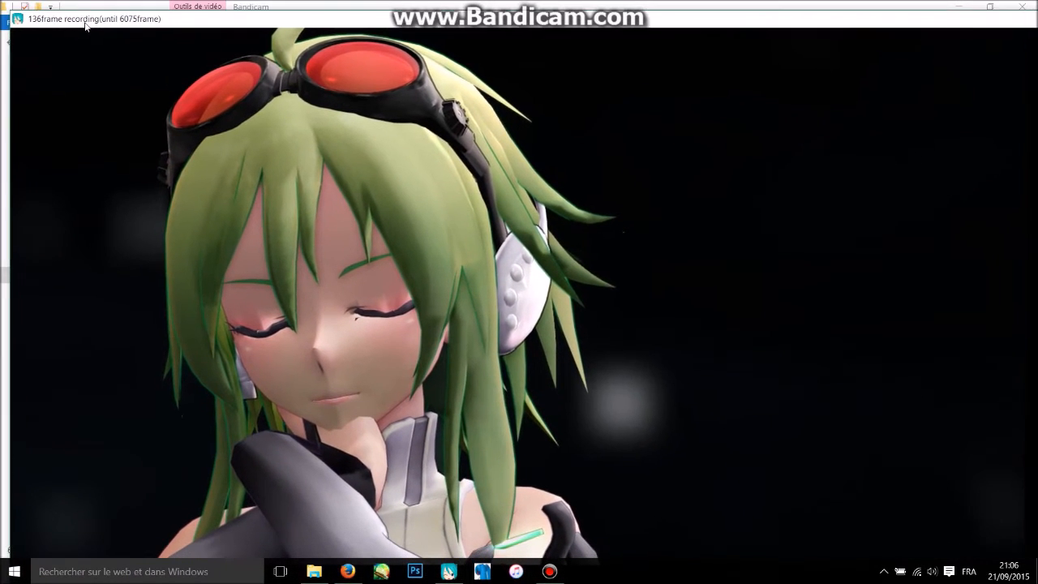